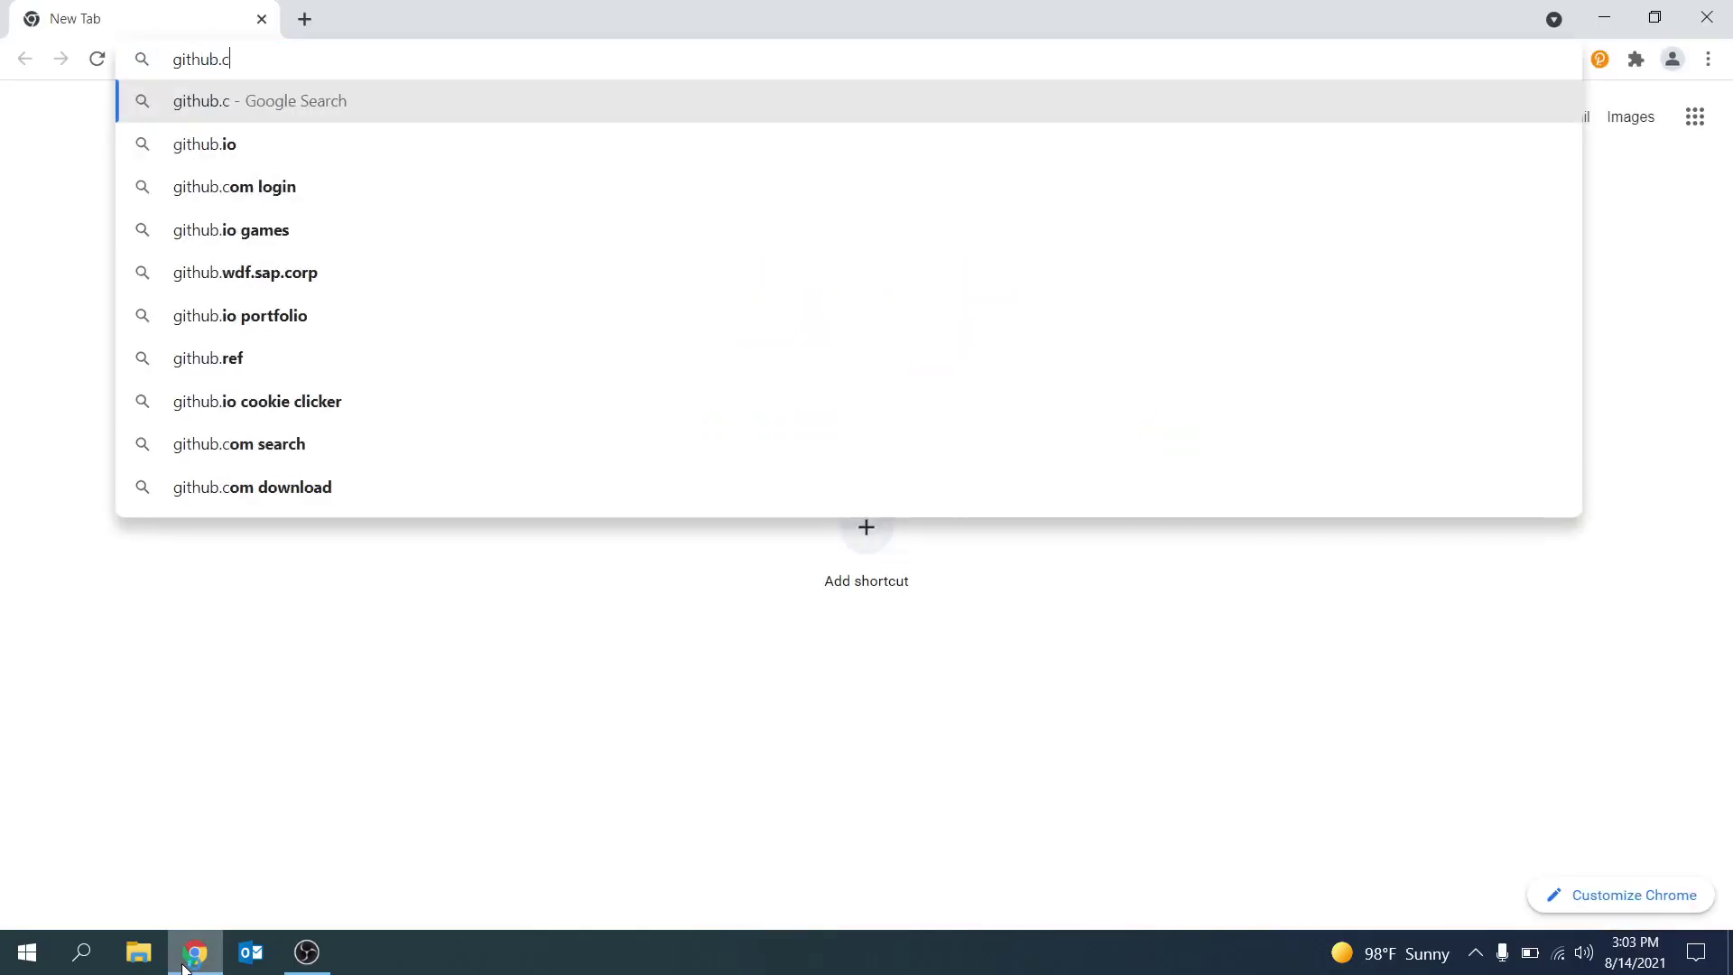
Download the 34.5 MB airrohr-flasher-windows-64.exe from the airalab sensors-connectivity v0.6 release on GitHub
text(/airalab/)
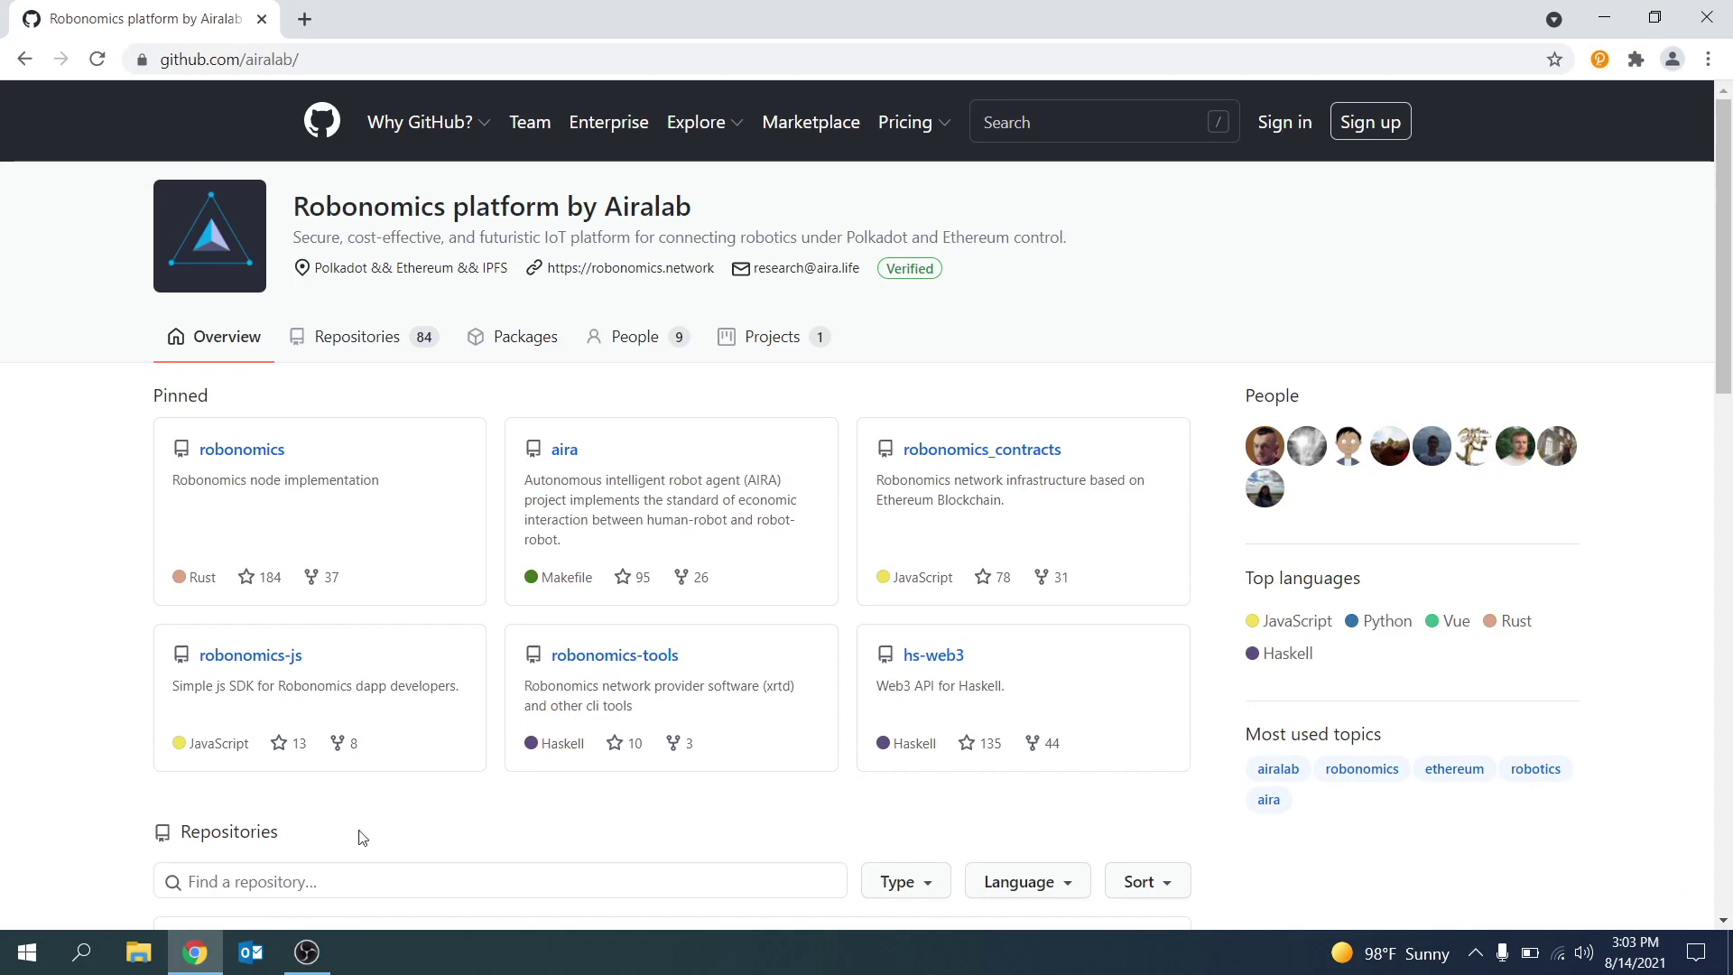
scroll(364, 828, down, 6)
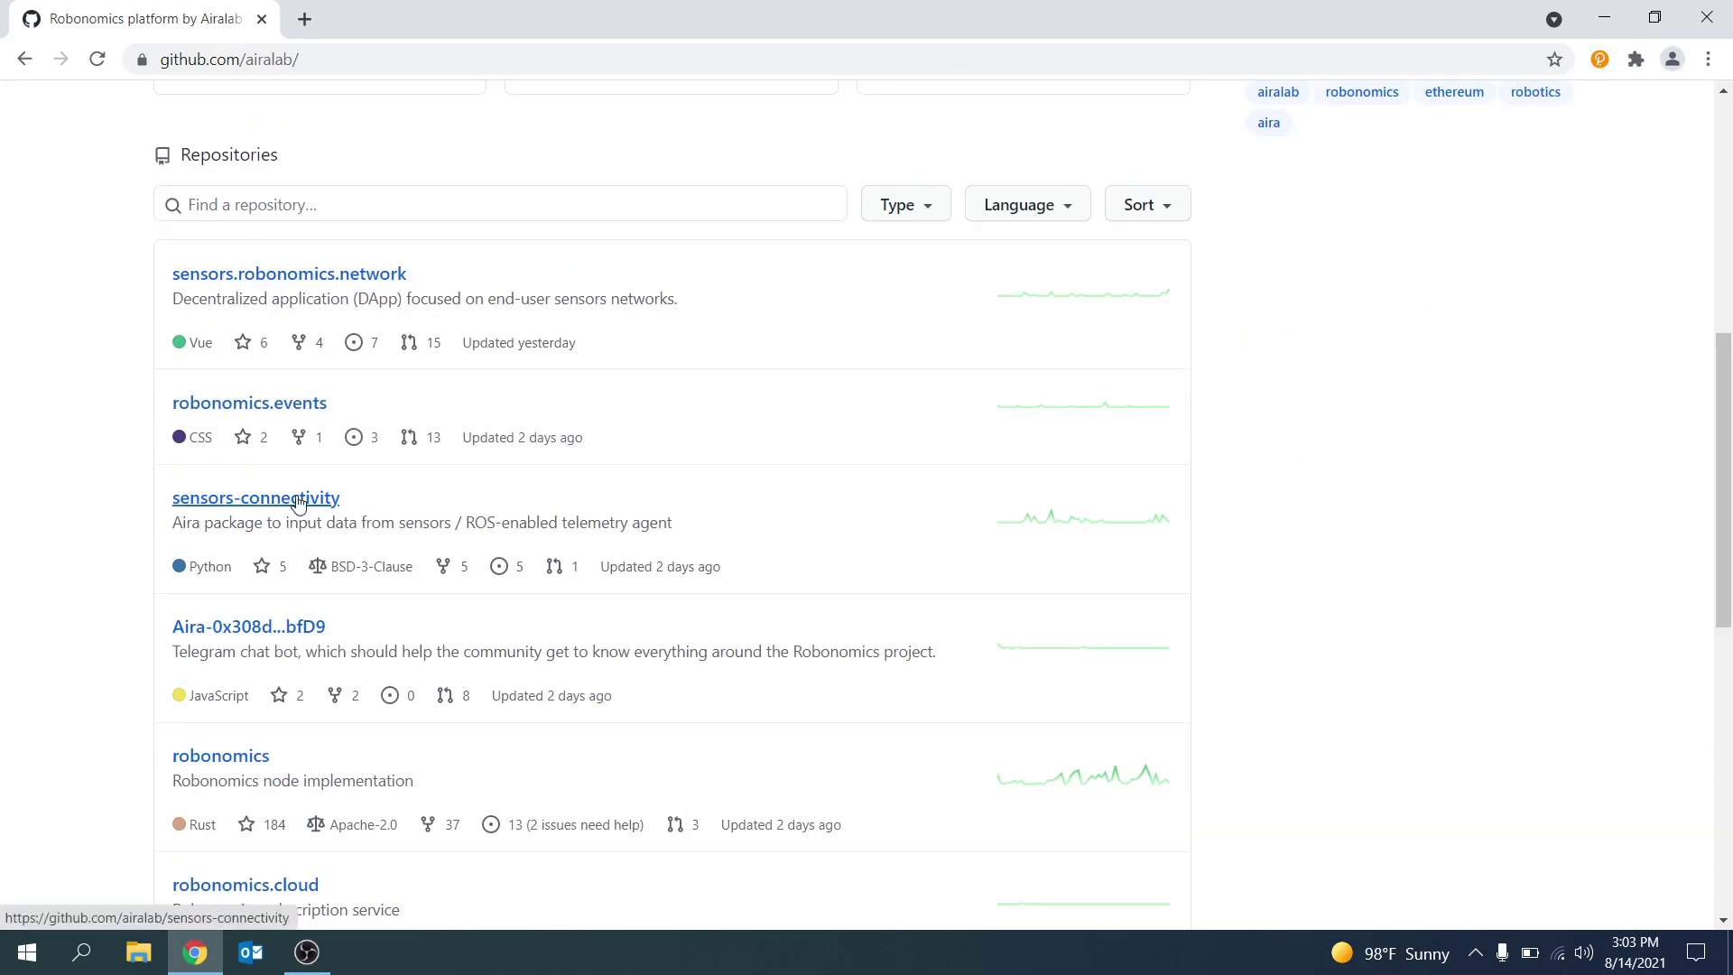
click(299, 501)
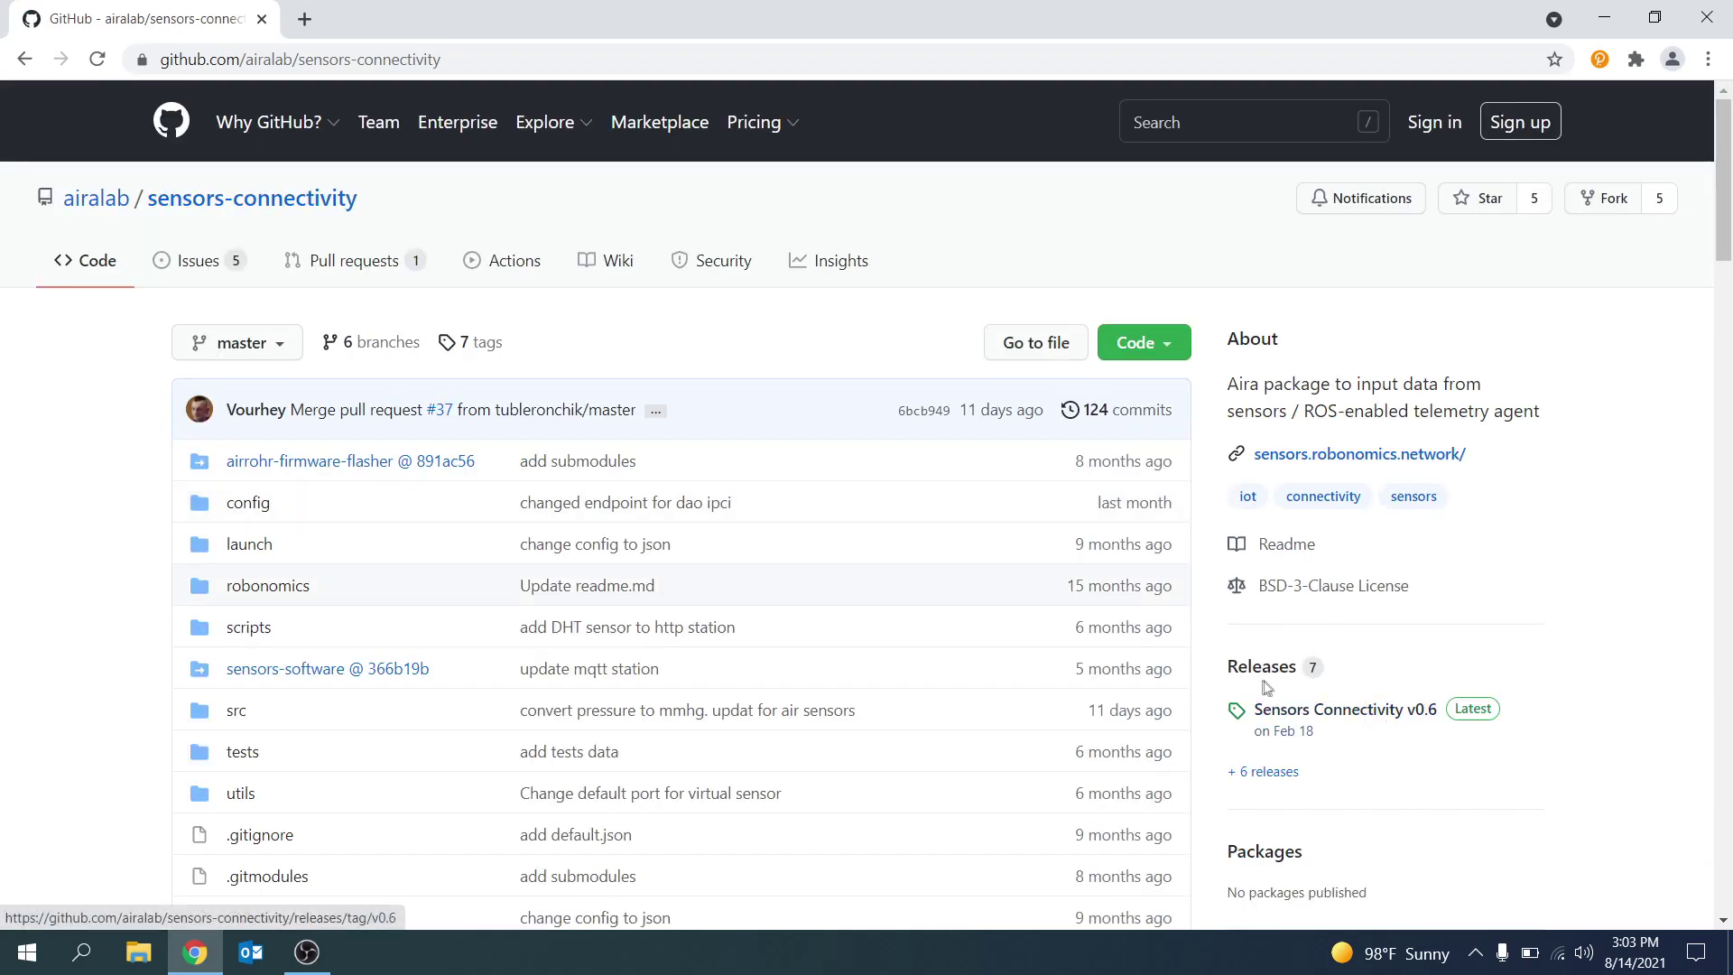
click(1297, 712)
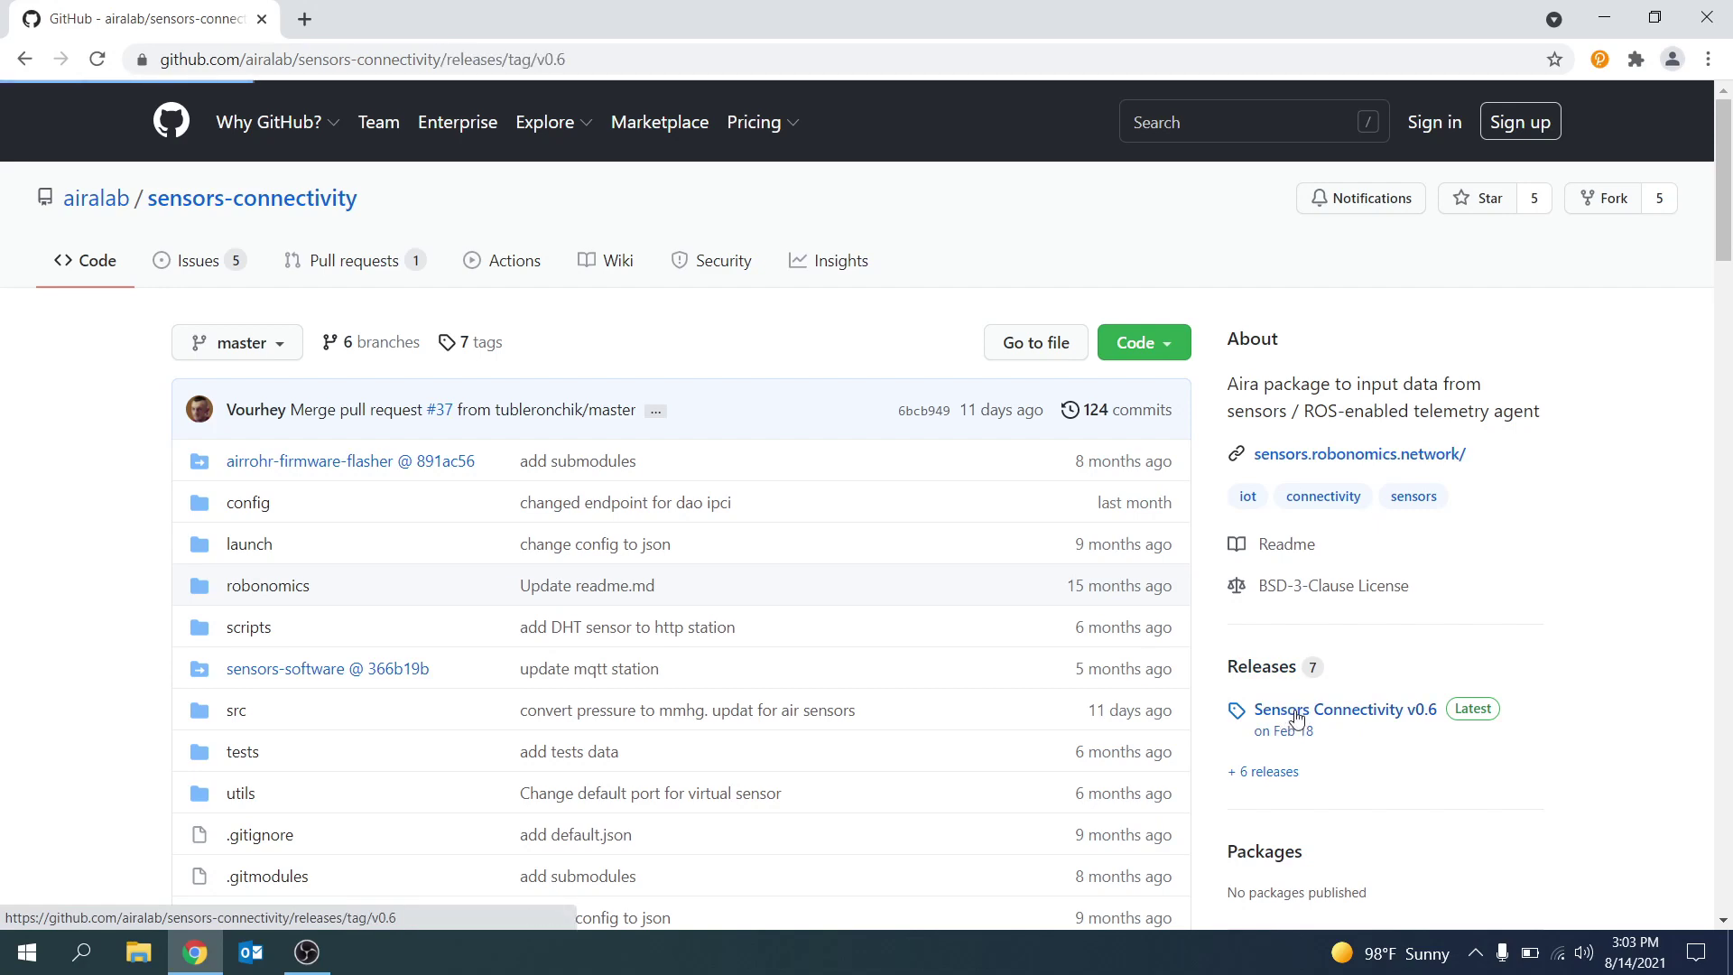
scroll(767, 601, down, 5)
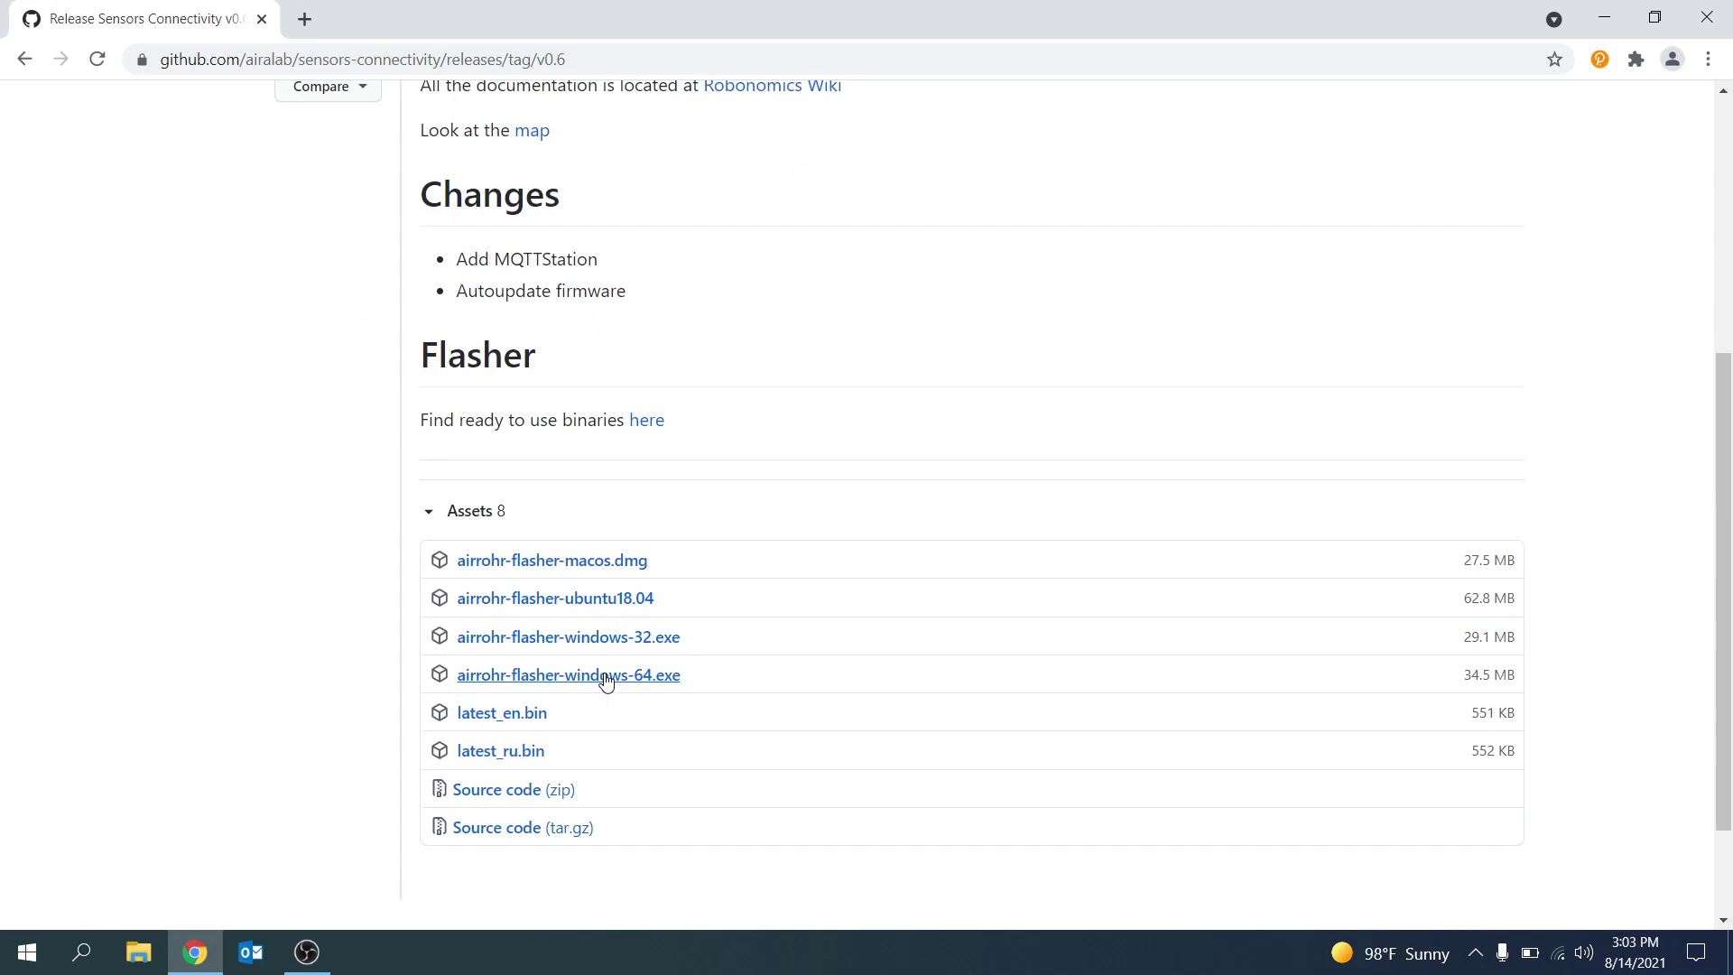
click(606, 680)
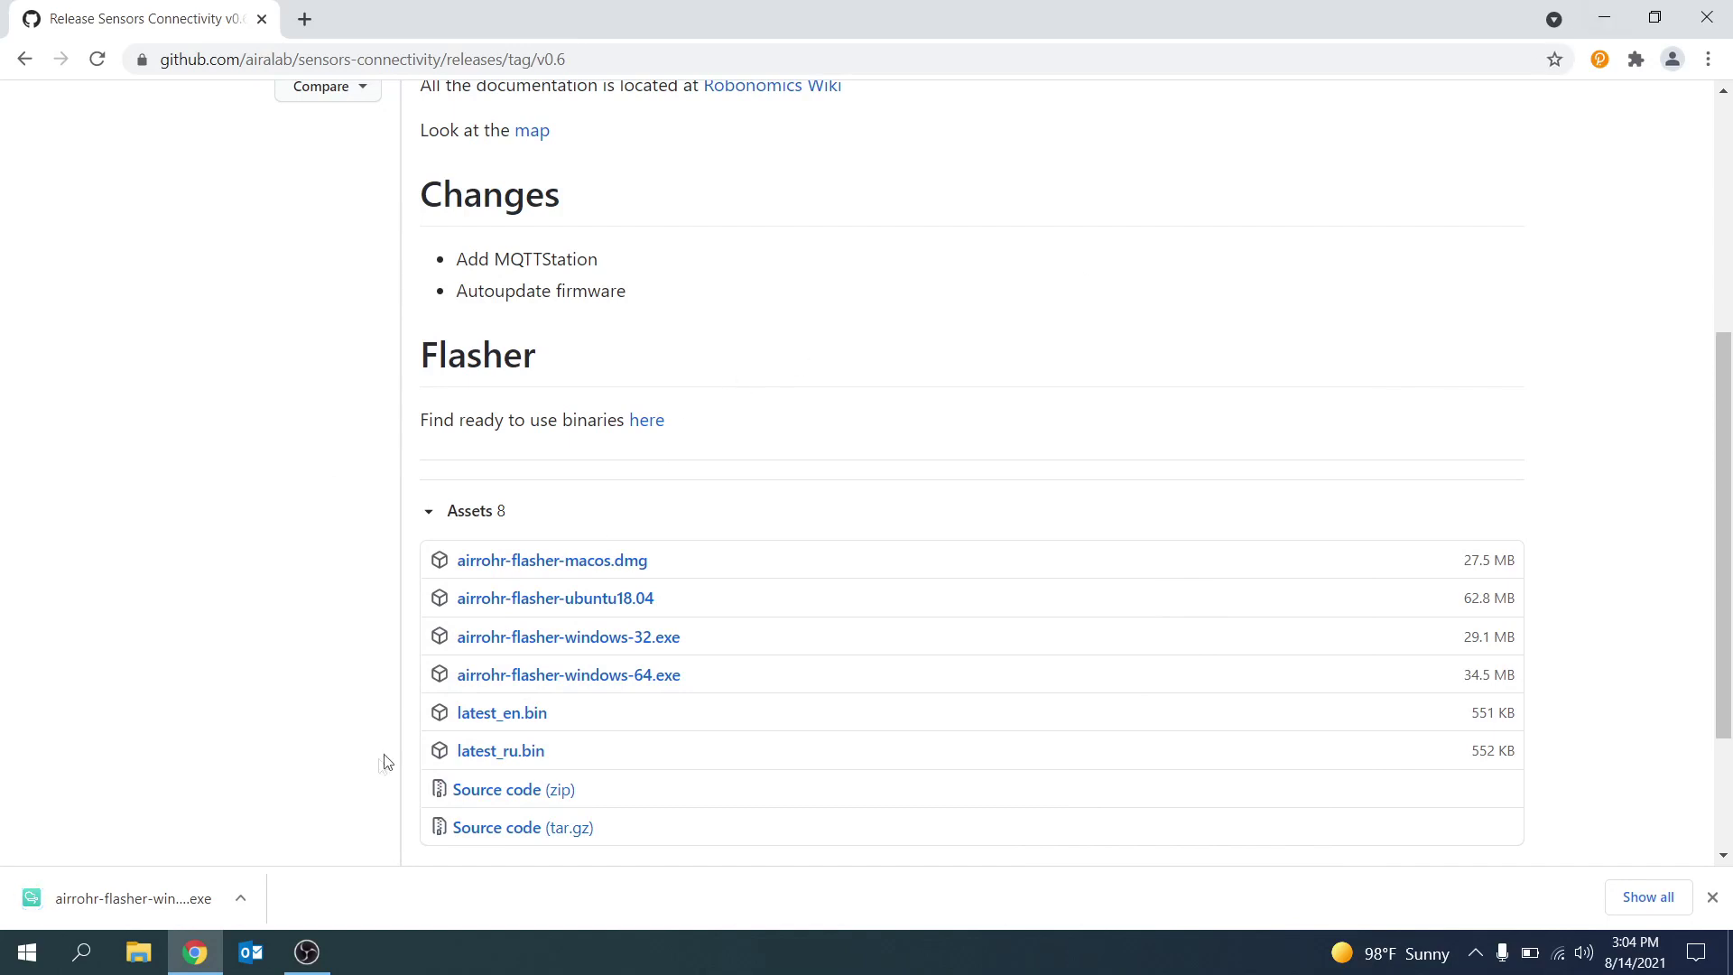
click(242, 896)
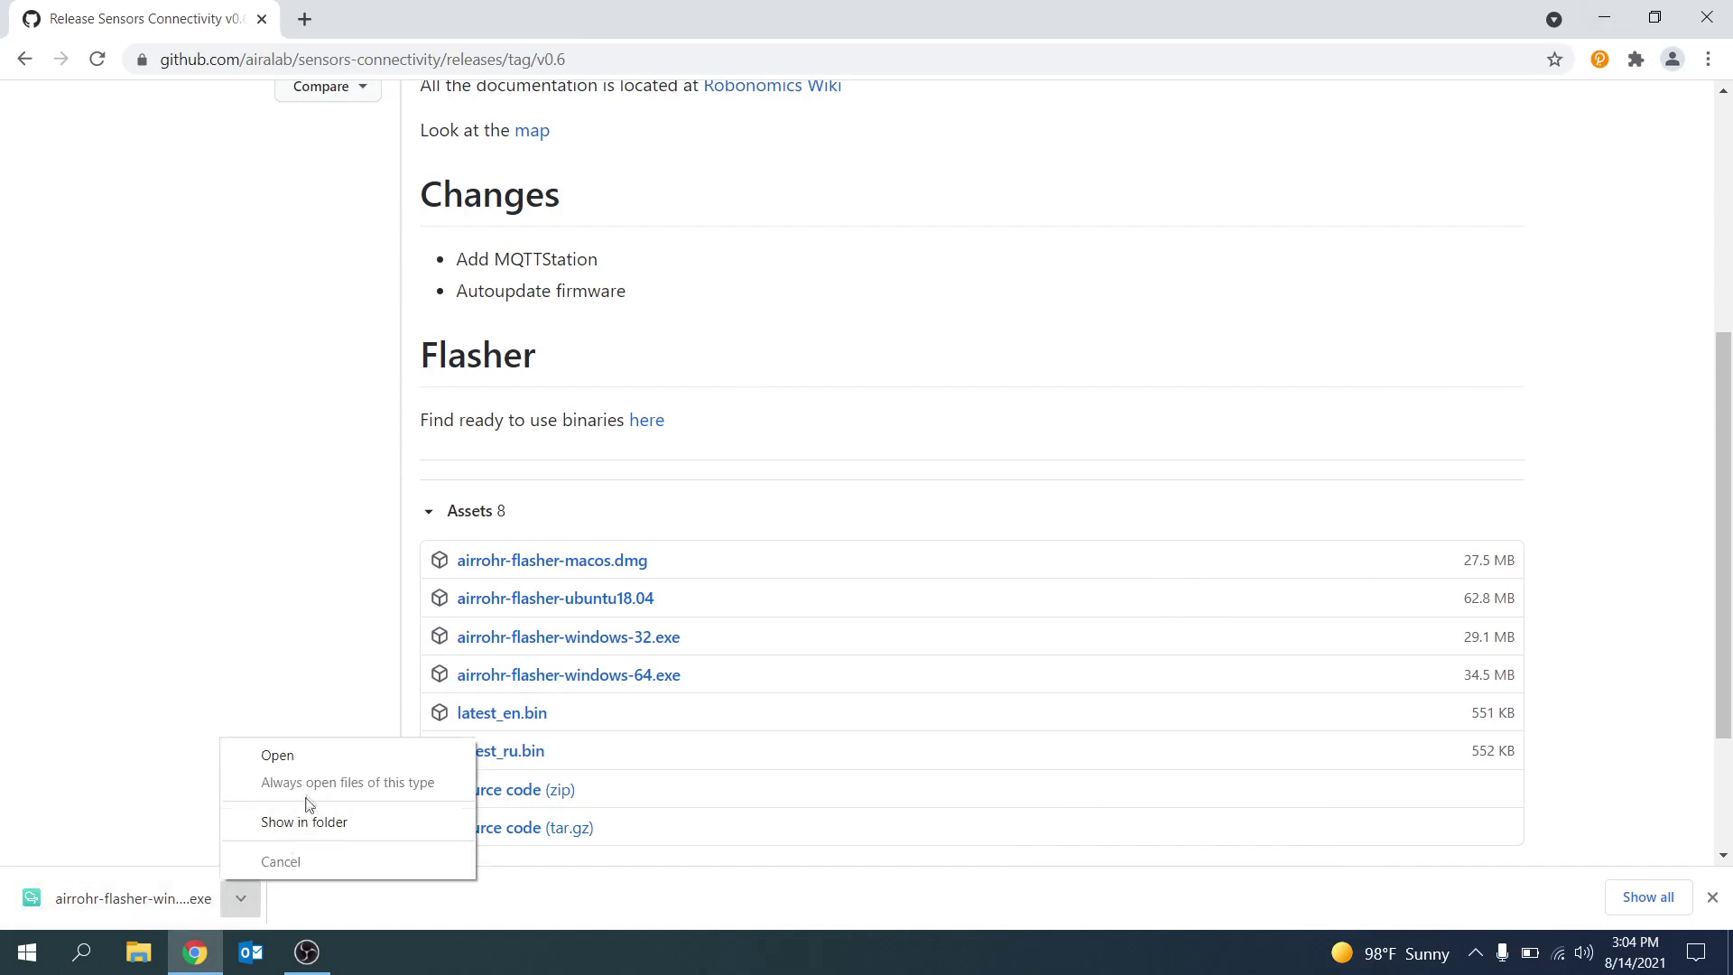
Run airrohr-flasher-windows-64 from Downloads as administrator, choosing Run anyway at the SmartScreen warning
click(397, 823)
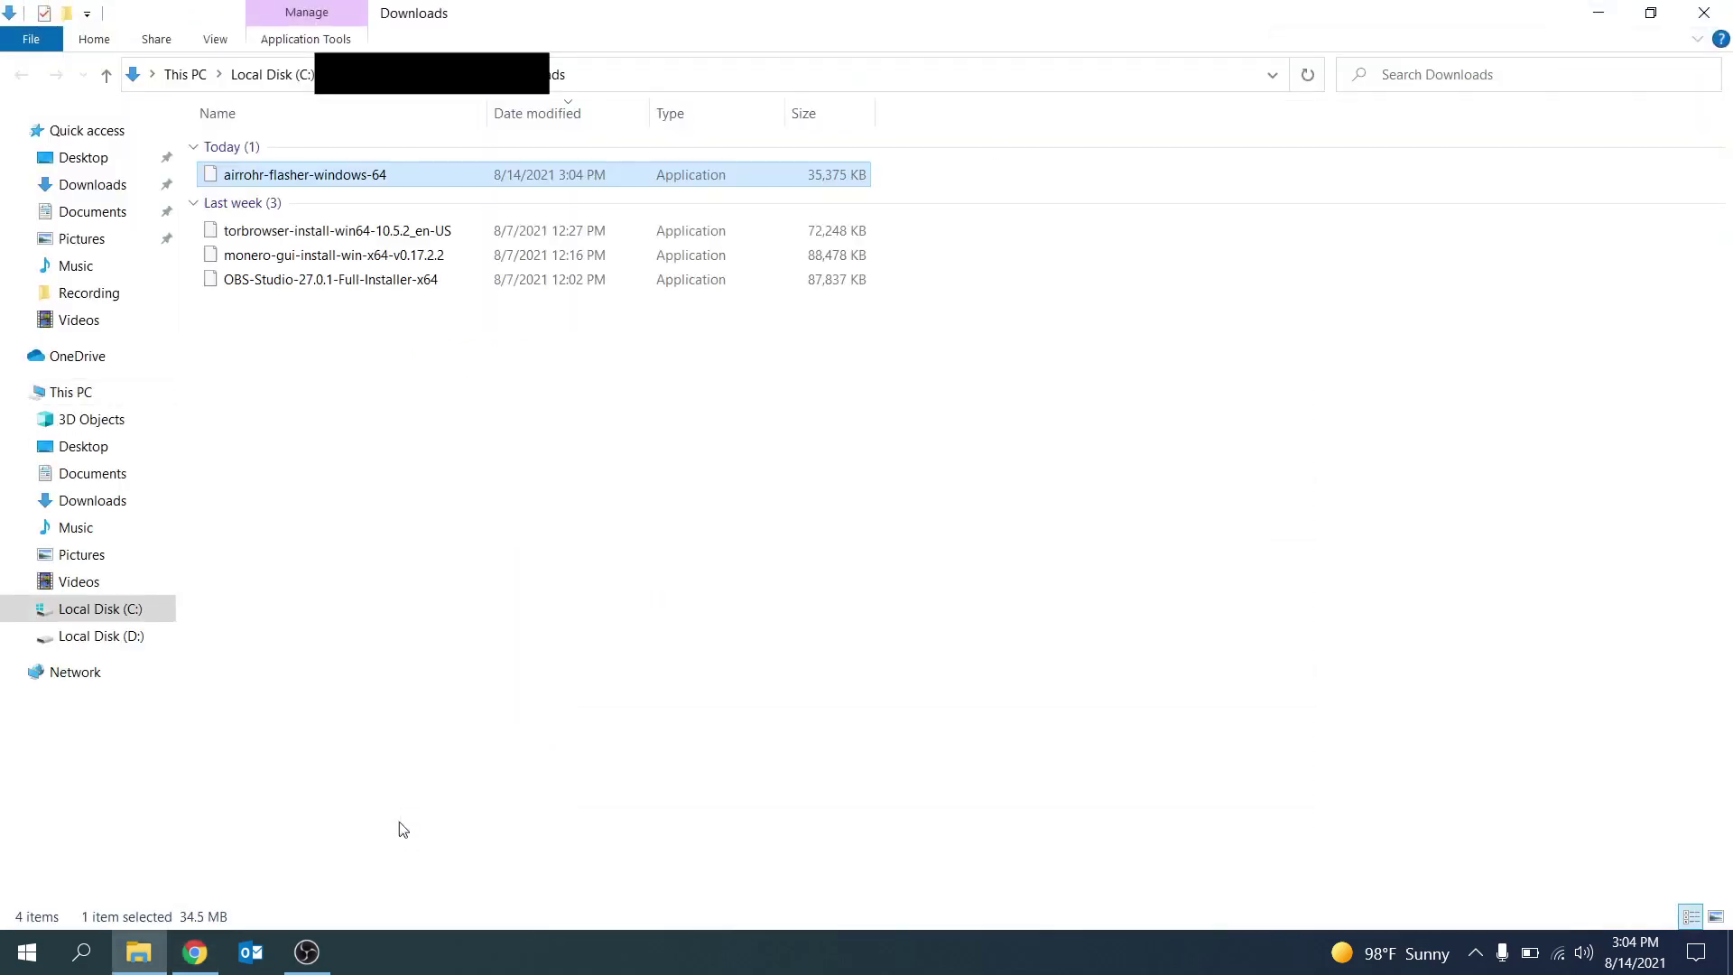
double_click(357, 175)
right_click(356, 175)
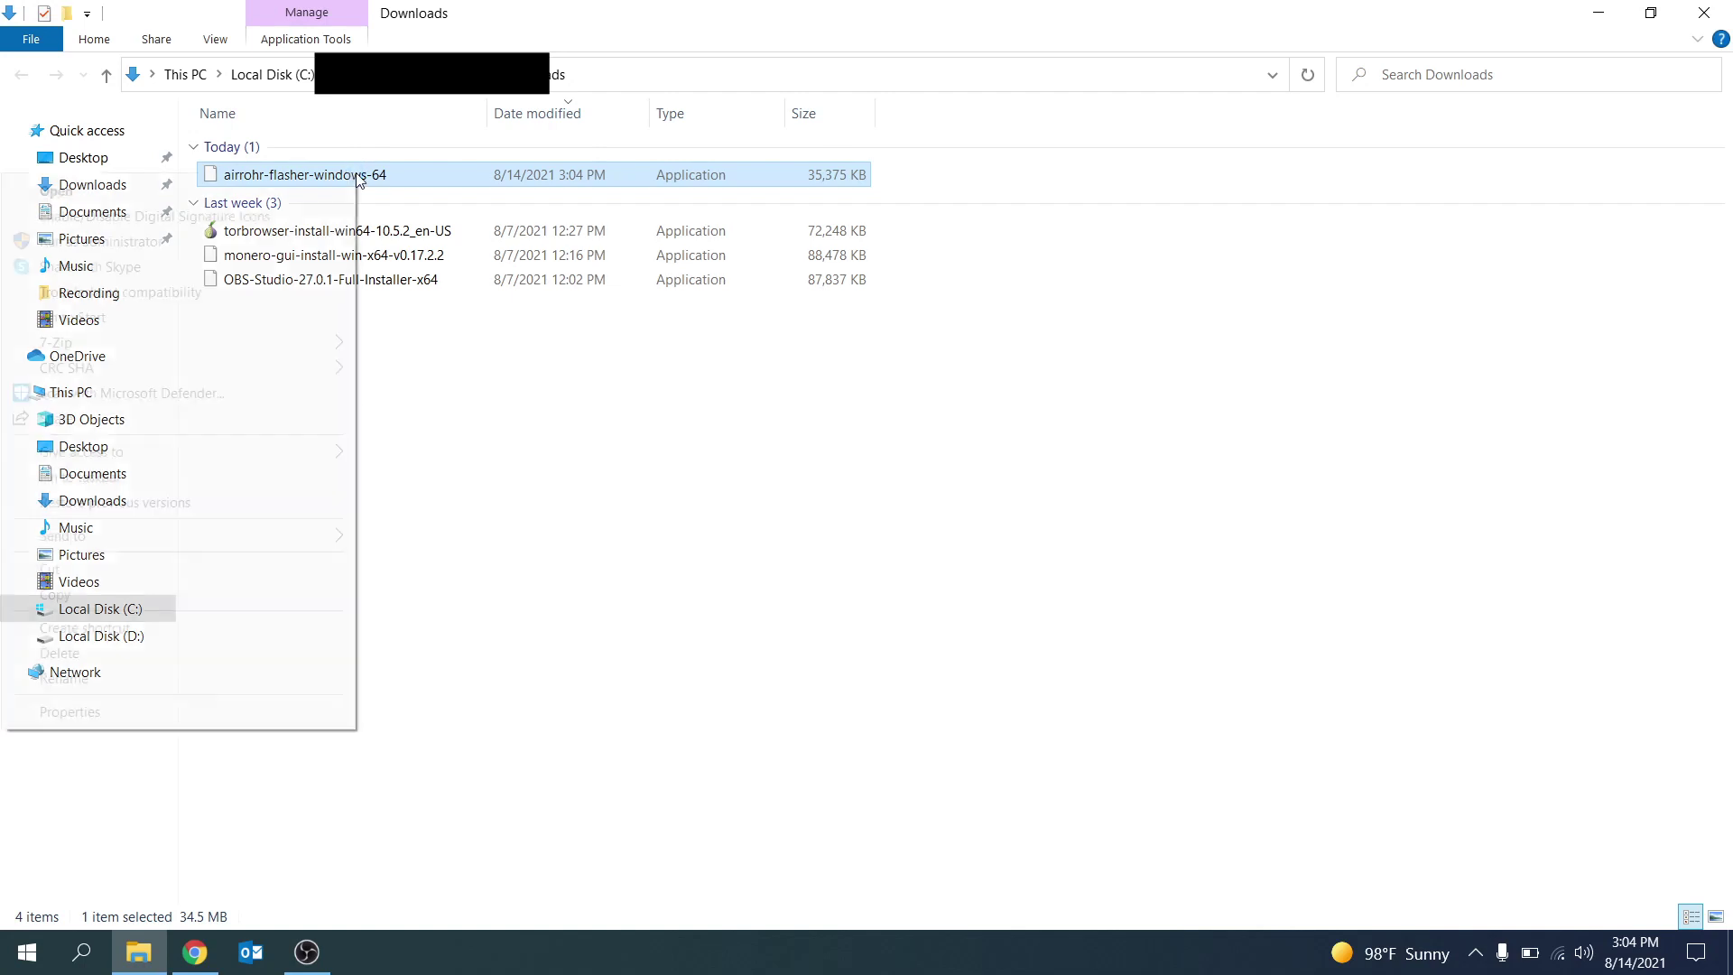
click(270, 245)
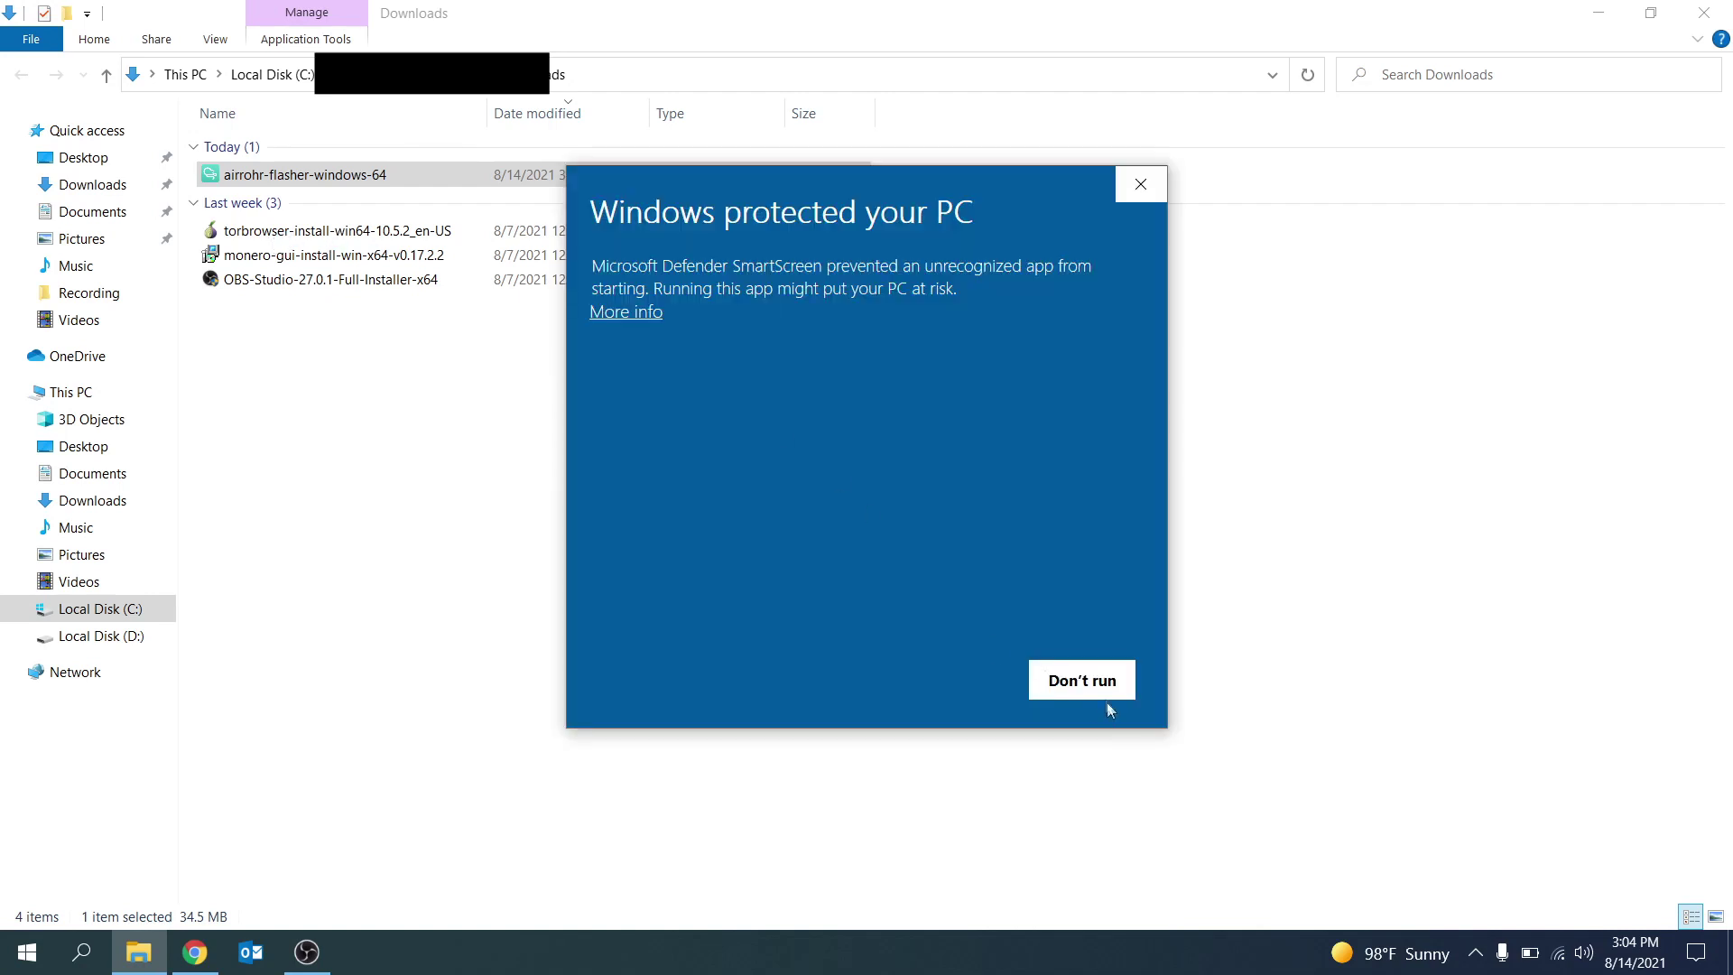
click(644, 313)
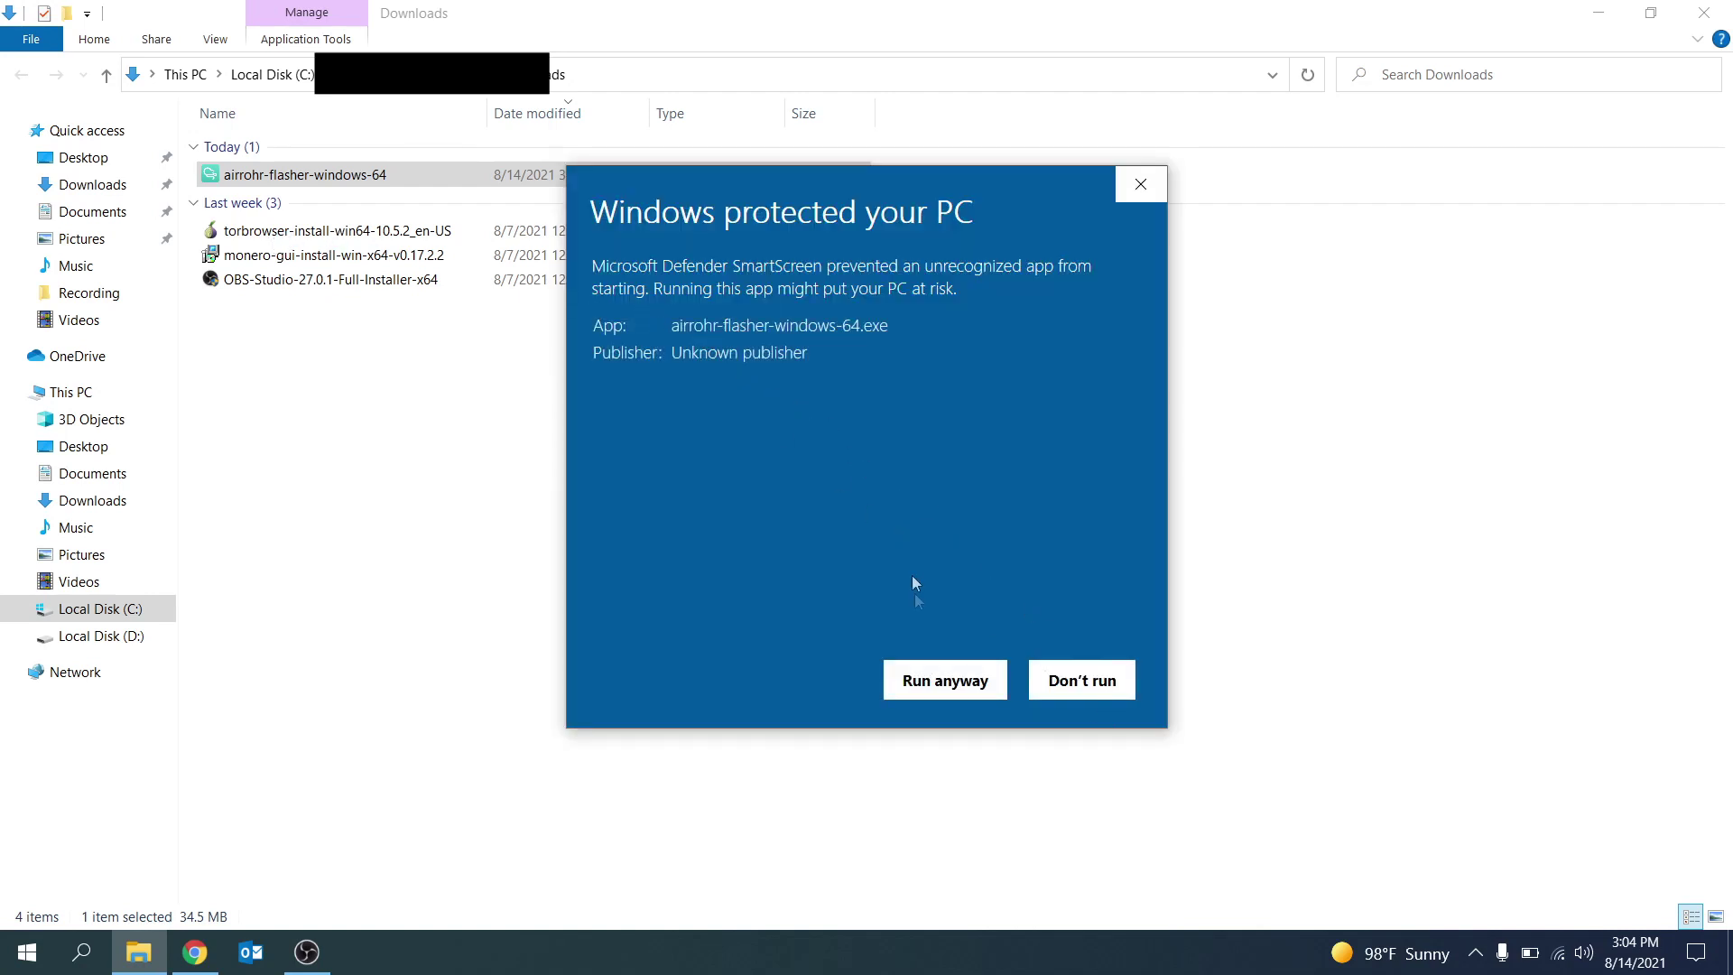
click(923, 684)
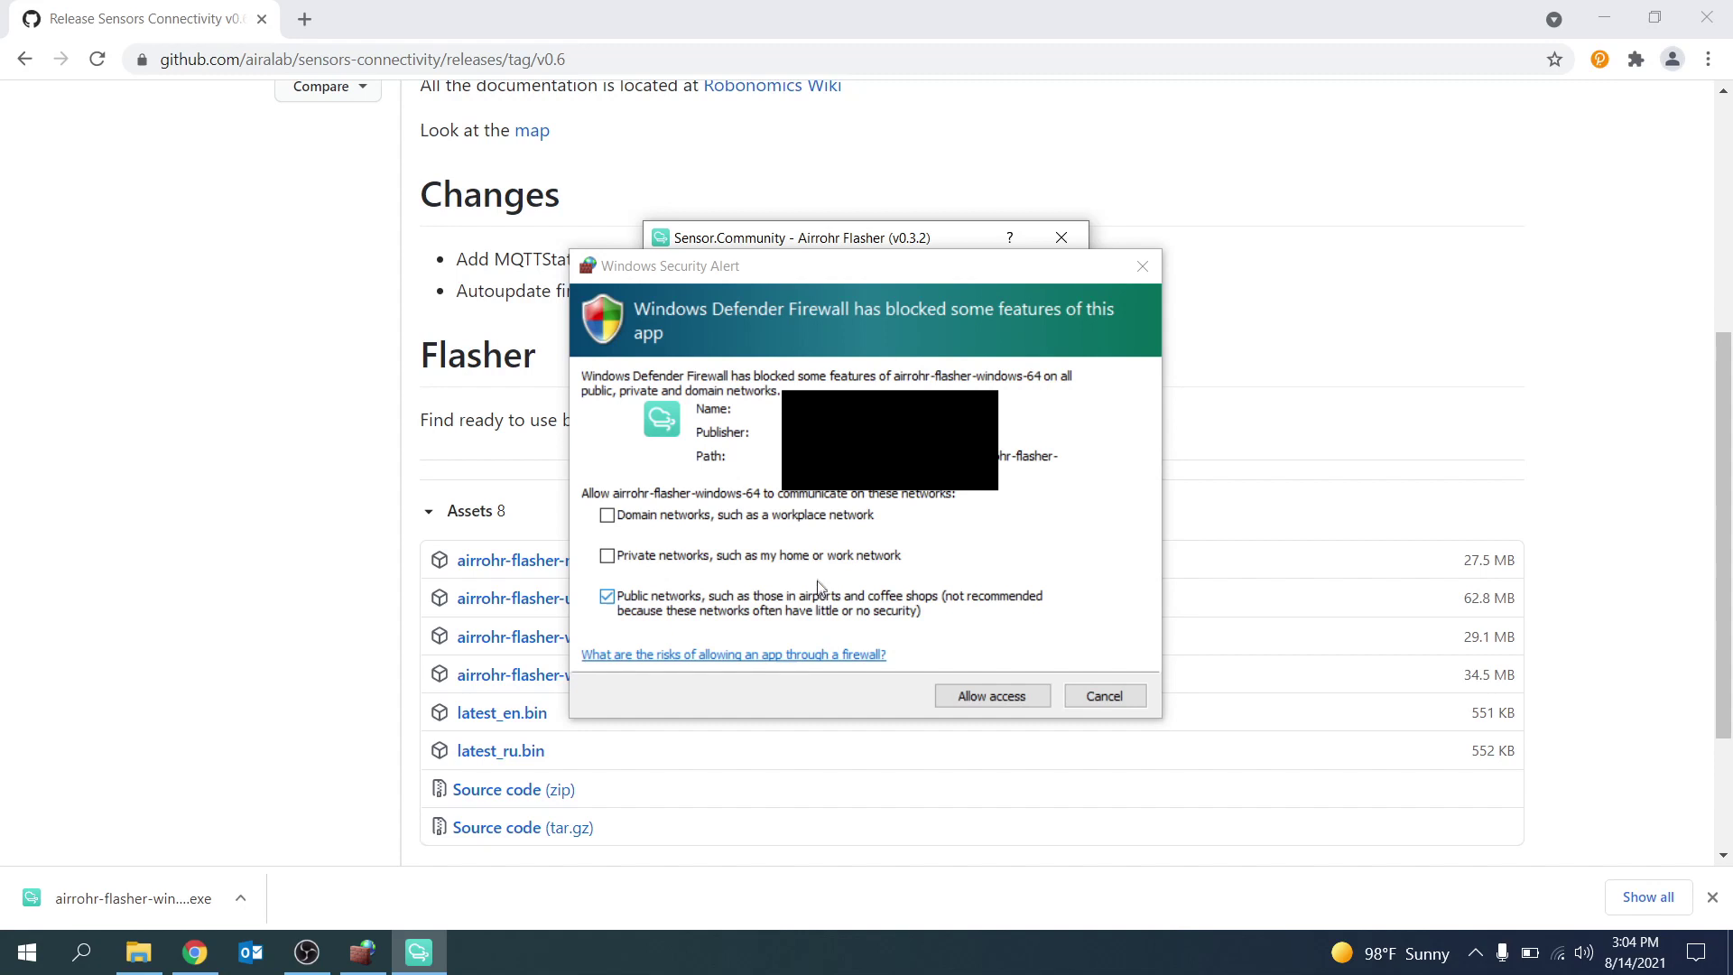
Allow the flasher through the firewall on domain and private networks, then check the Board list (no boards found)
click(814, 558)
click(809, 520)
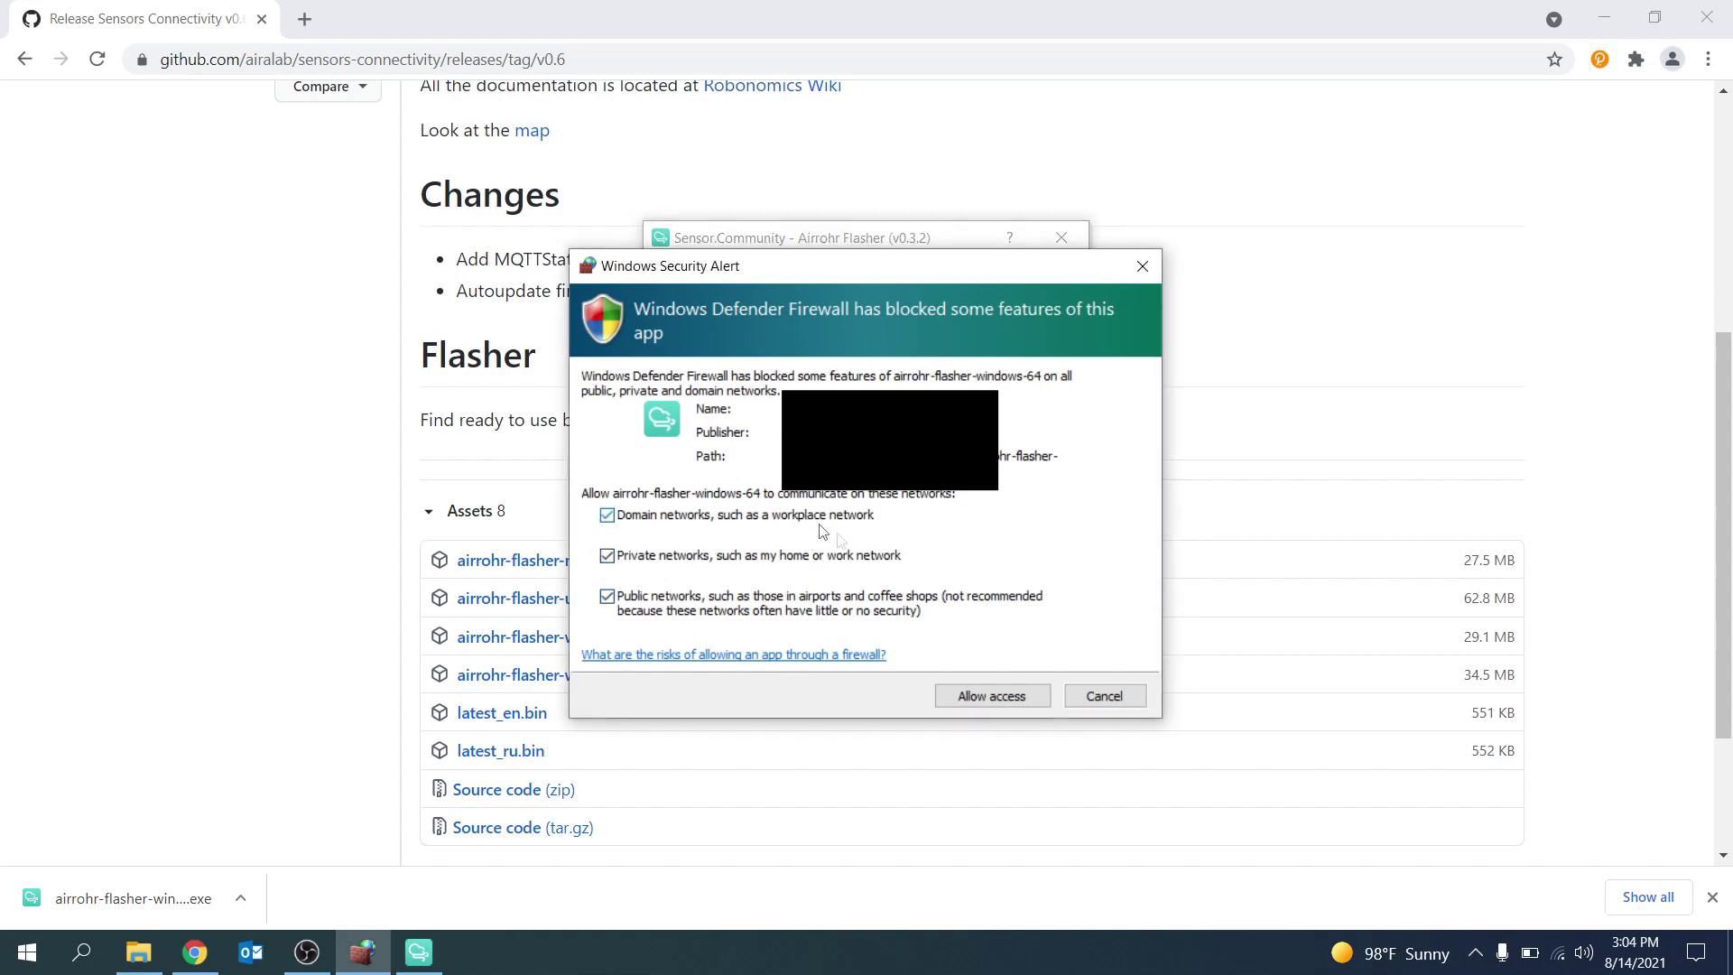
click(982, 700)
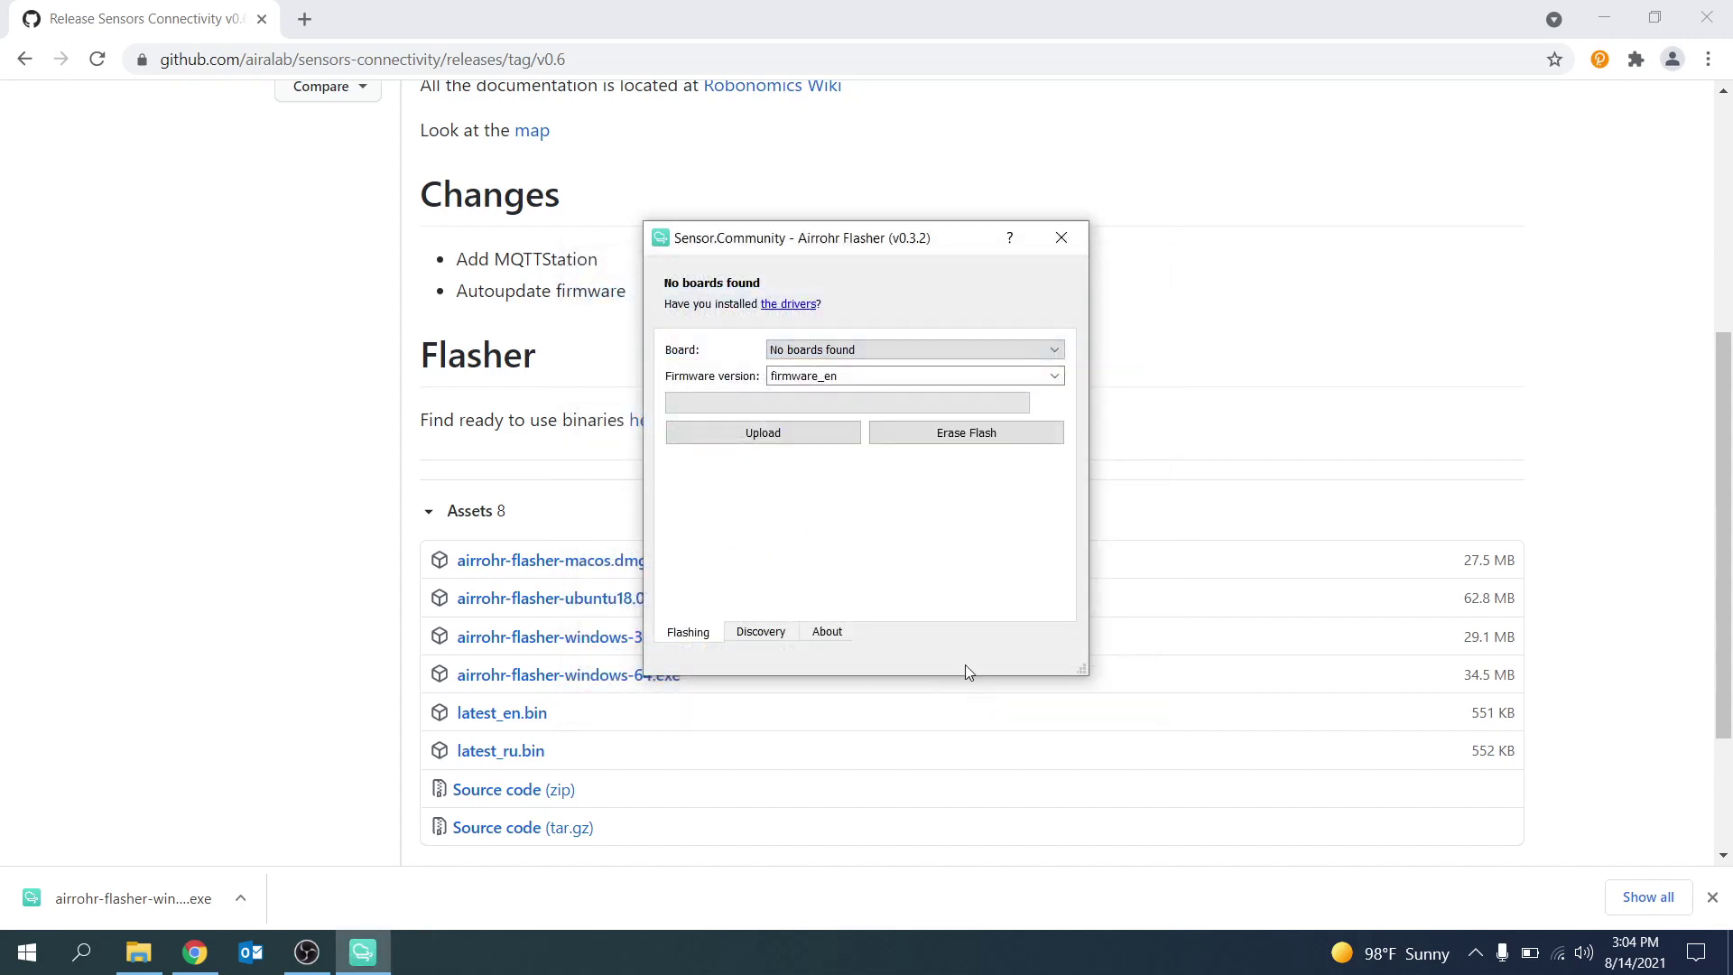
click(864, 349)
click(866, 353)
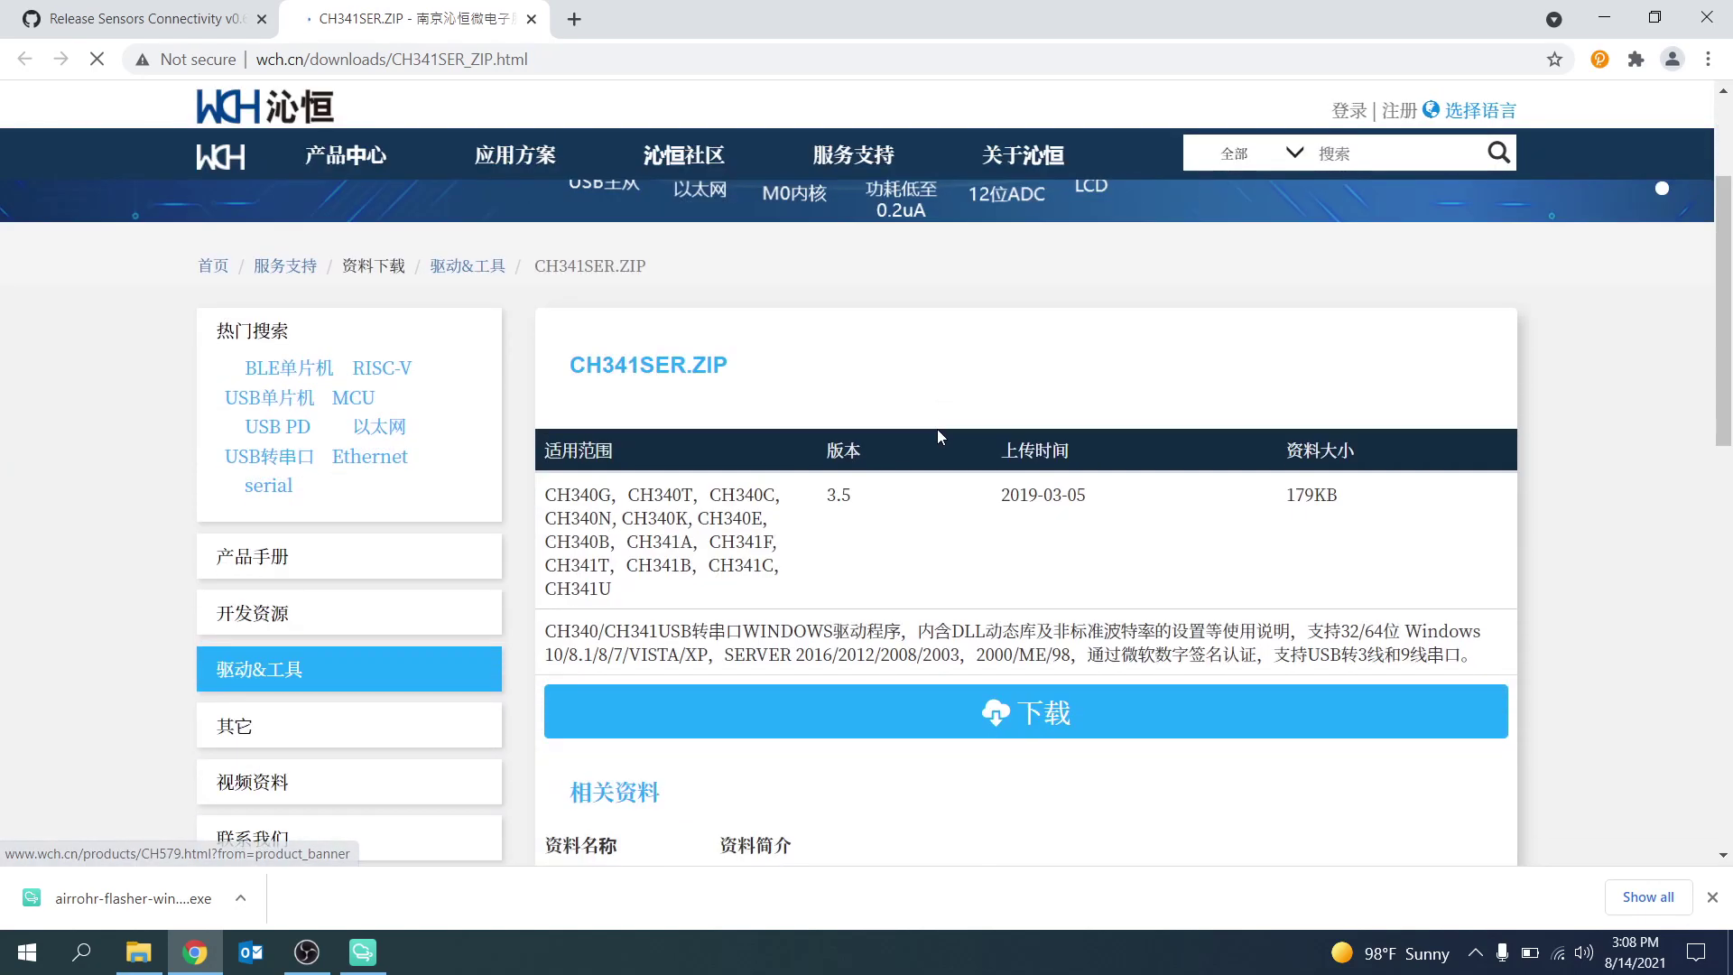
scroll(937, 429, down, 1)
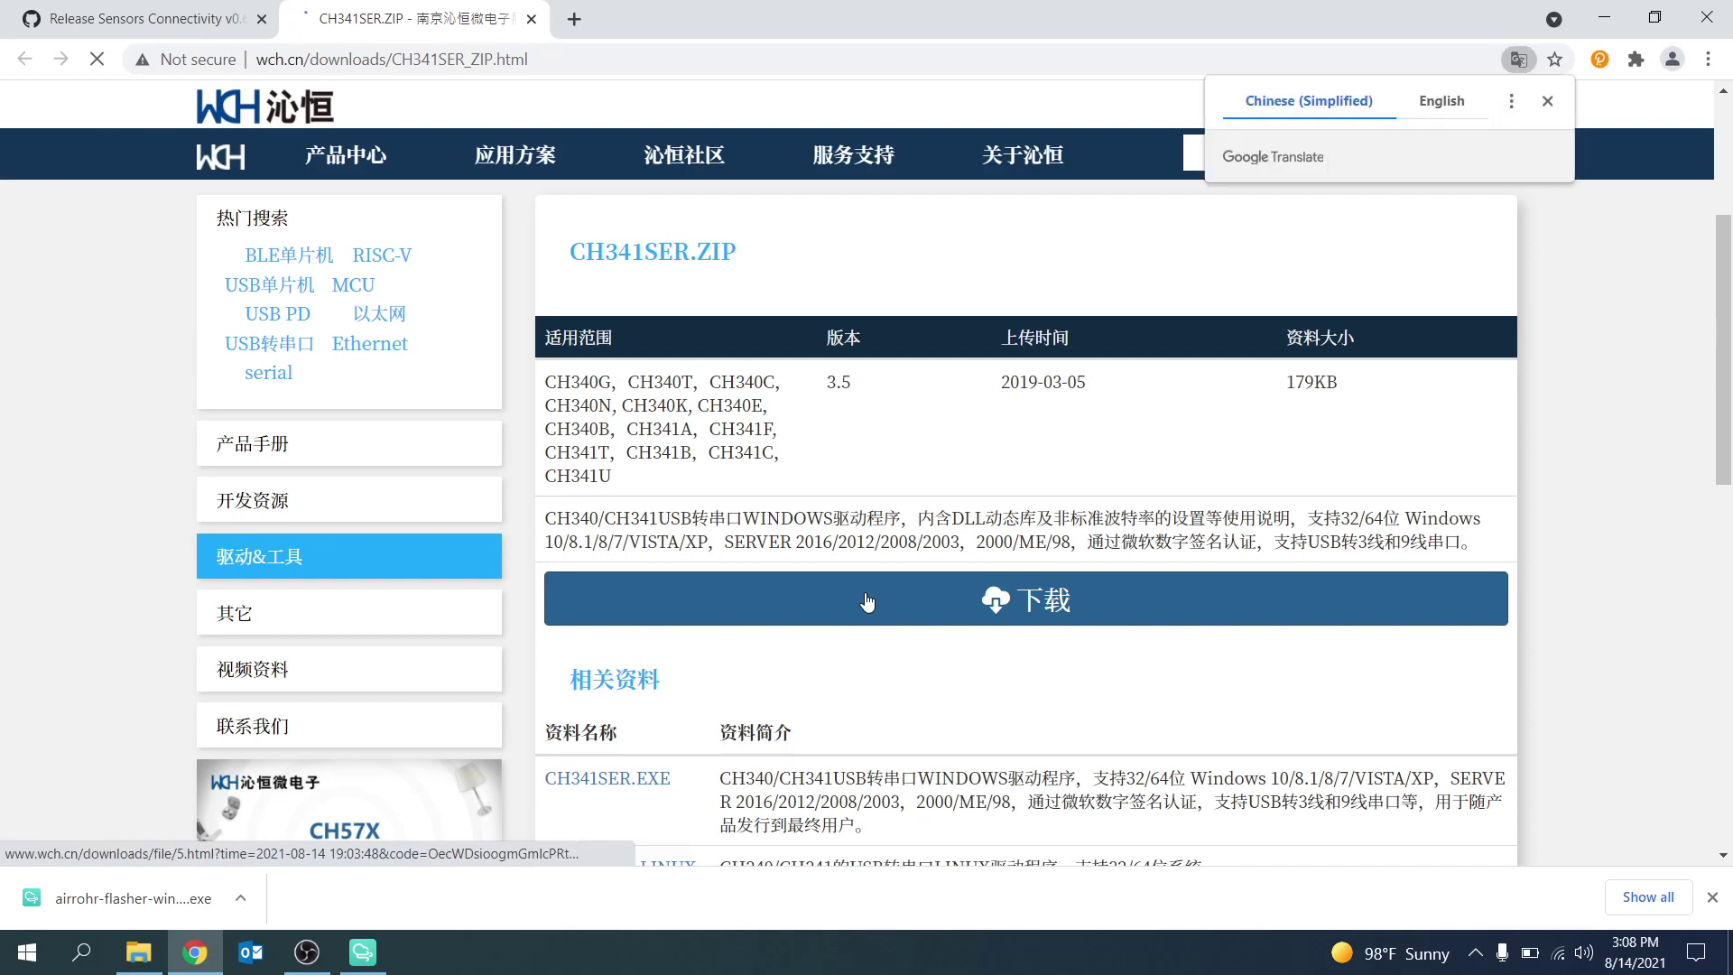
Translate the WCH driver page into English and download the CH341SER.ZIP package
click(1443, 106)
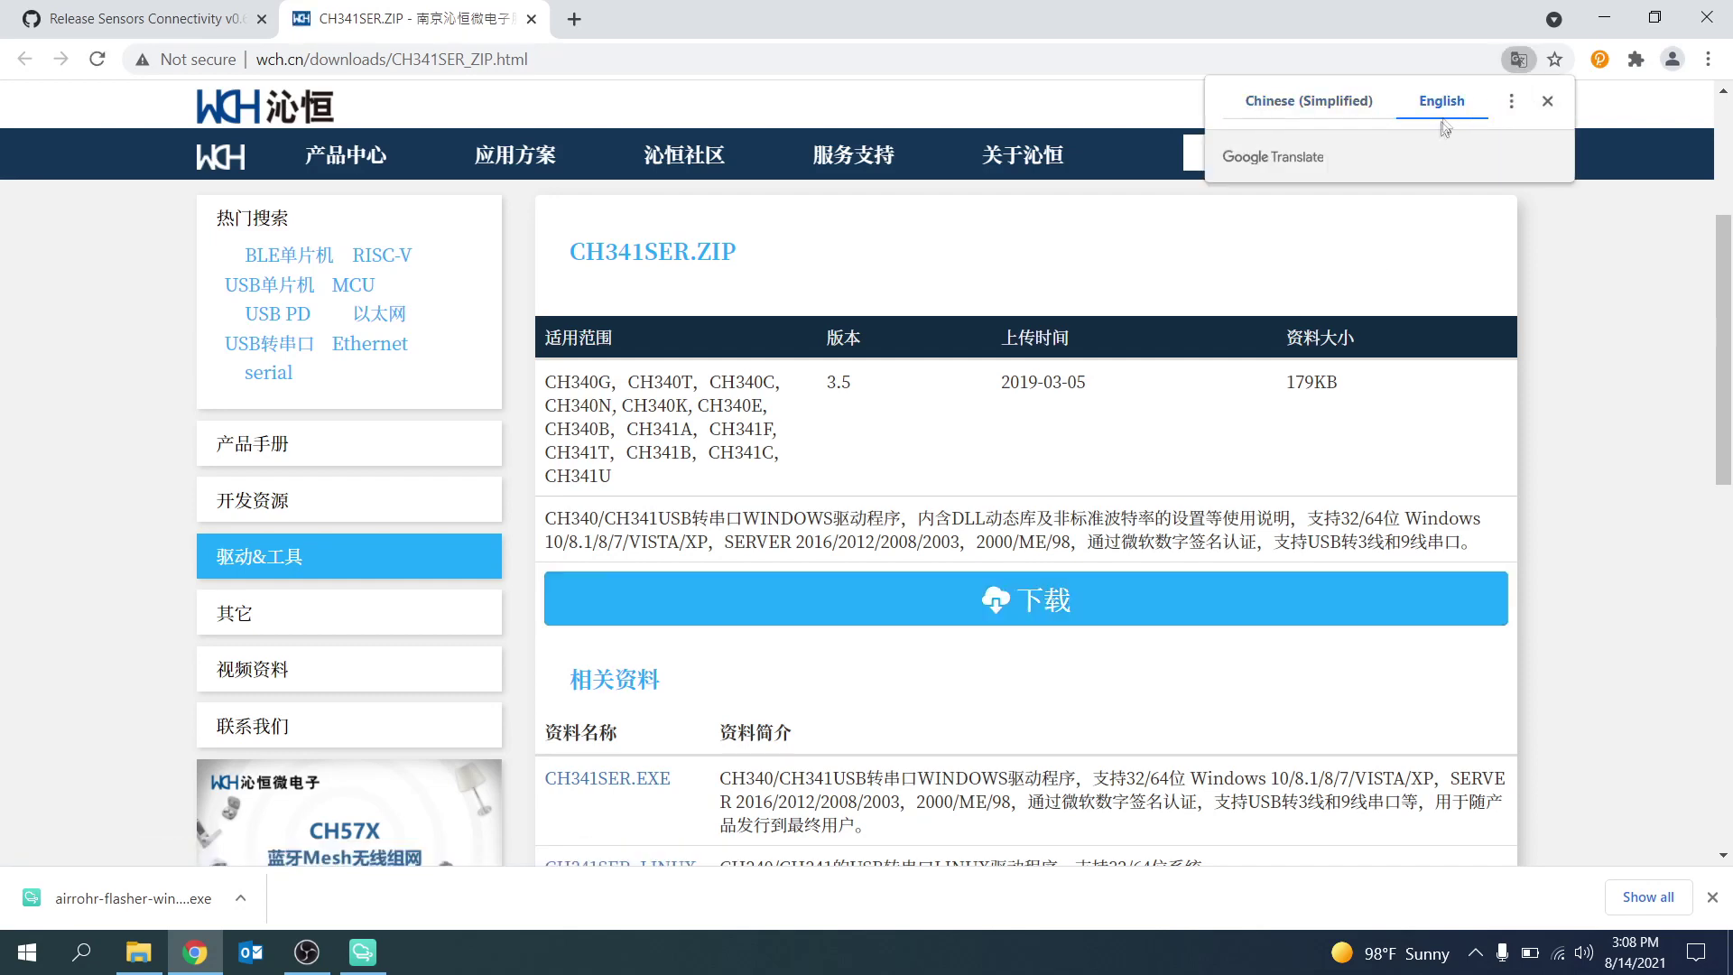
click(1109, 603)
scroll(628, 591, down, 3)
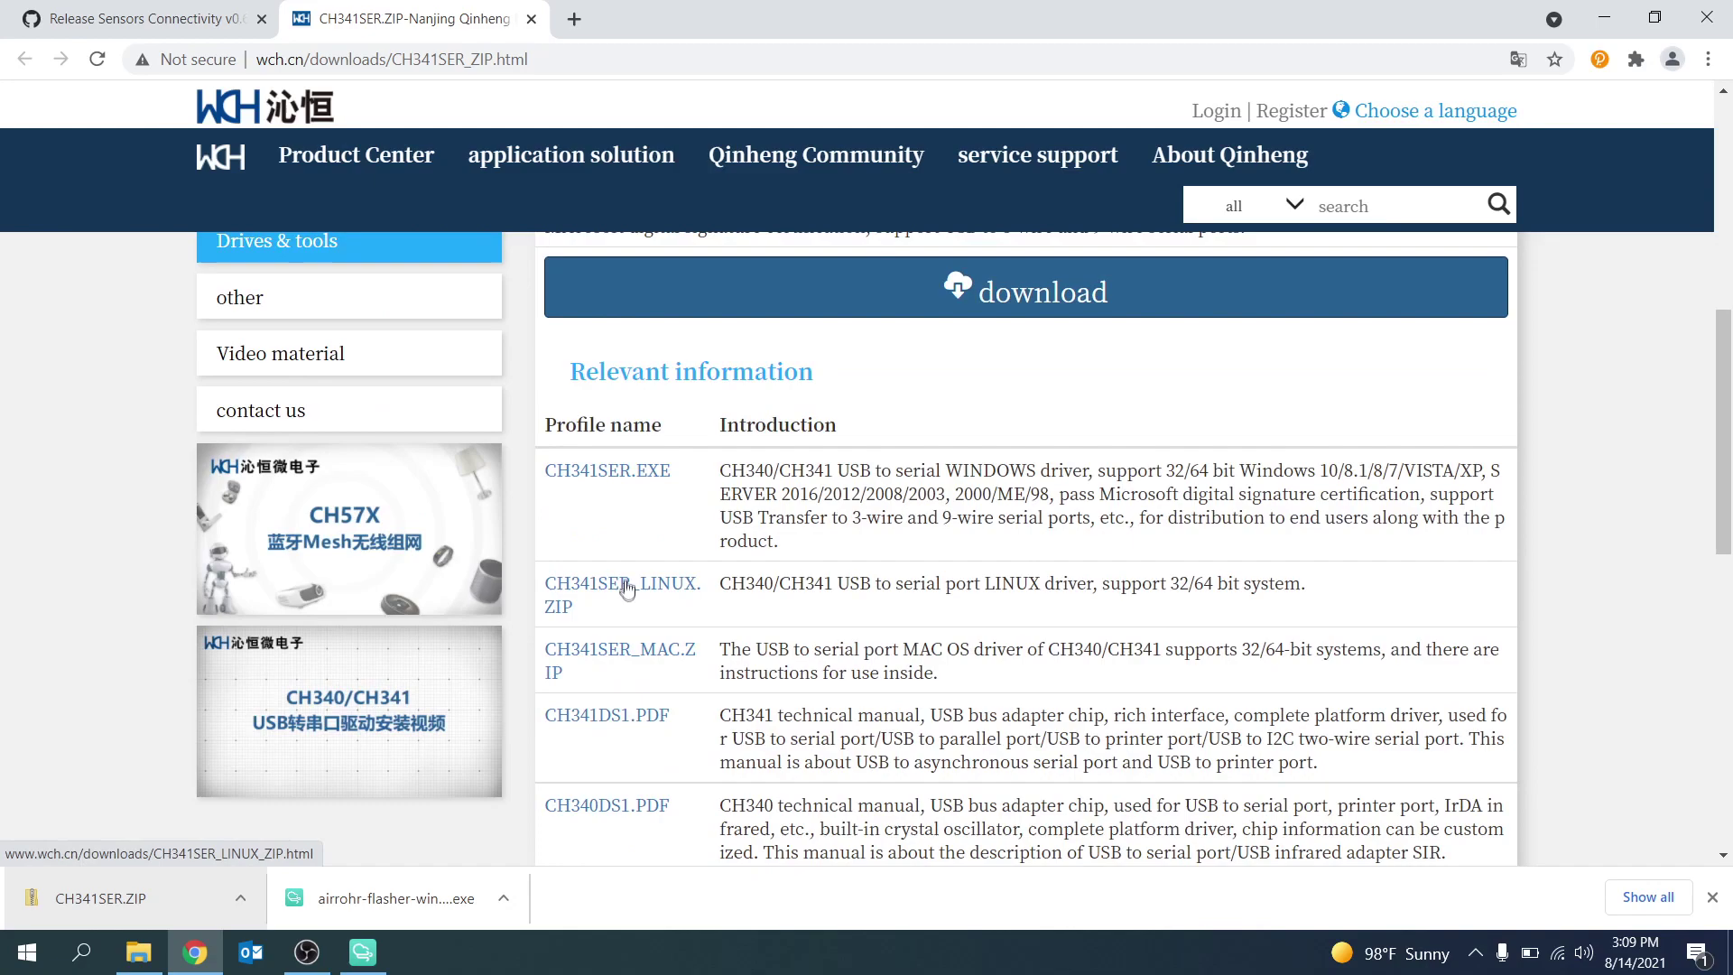
Go to the CH341SER.EXE page and download the version 3.5 driver installer
scroll(668, 535, up, 8)
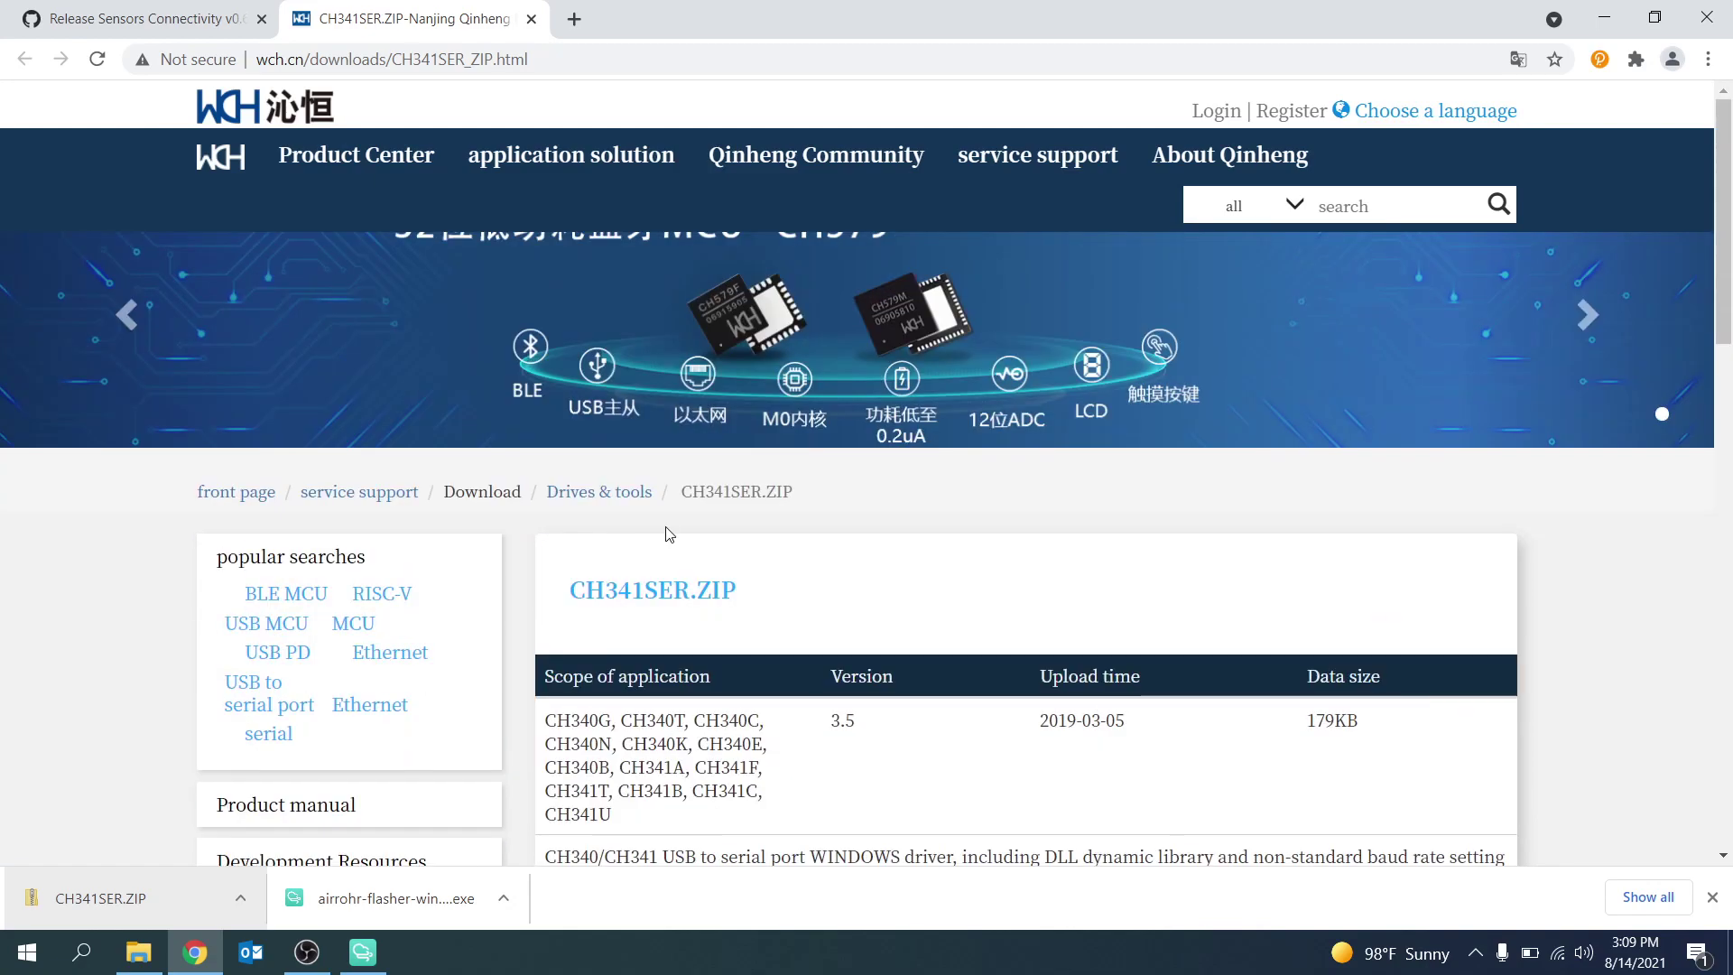
scroll(1663, 555, down, 3)
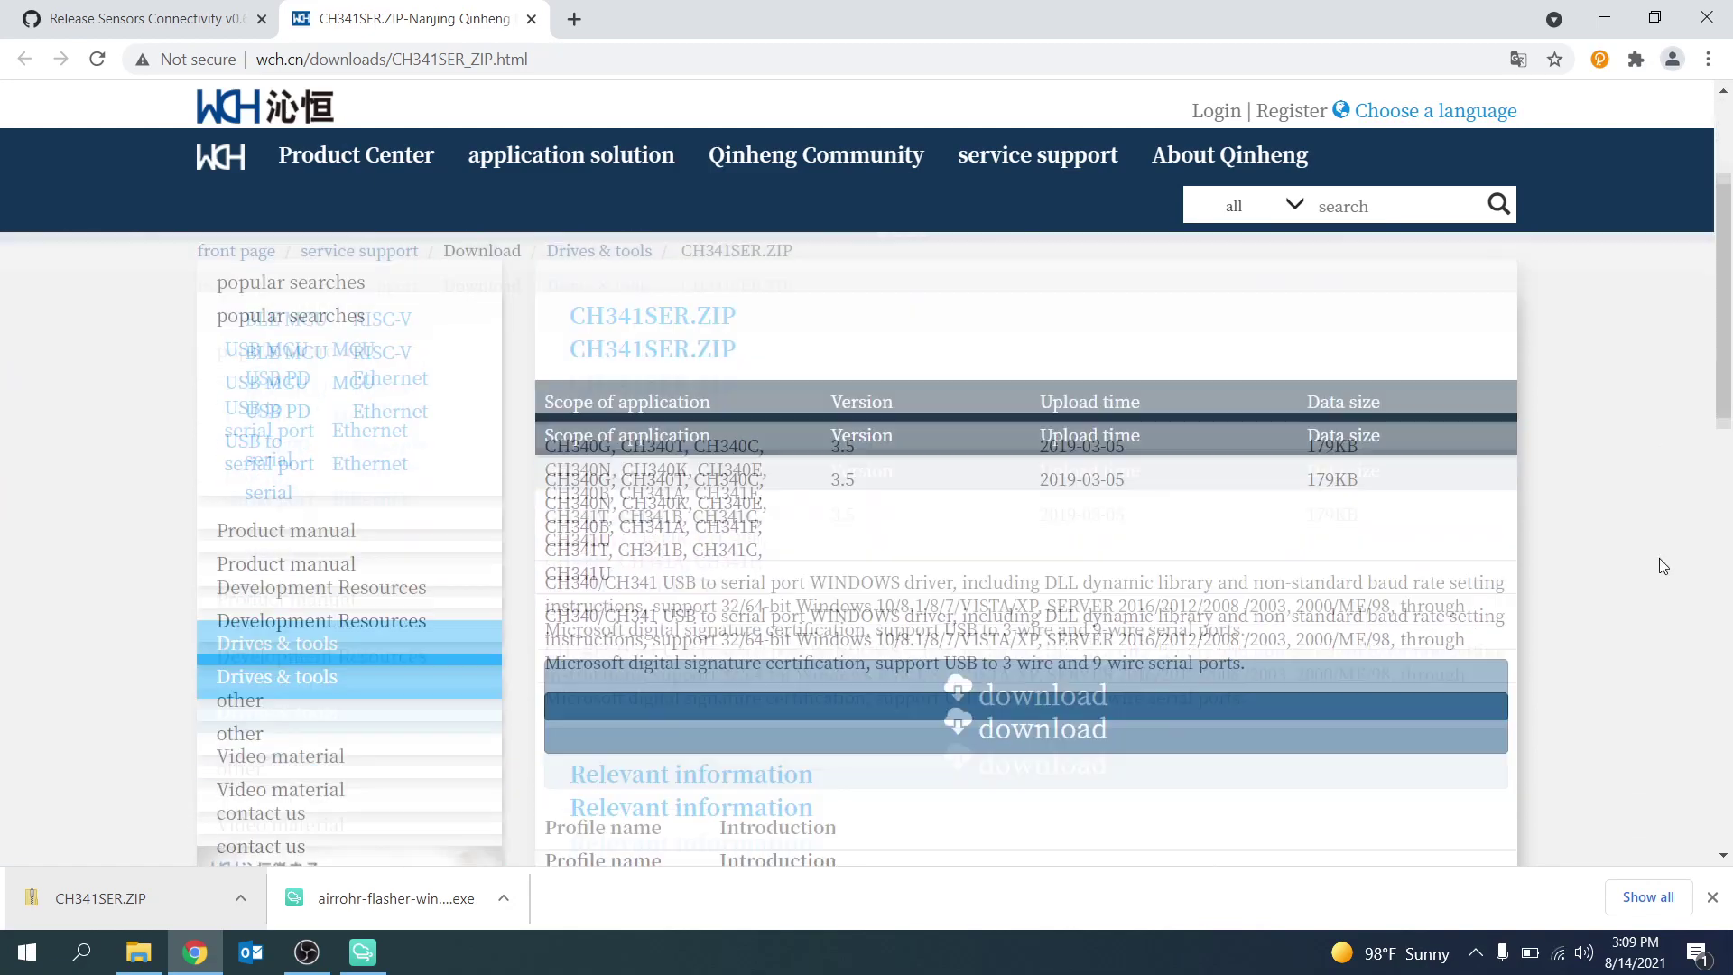
scroll(1659, 558, down, 3)
click(612, 586)
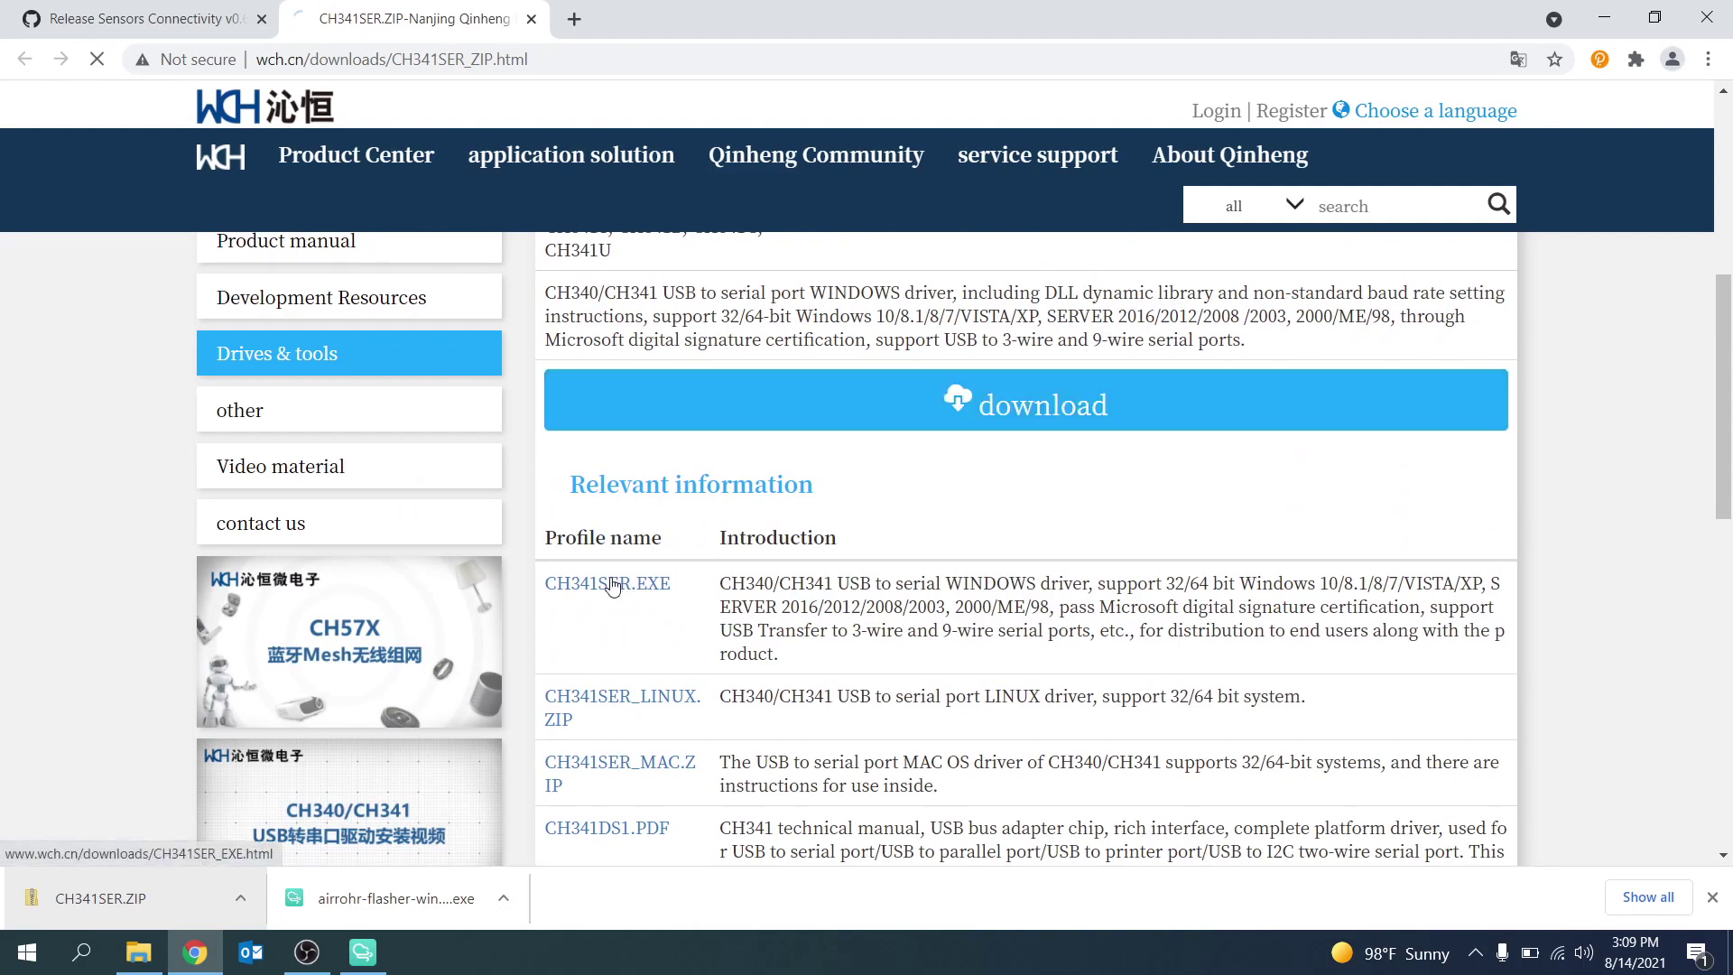
scroll(638, 586, down, 4)
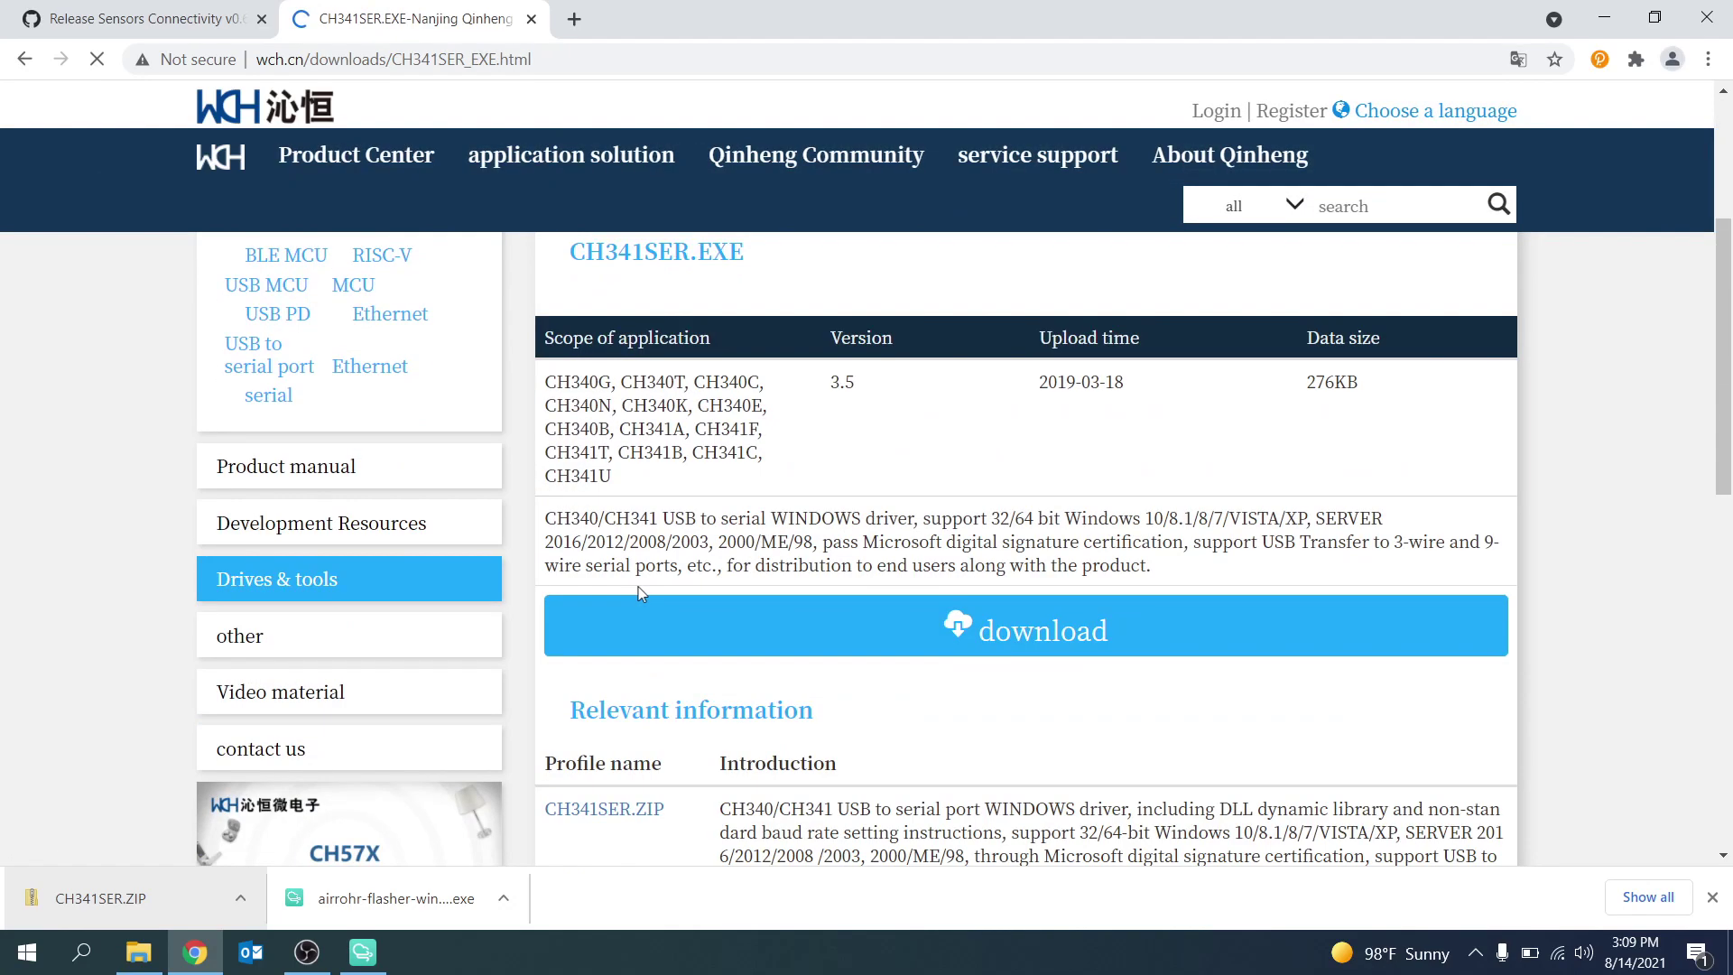
click(708, 614)
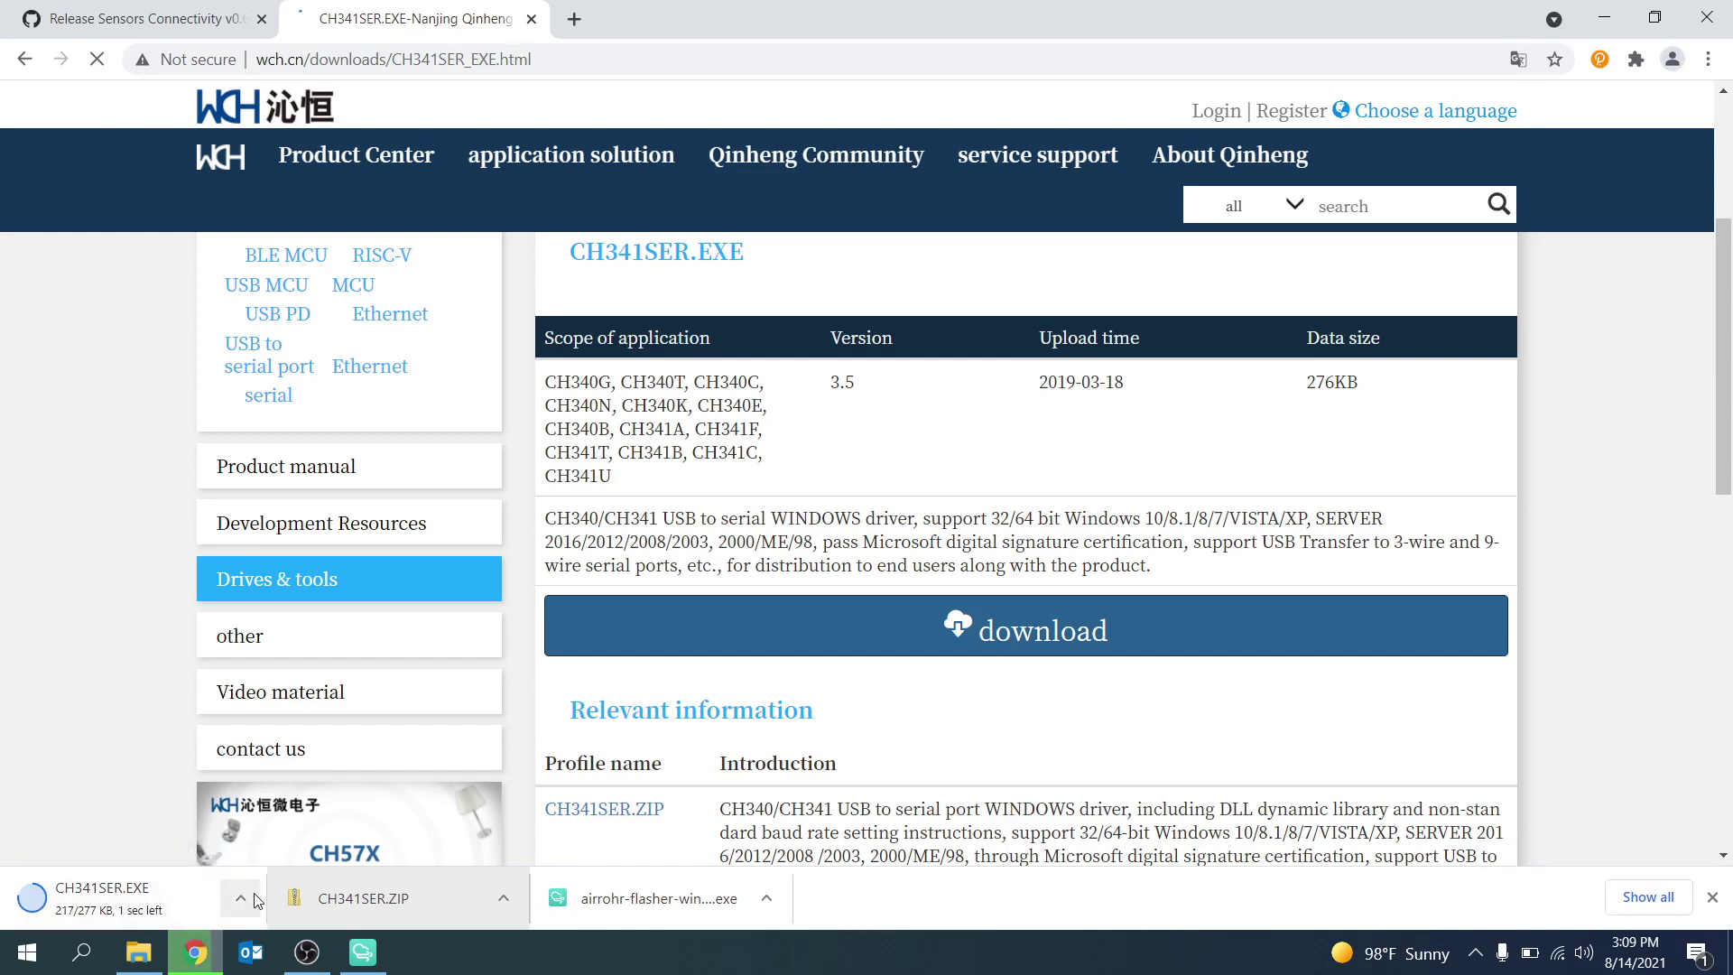
Install the CH341SER driver, confirm 'Driver install success!' and close DriverSetup
click(197, 892)
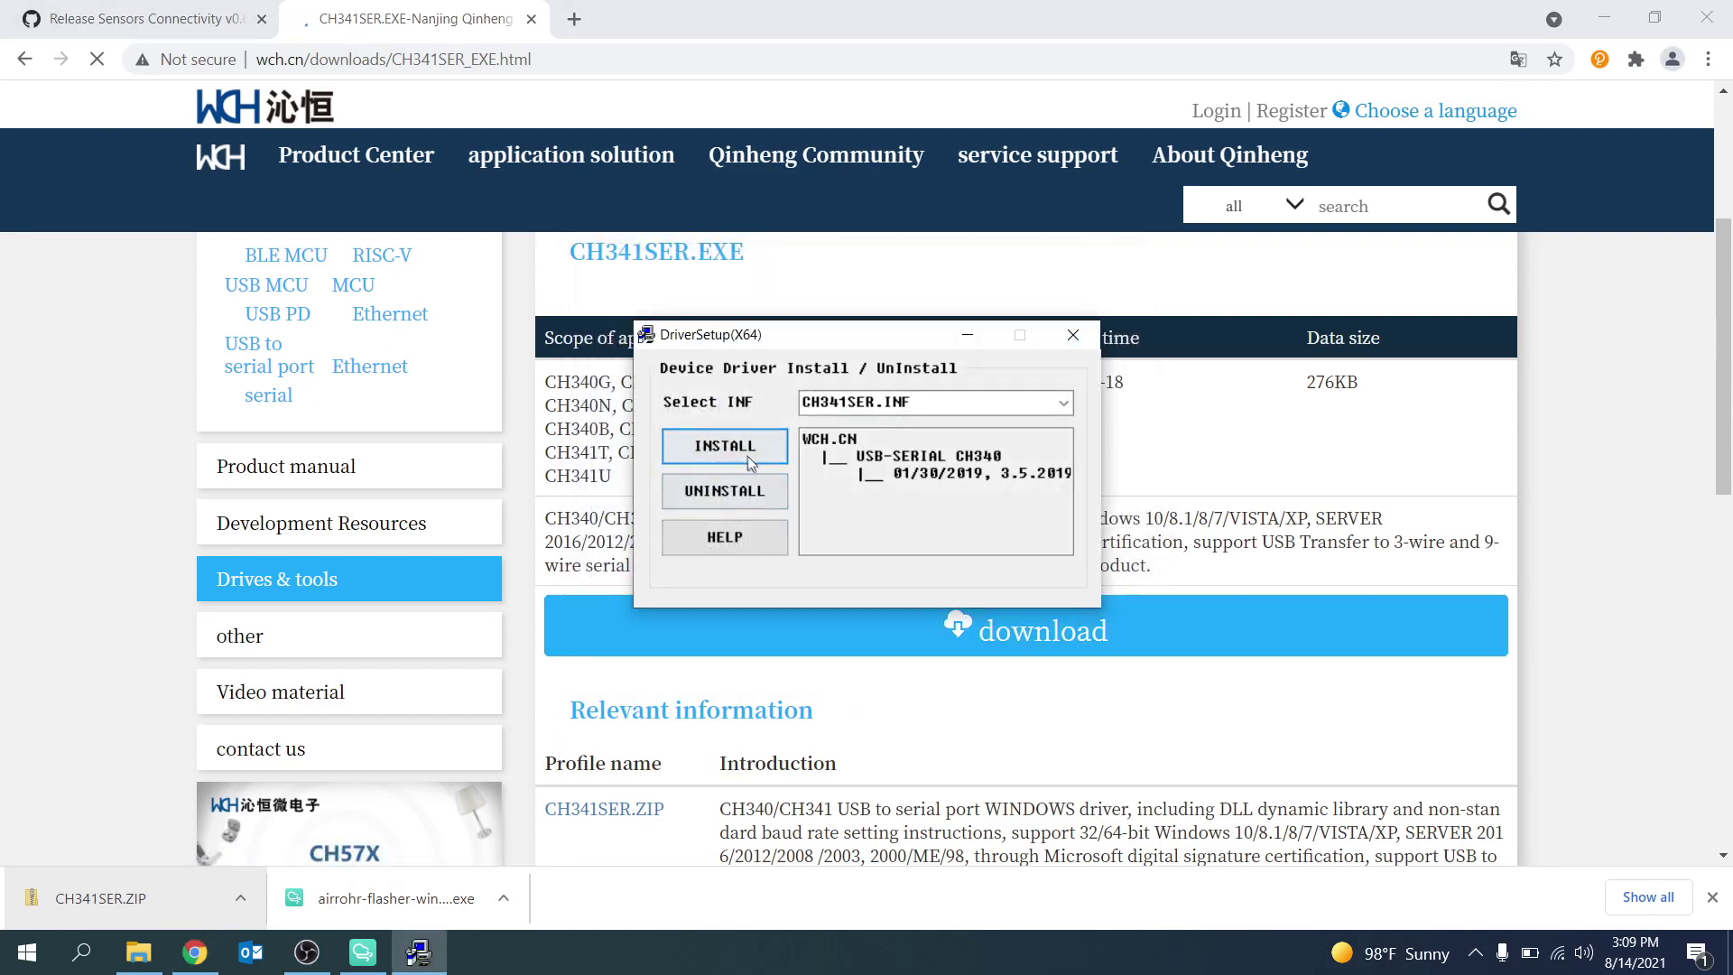
click(746, 451)
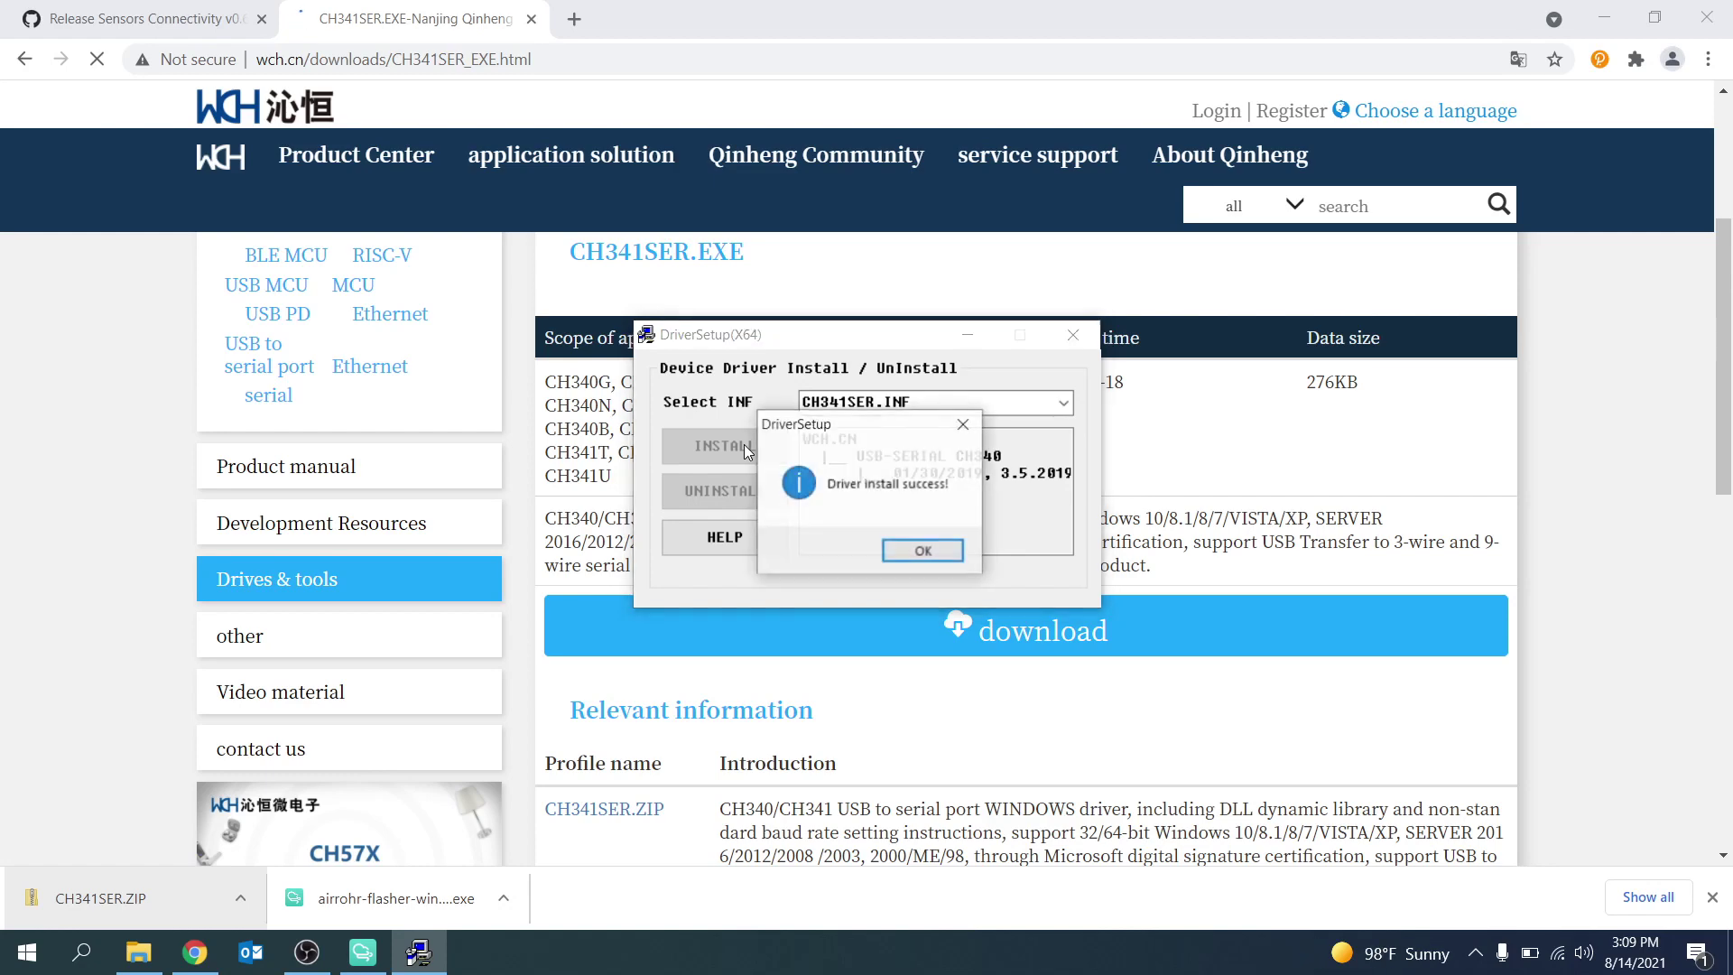
click(907, 544)
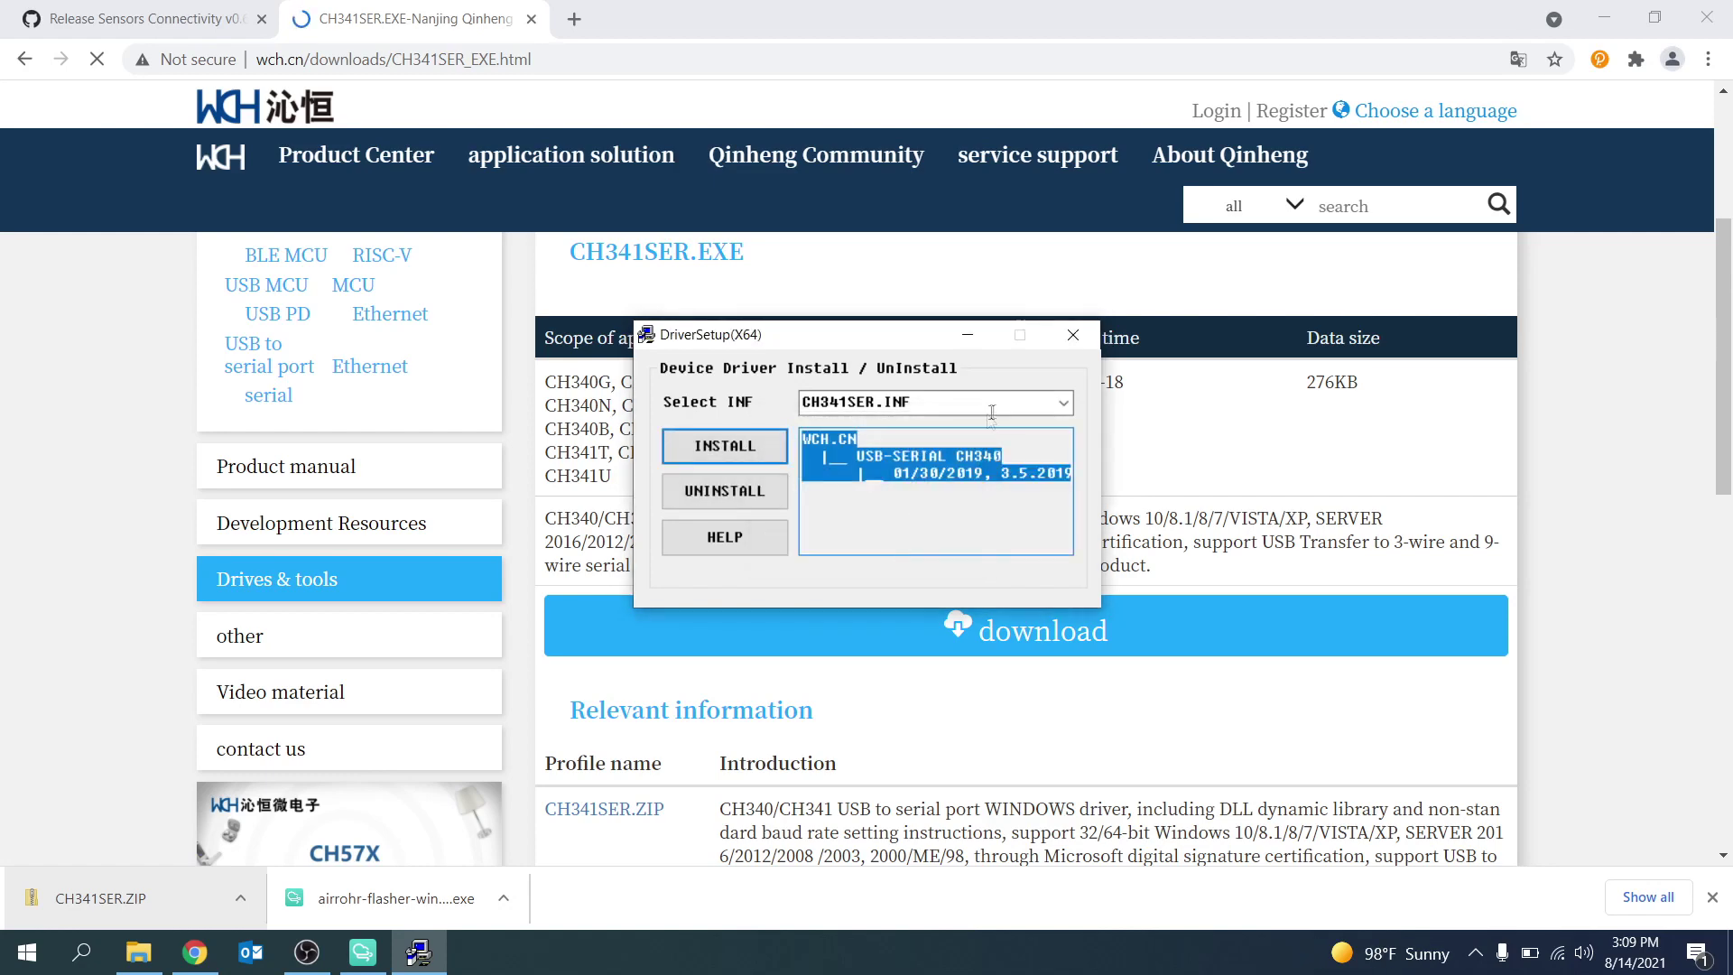
click(1070, 338)
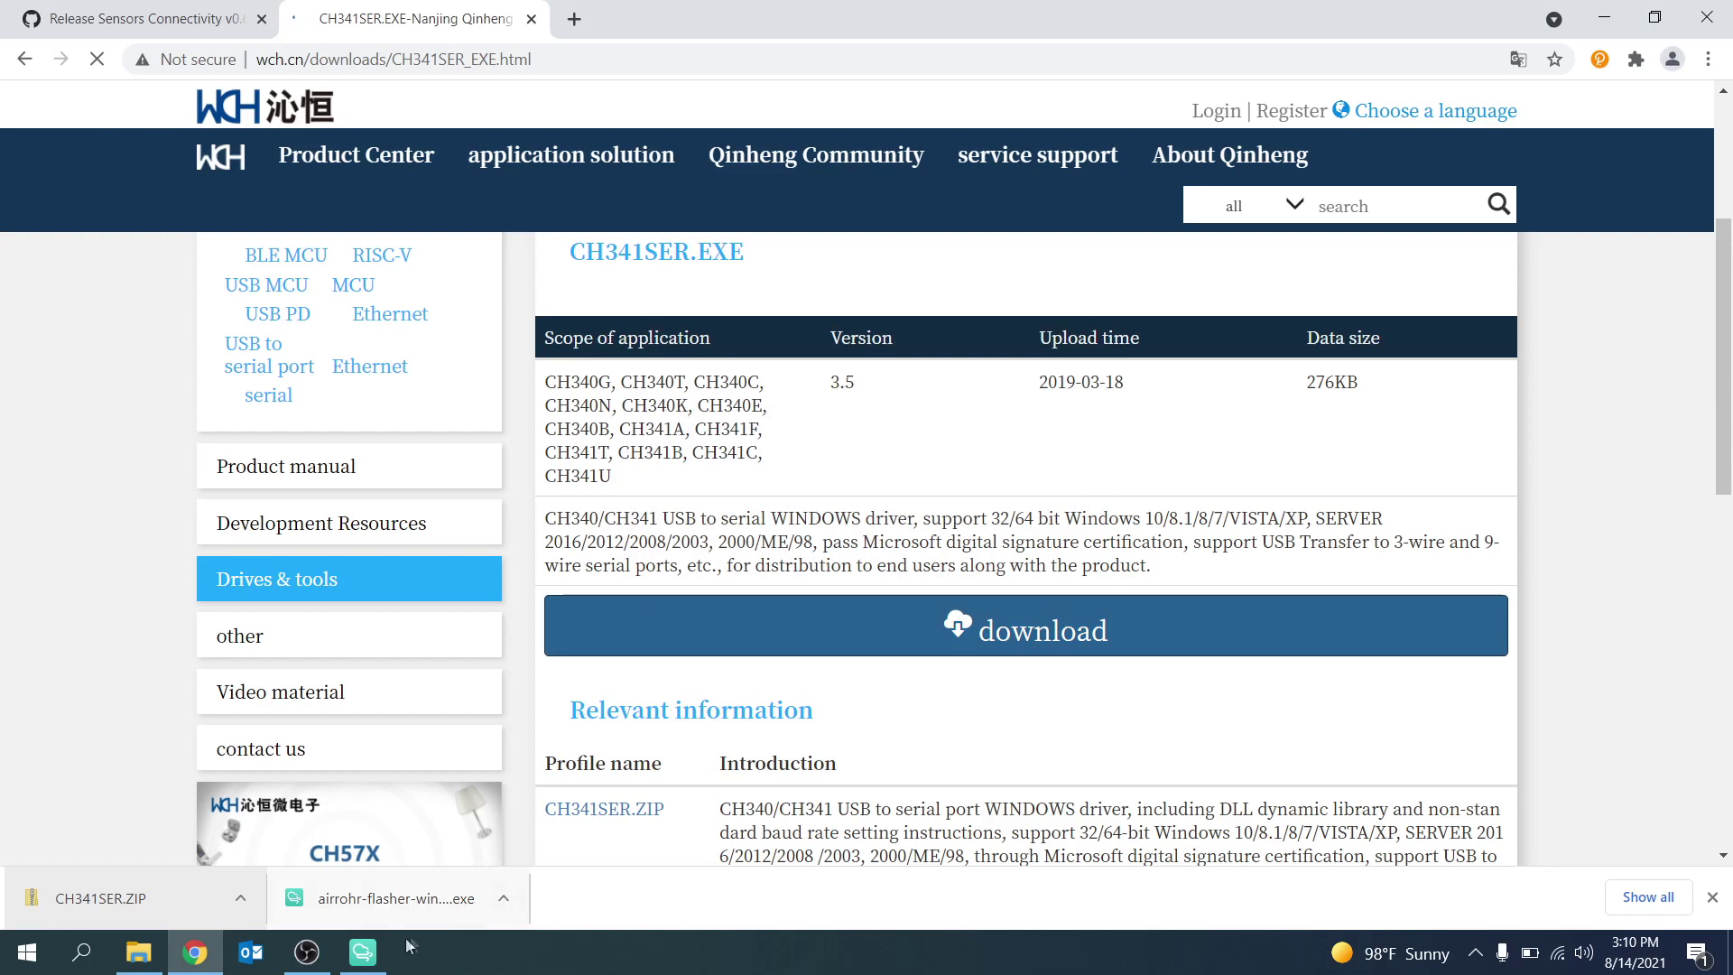
Return to Airrohr Flasher, confirm the board on COM3 and keep firmware_en as the firmware version
click(362, 951)
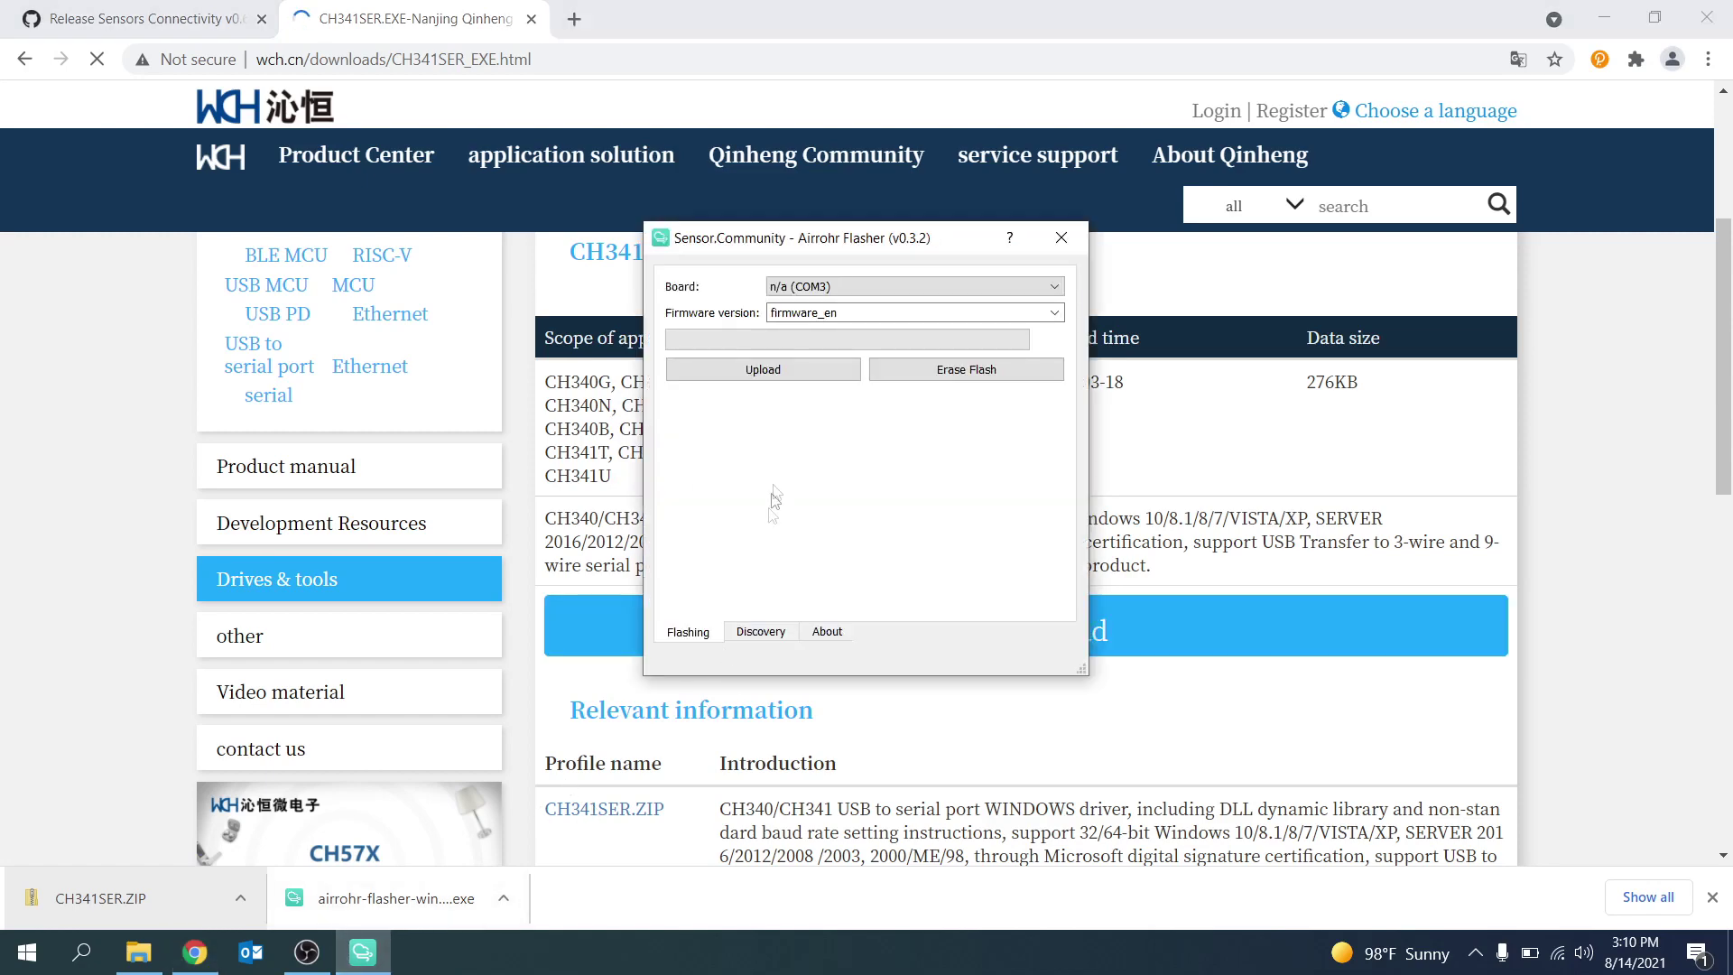
click(799, 287)
click(799, 287)
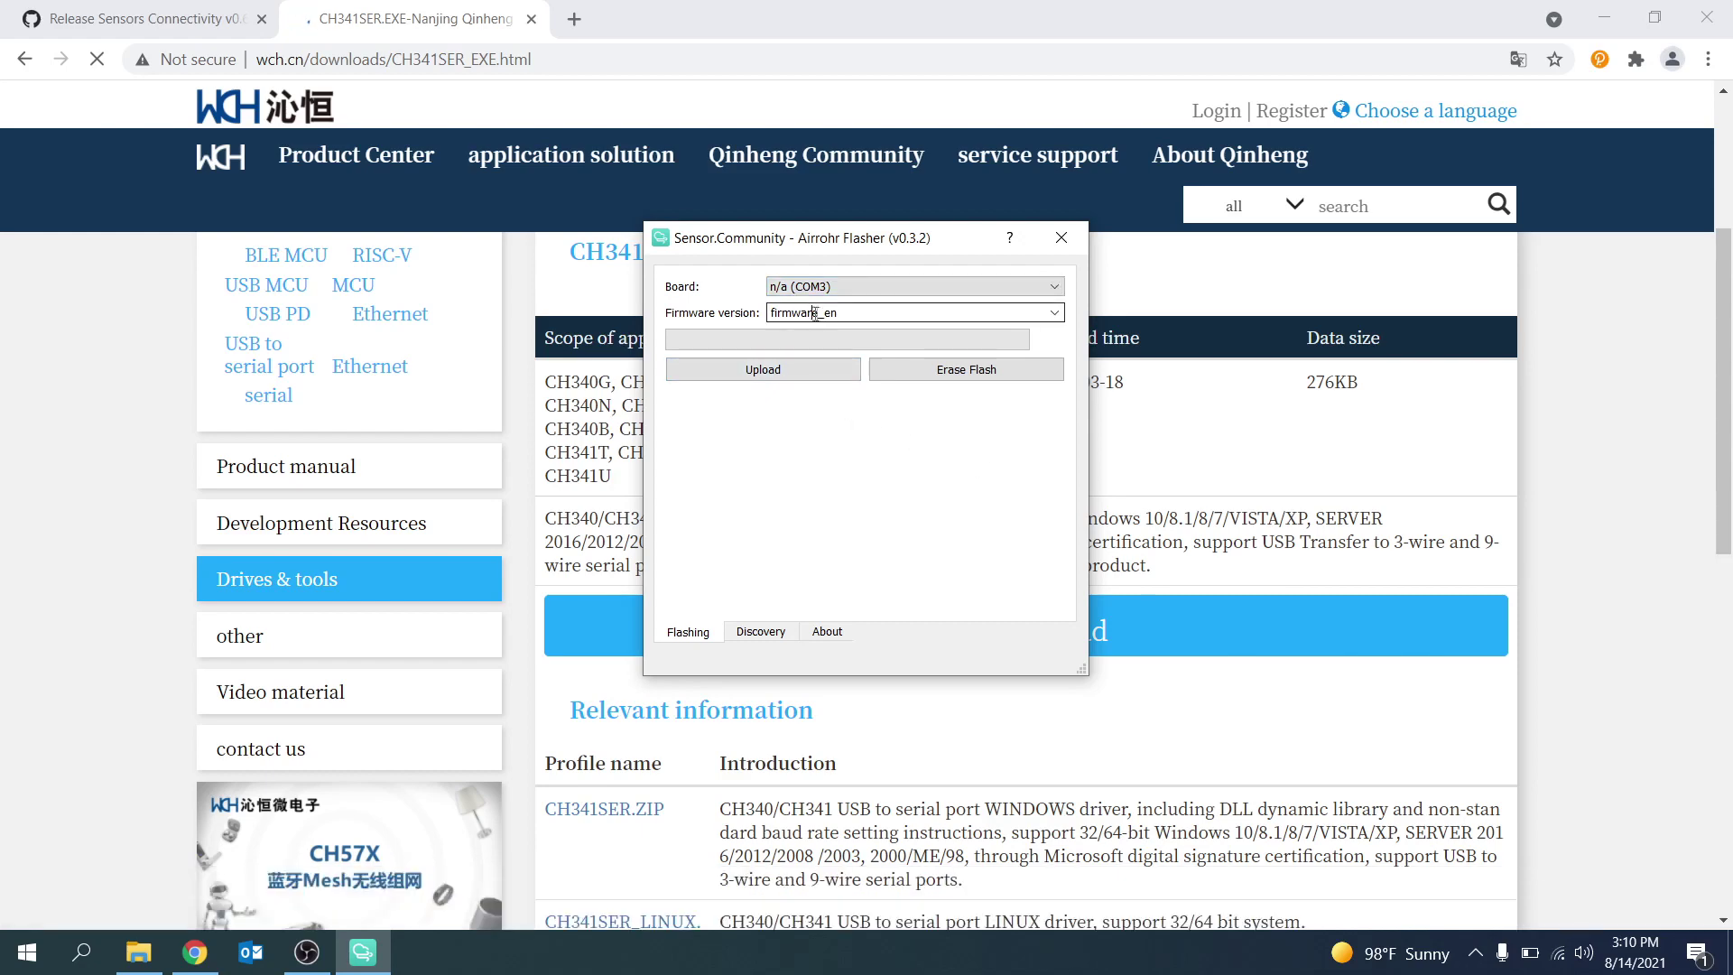
click(1053, 312)
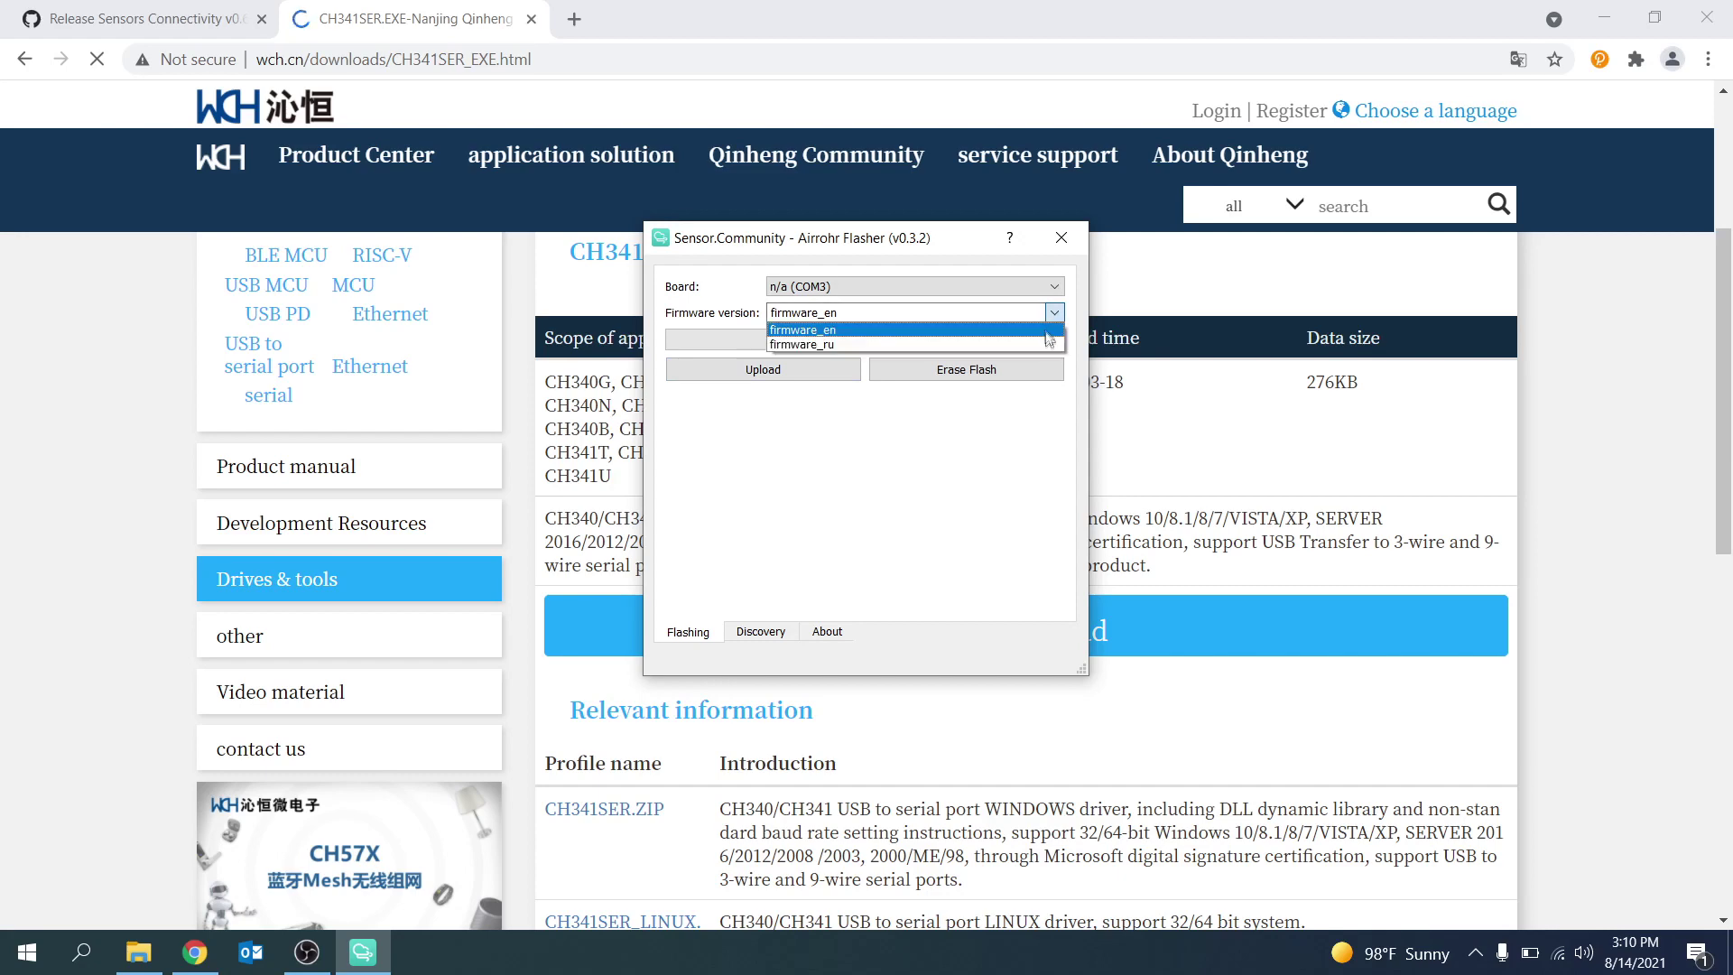
click(853, 377)
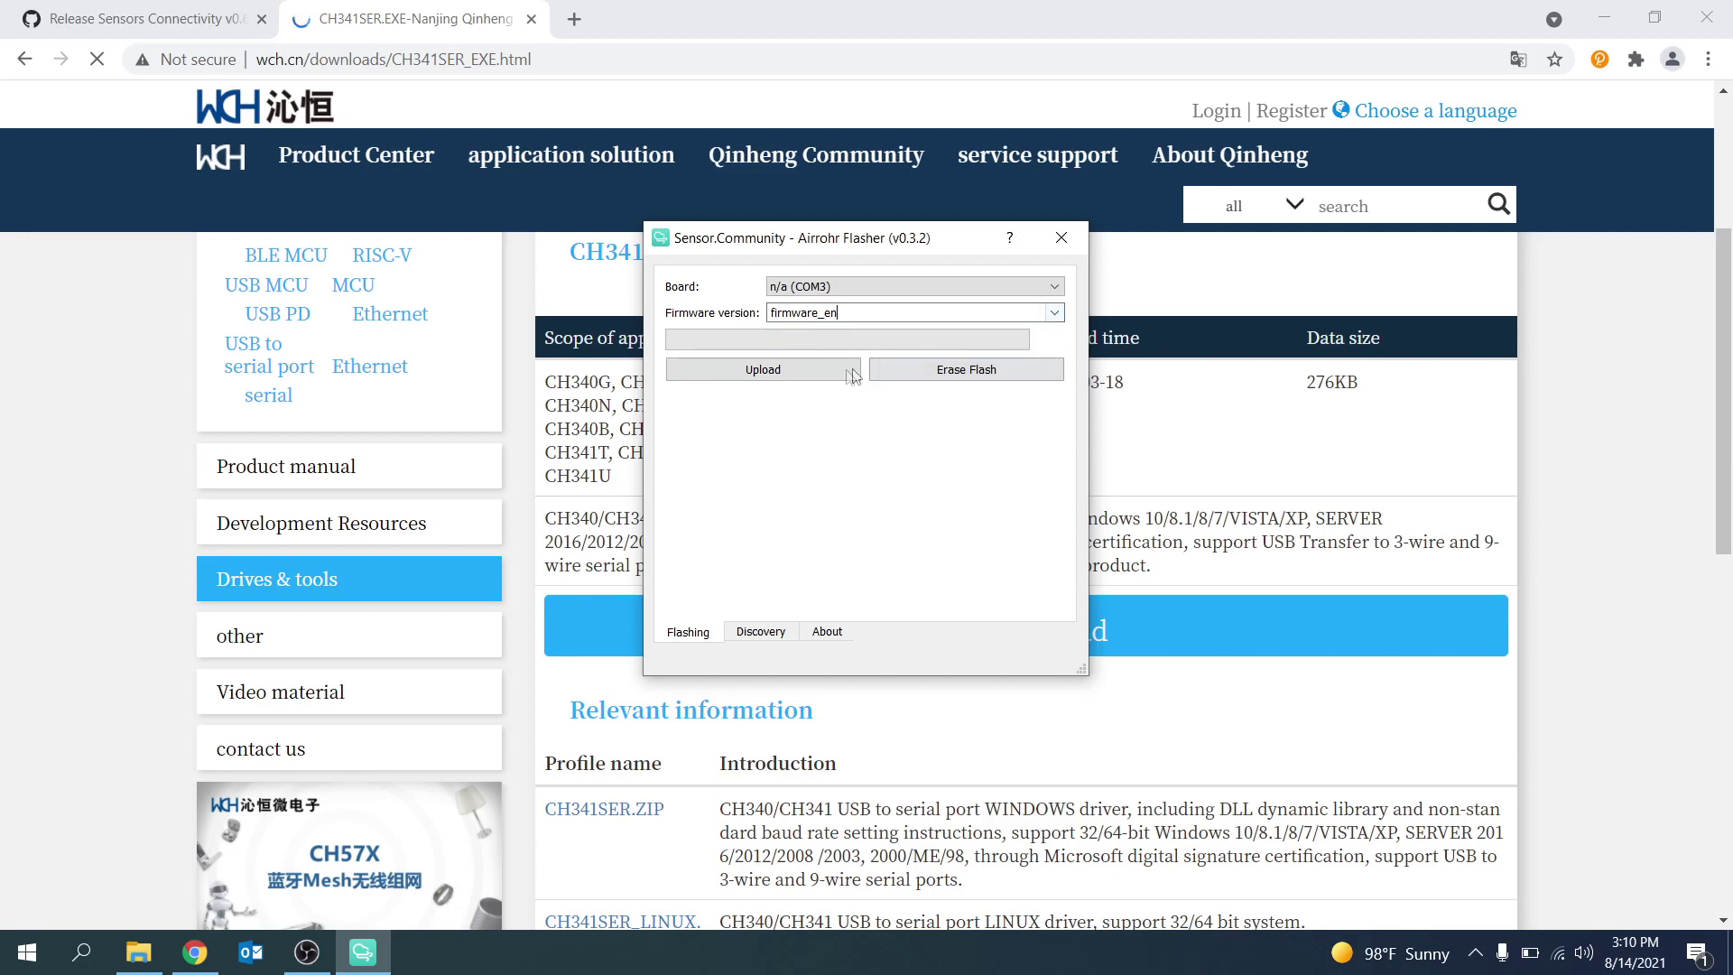
Upload firmware_en to the COM3 board and let the flashing complete
click(798, 384)
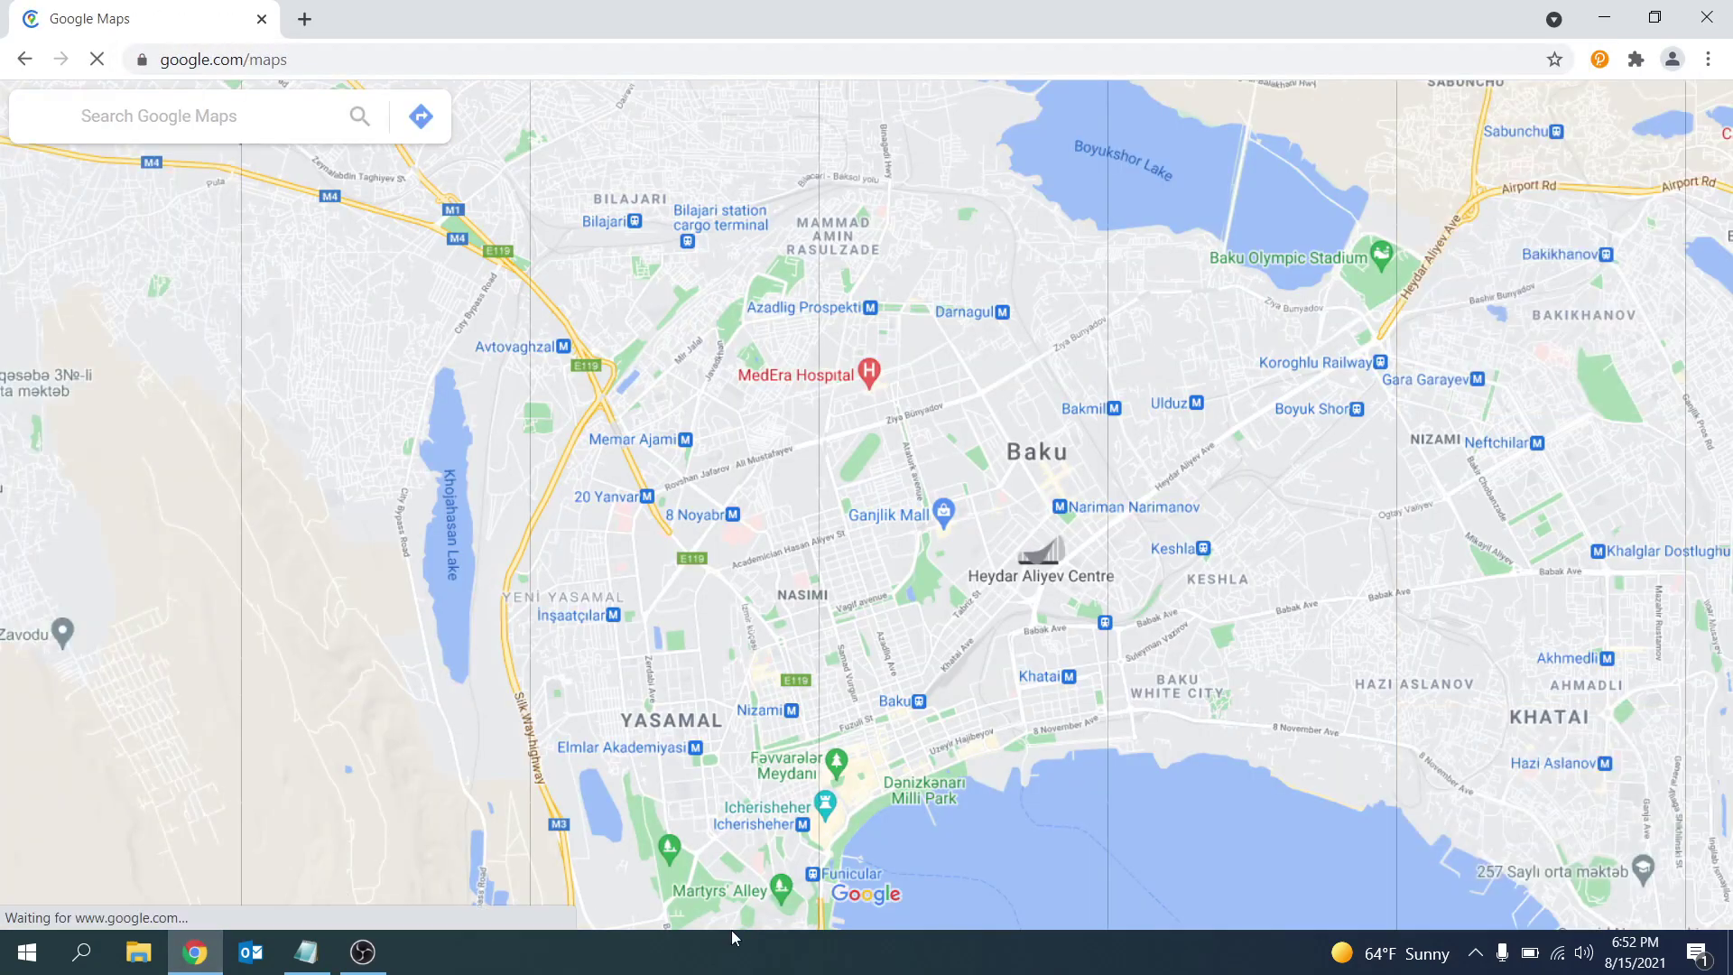
Paste the Baku spot's coordinates 40.372501964707986, 49.837121006071044 from Google Maps into Notepad
scroll(808, 812, up, 2)
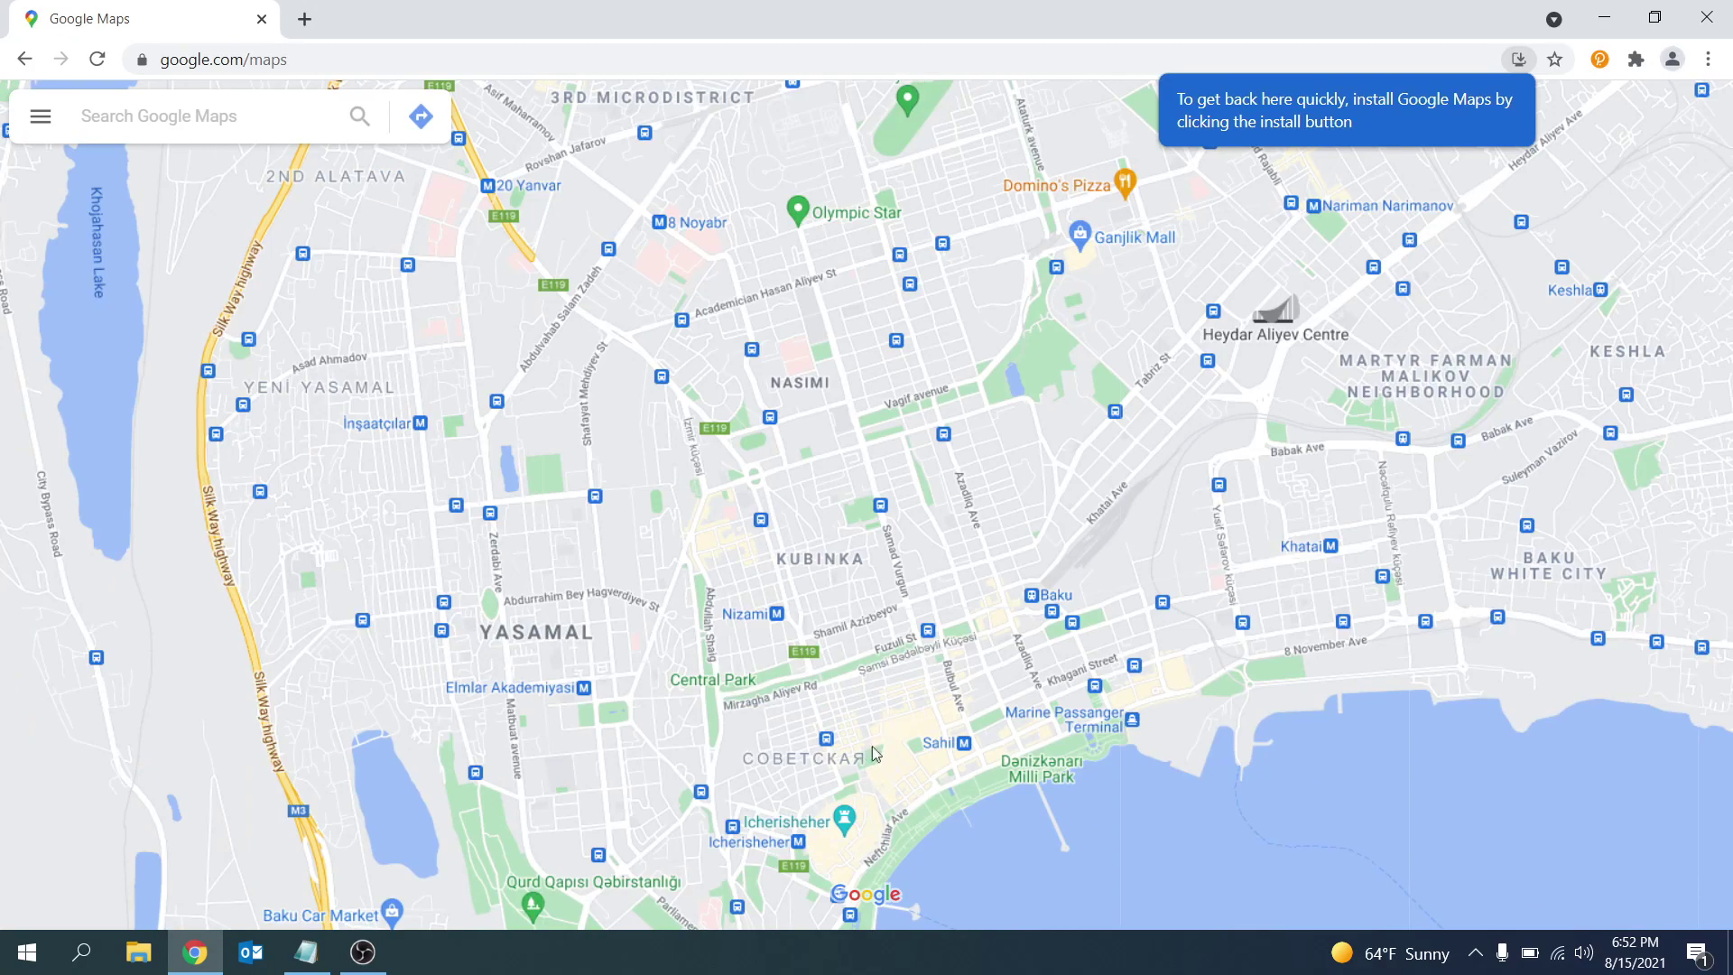
scroll(873, 754, up, 2)
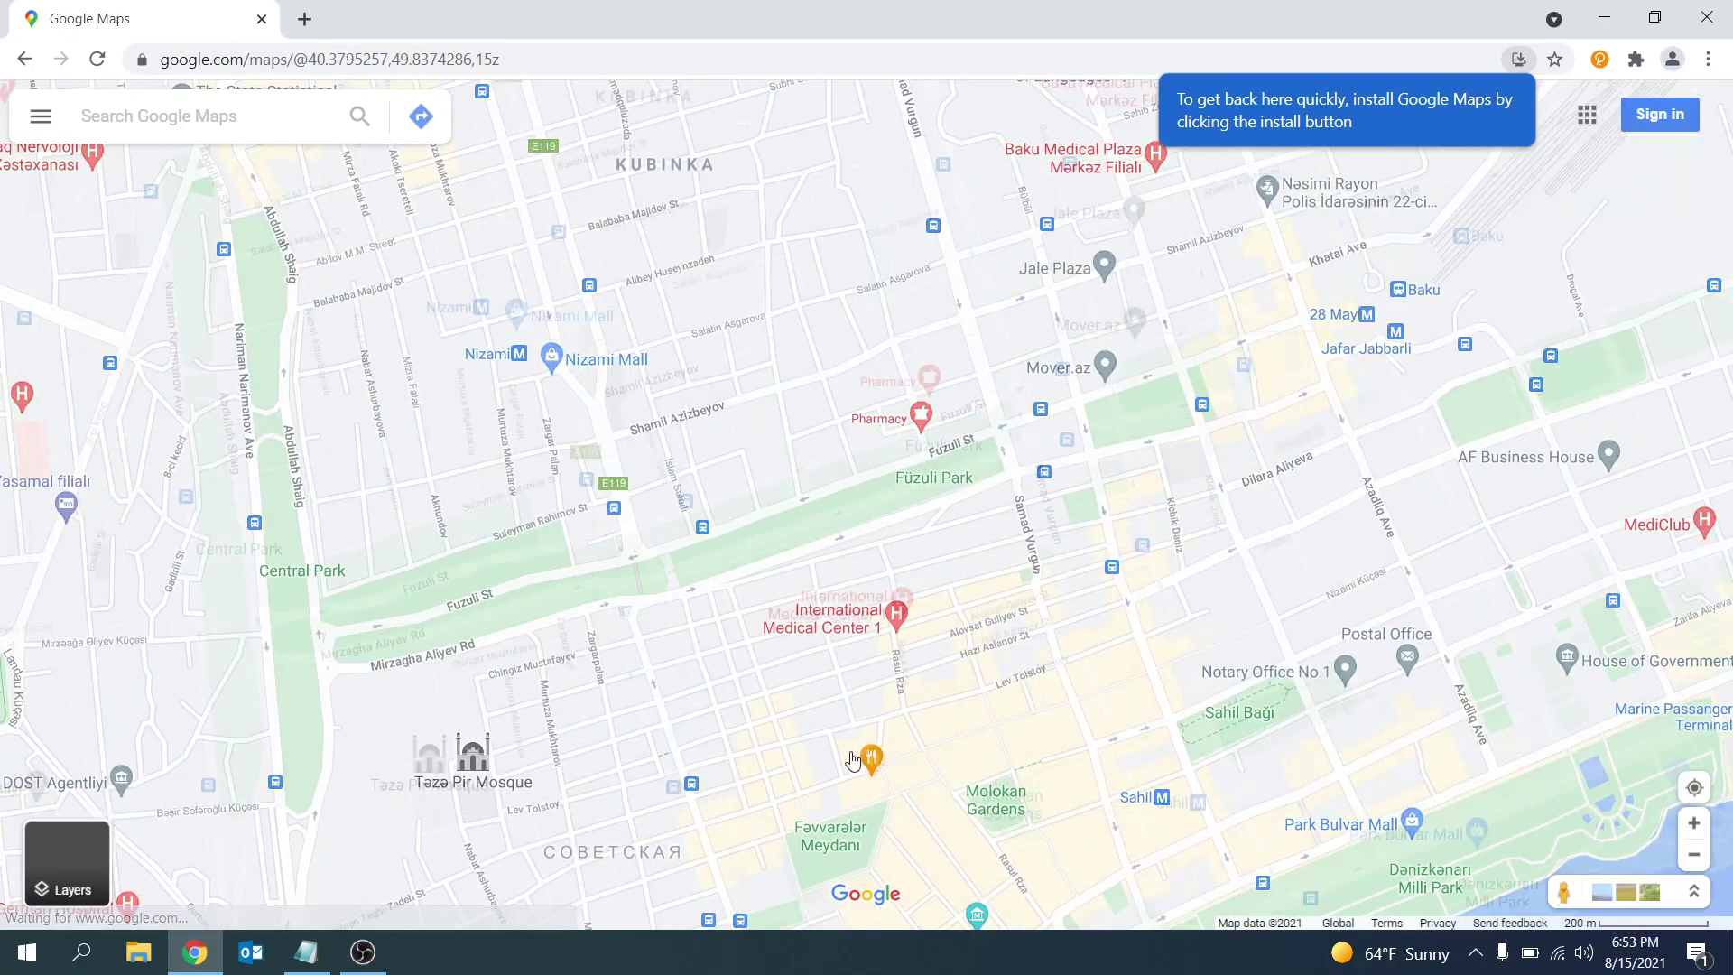
scroll(853, 758, up, 5)
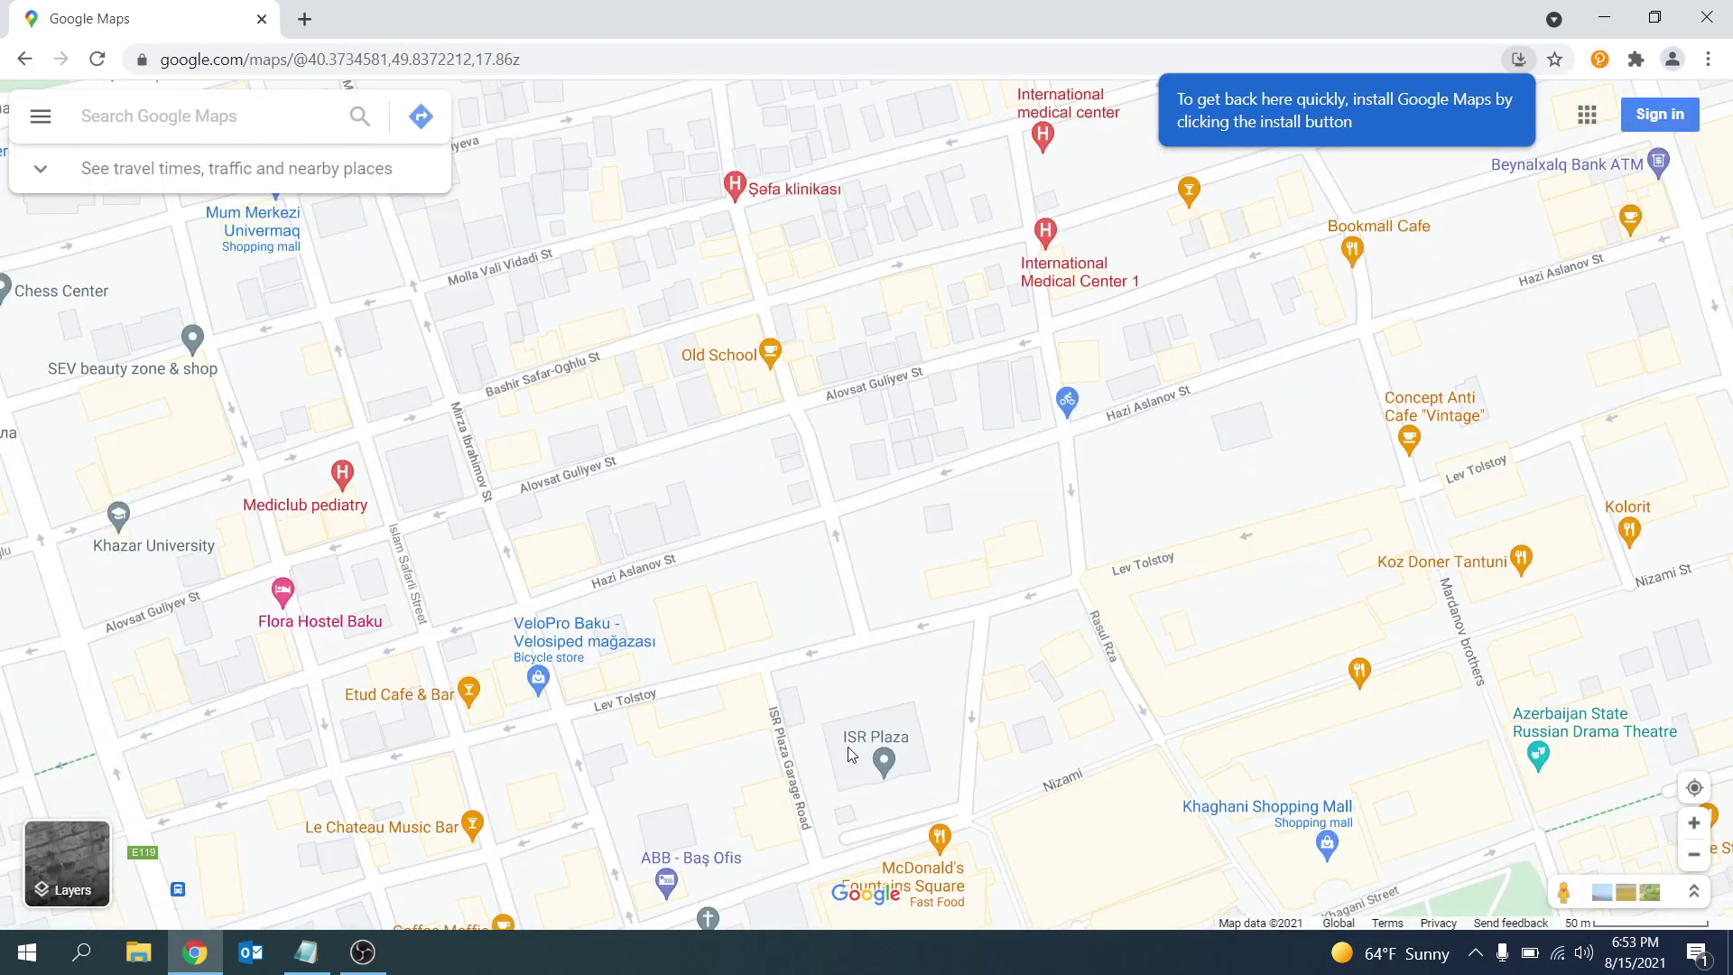
right_click(848, 746)
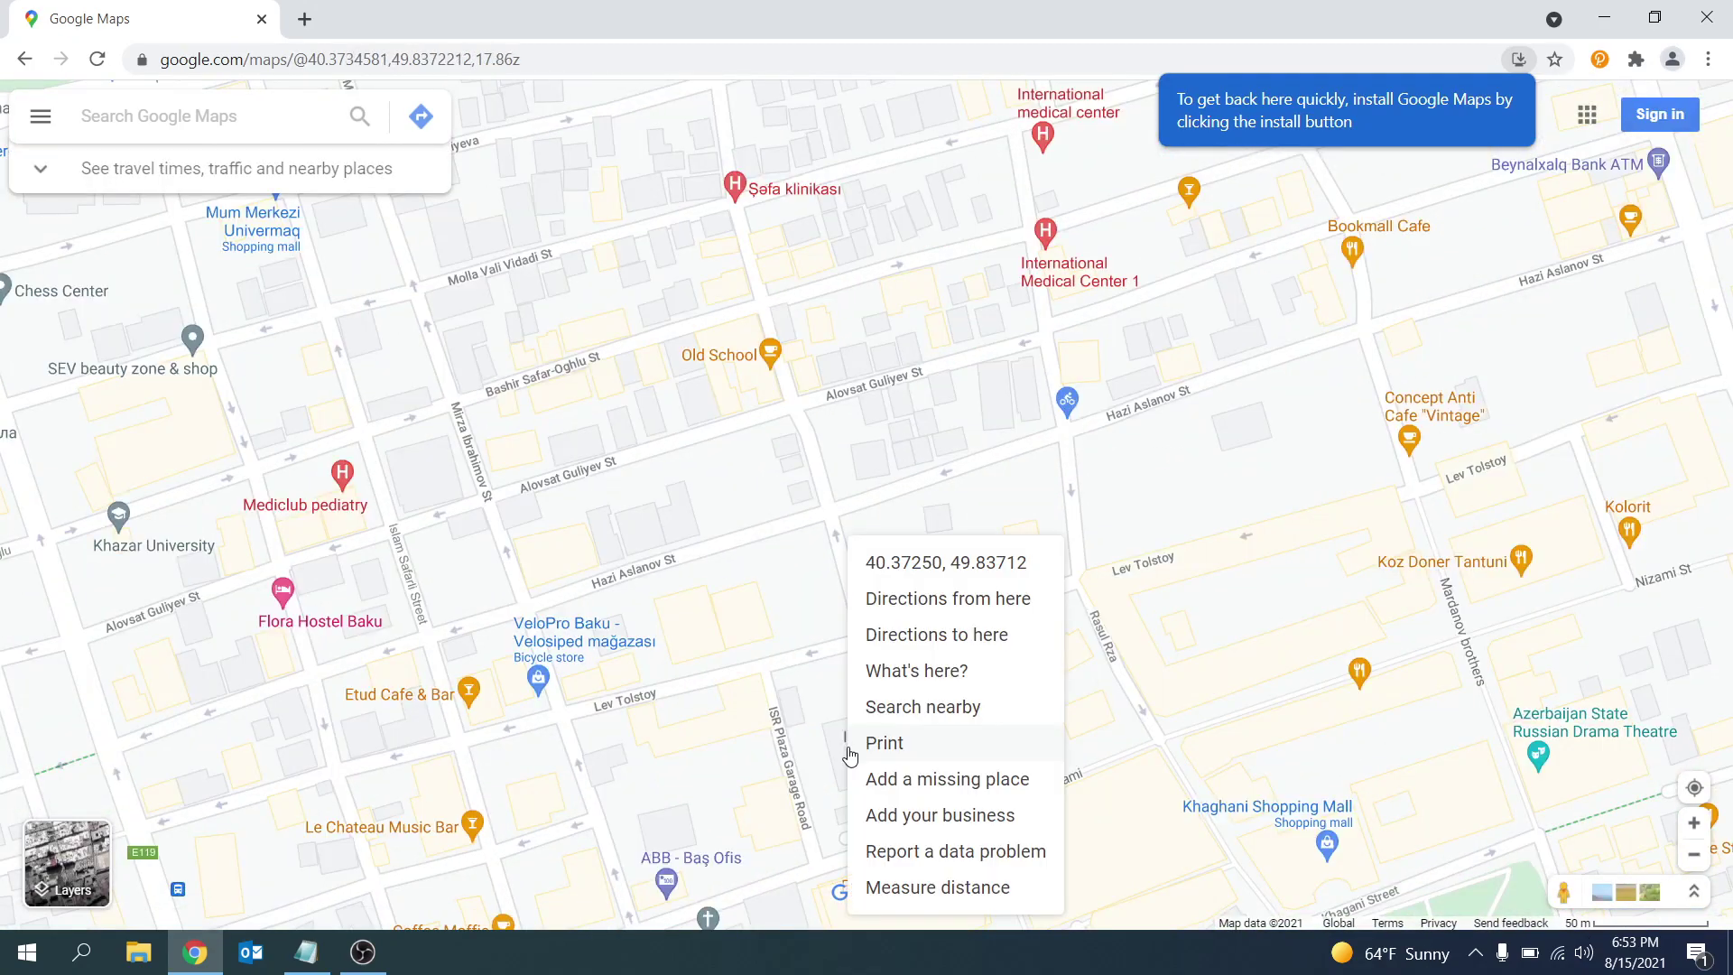
click(911, 562)
click(306, 952)
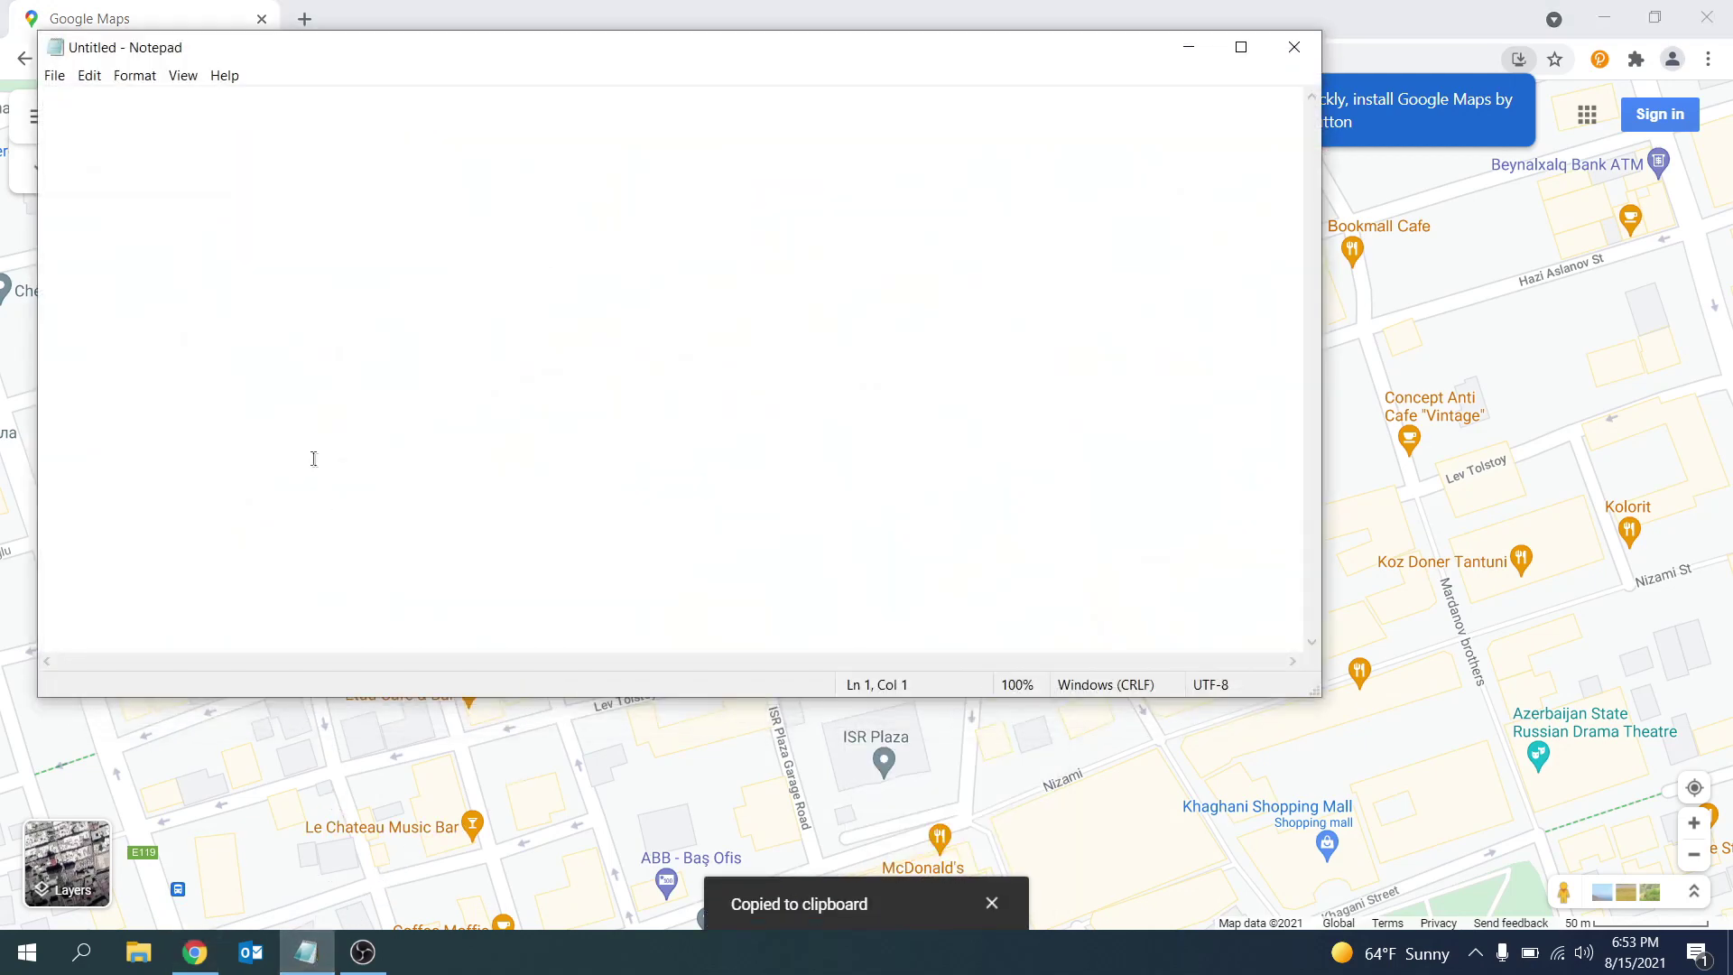
key(ctrl+v)
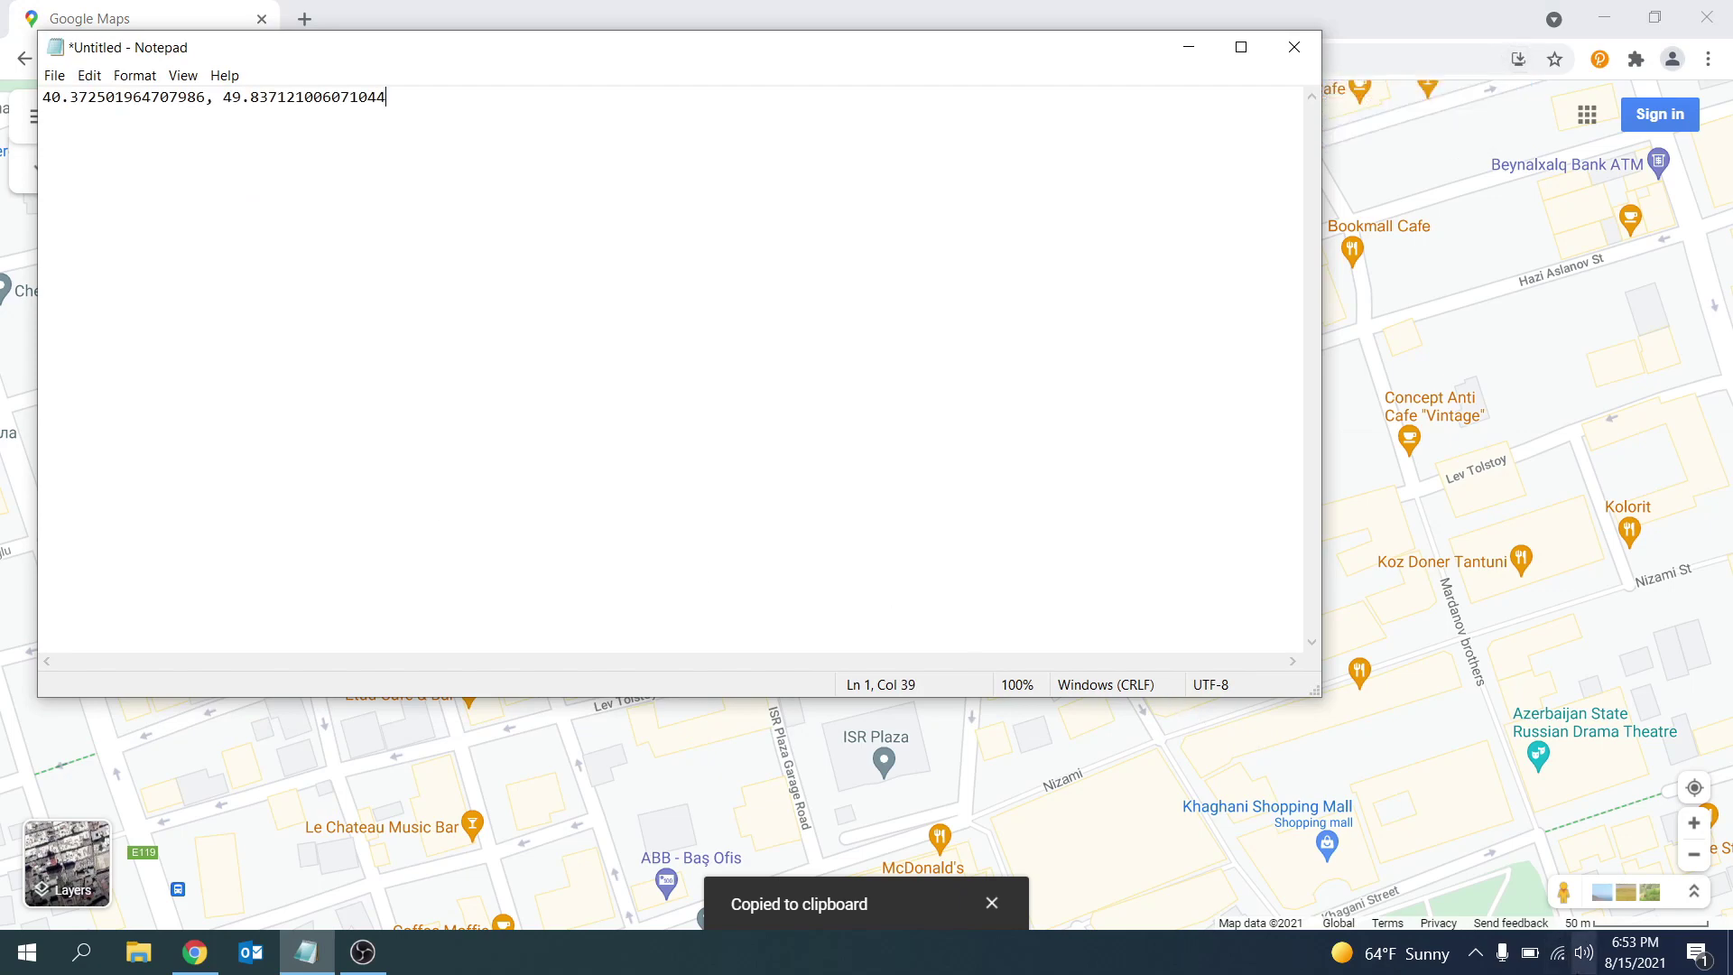
click(1559, 965)
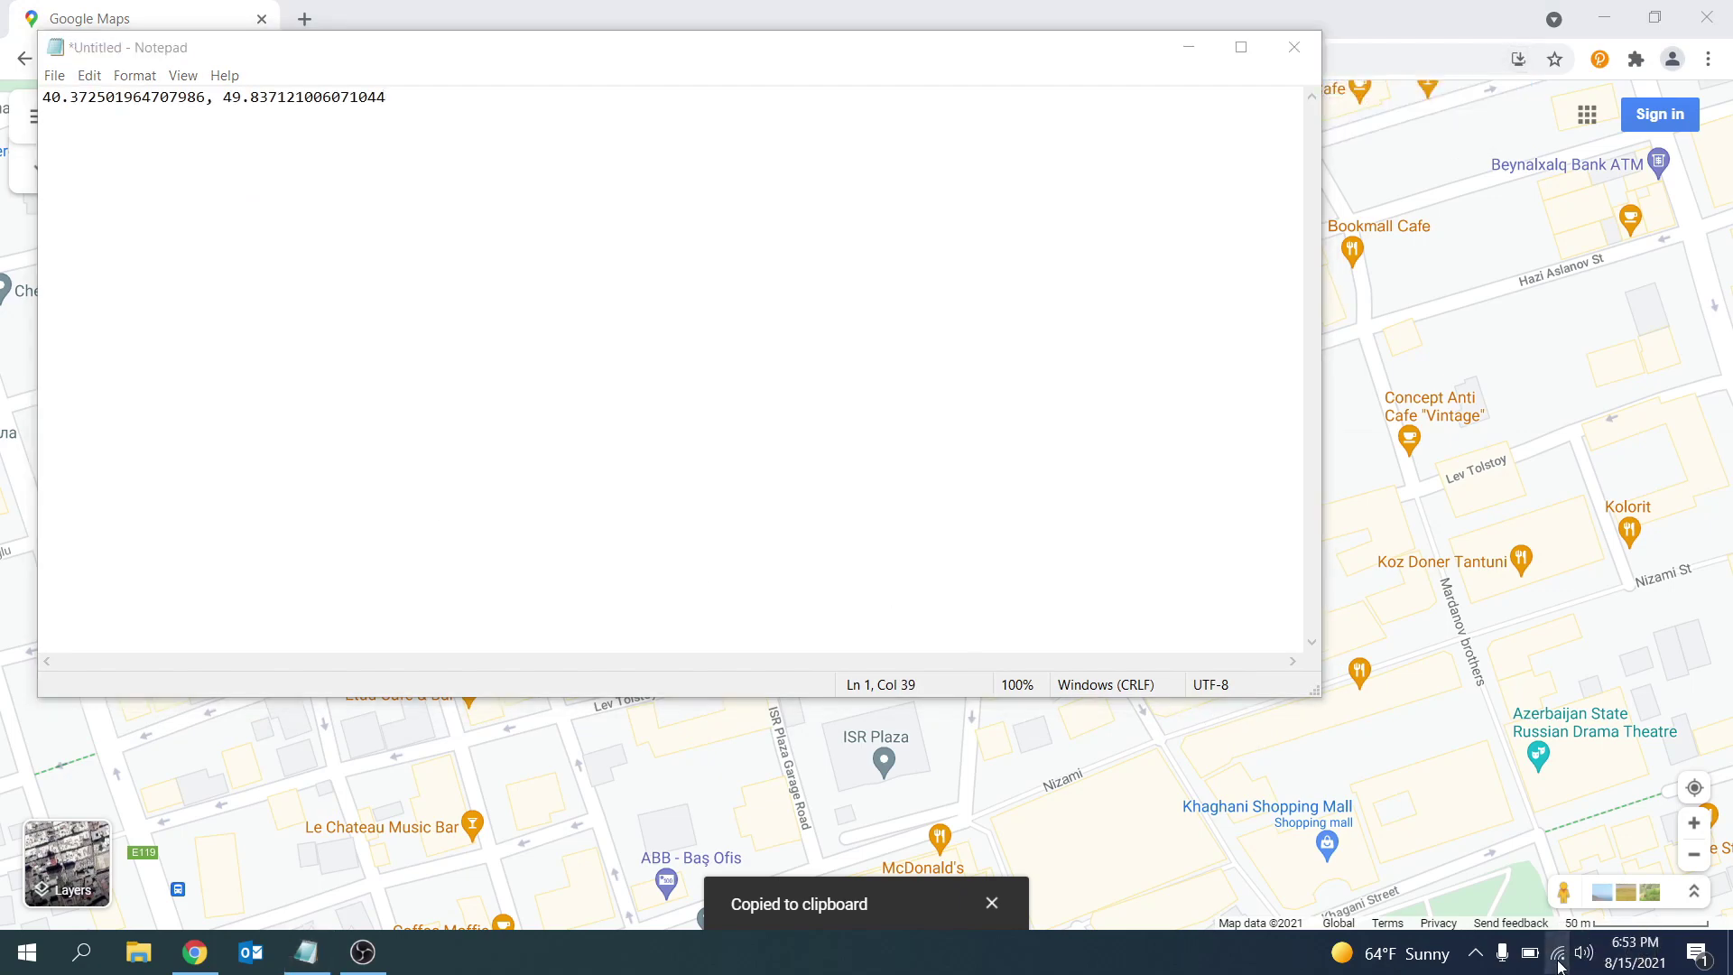
Connect to the sensor's open airRohr-5548796 Wi-Fi network
click(1542, 561)
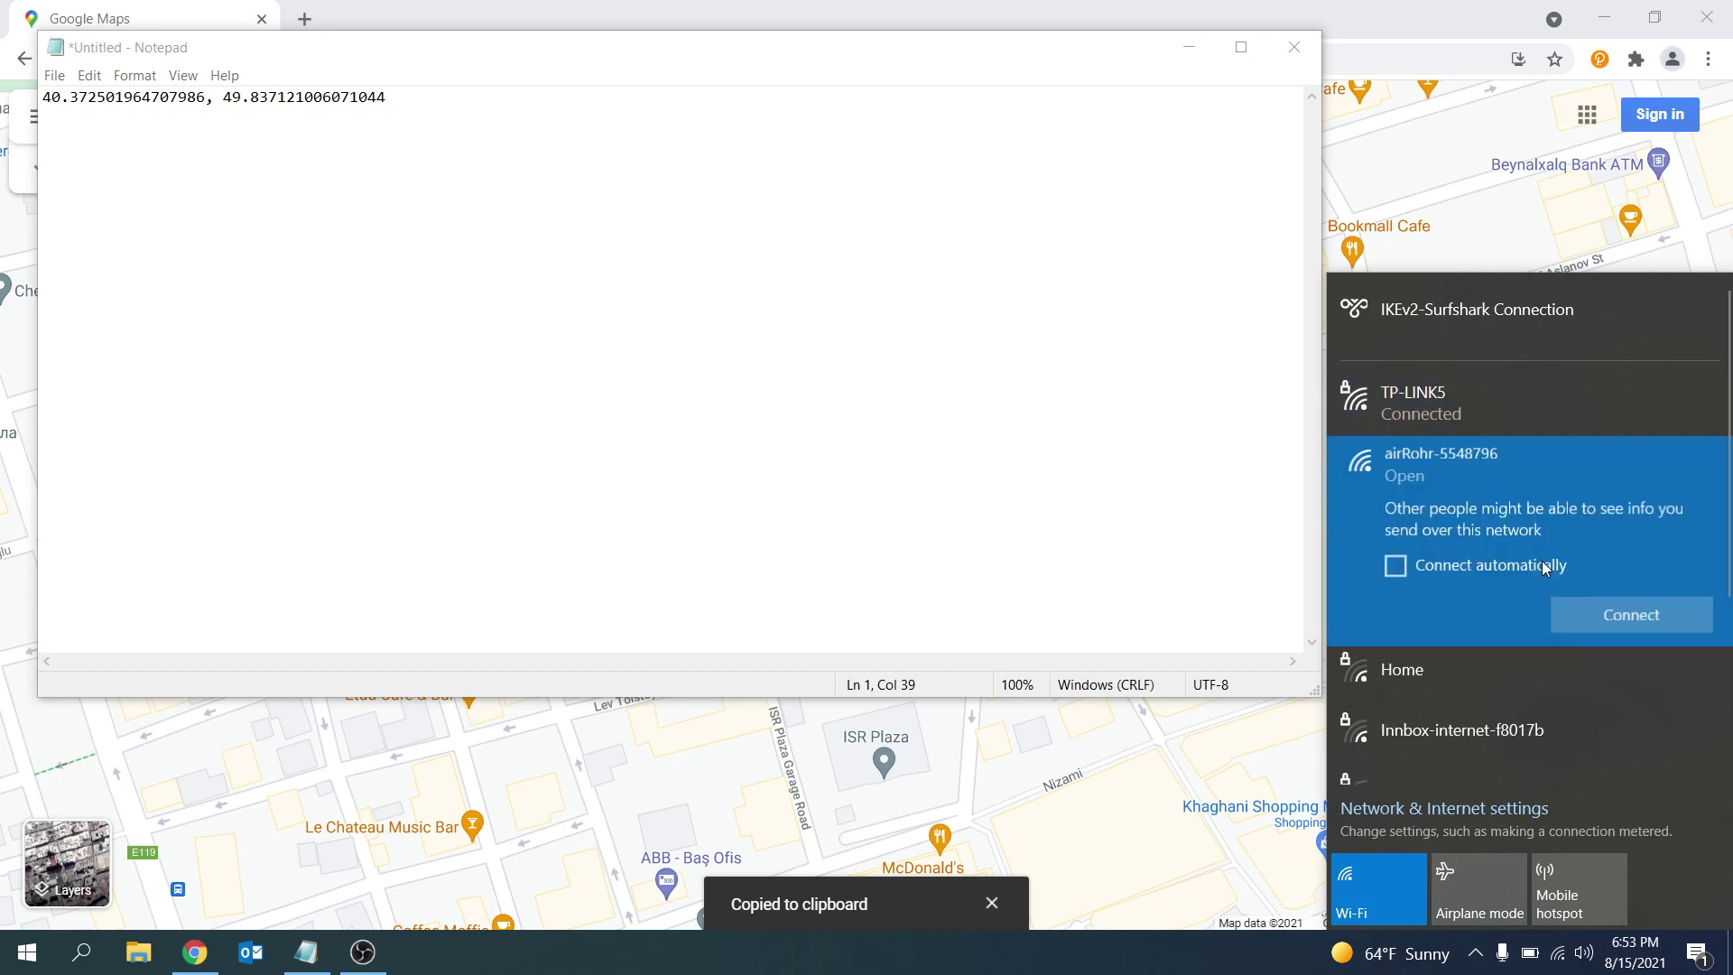
click(1617, 610)
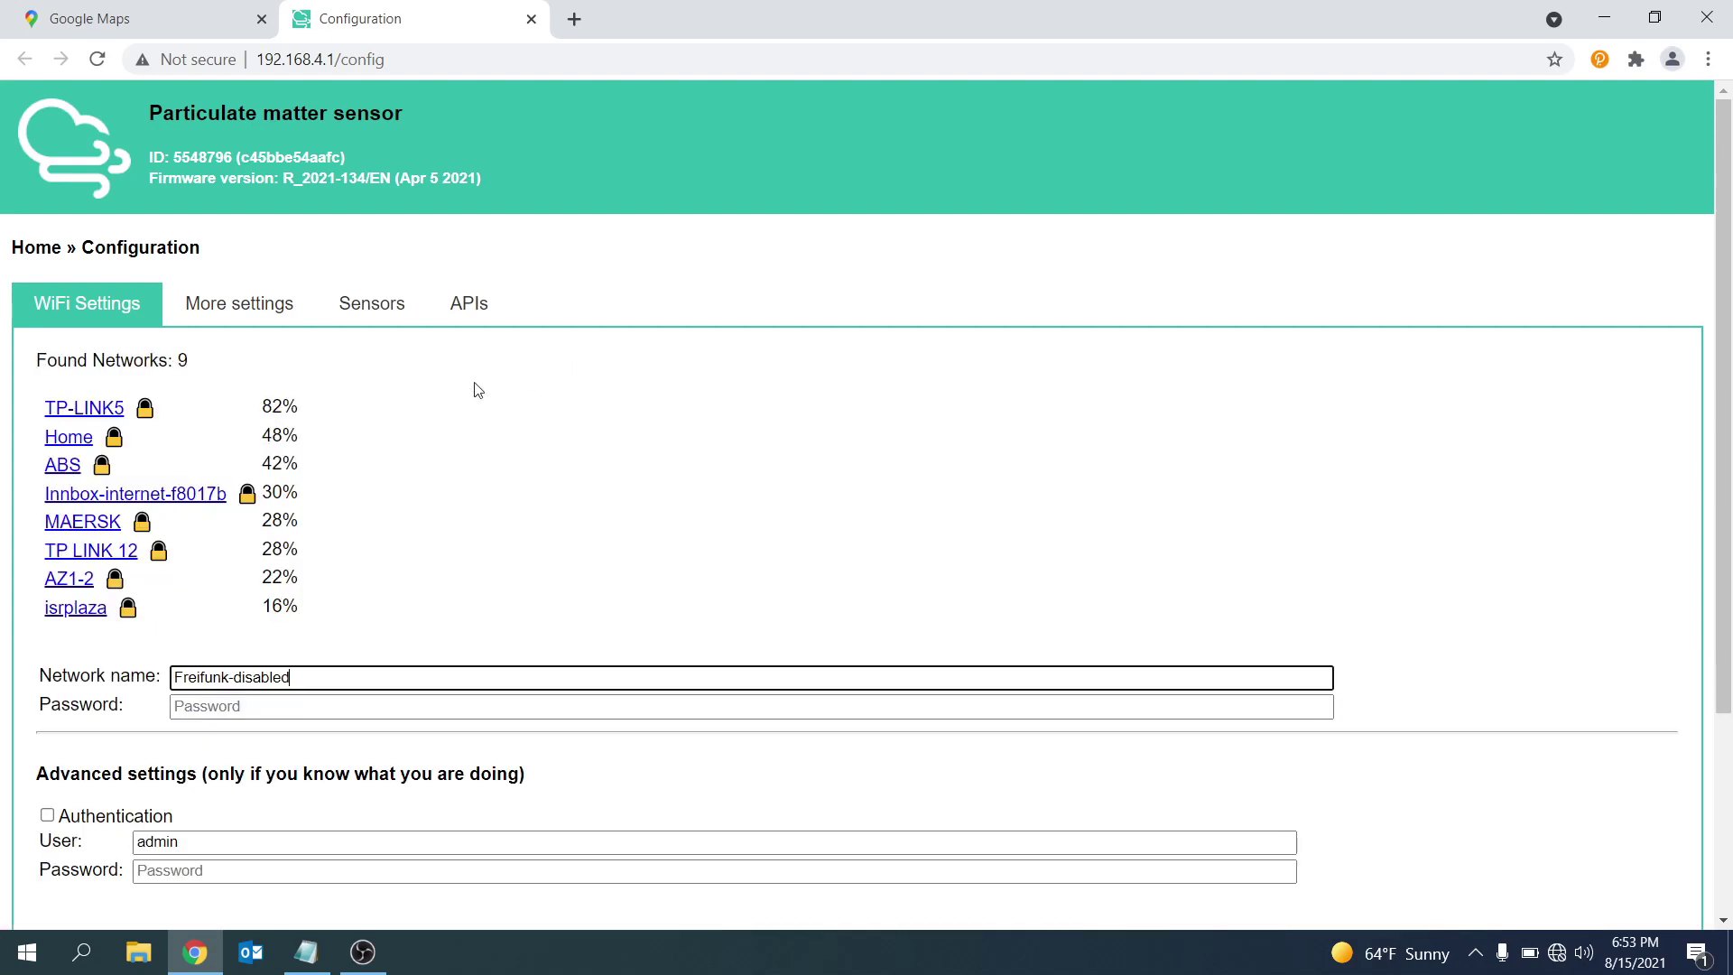
Select TP-LINK5 as the sensor's Wi-Fi network and enter the network password
click(90, 411)
text(•••••)
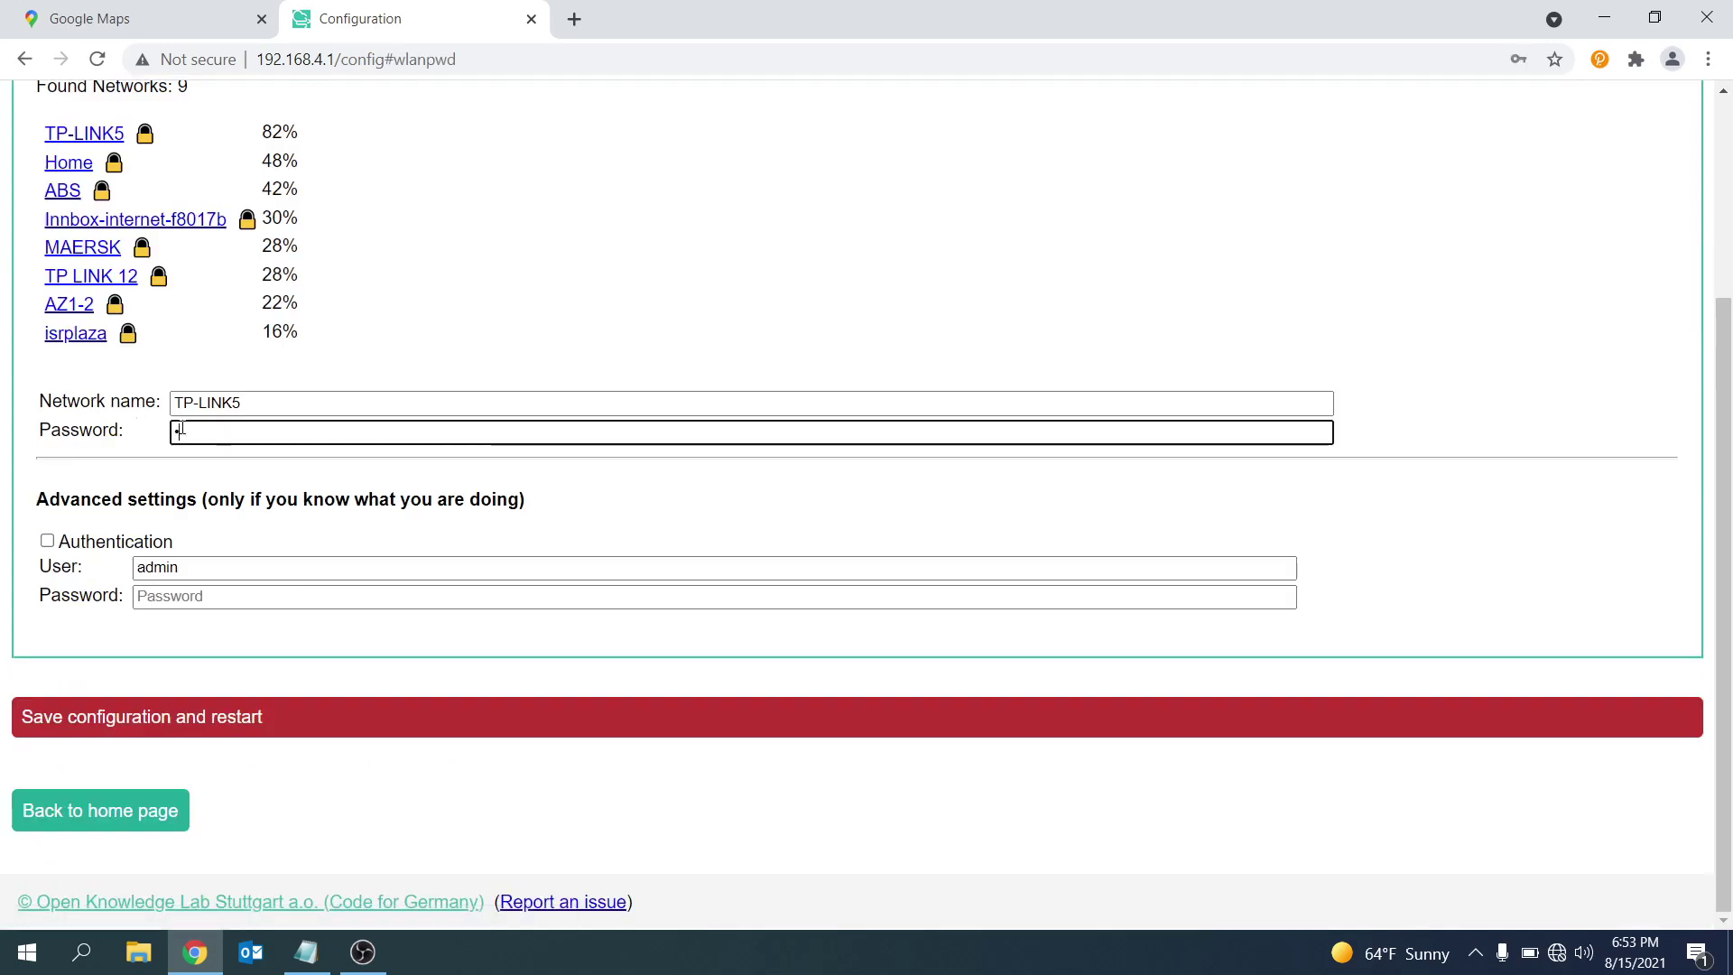
text(•••••)
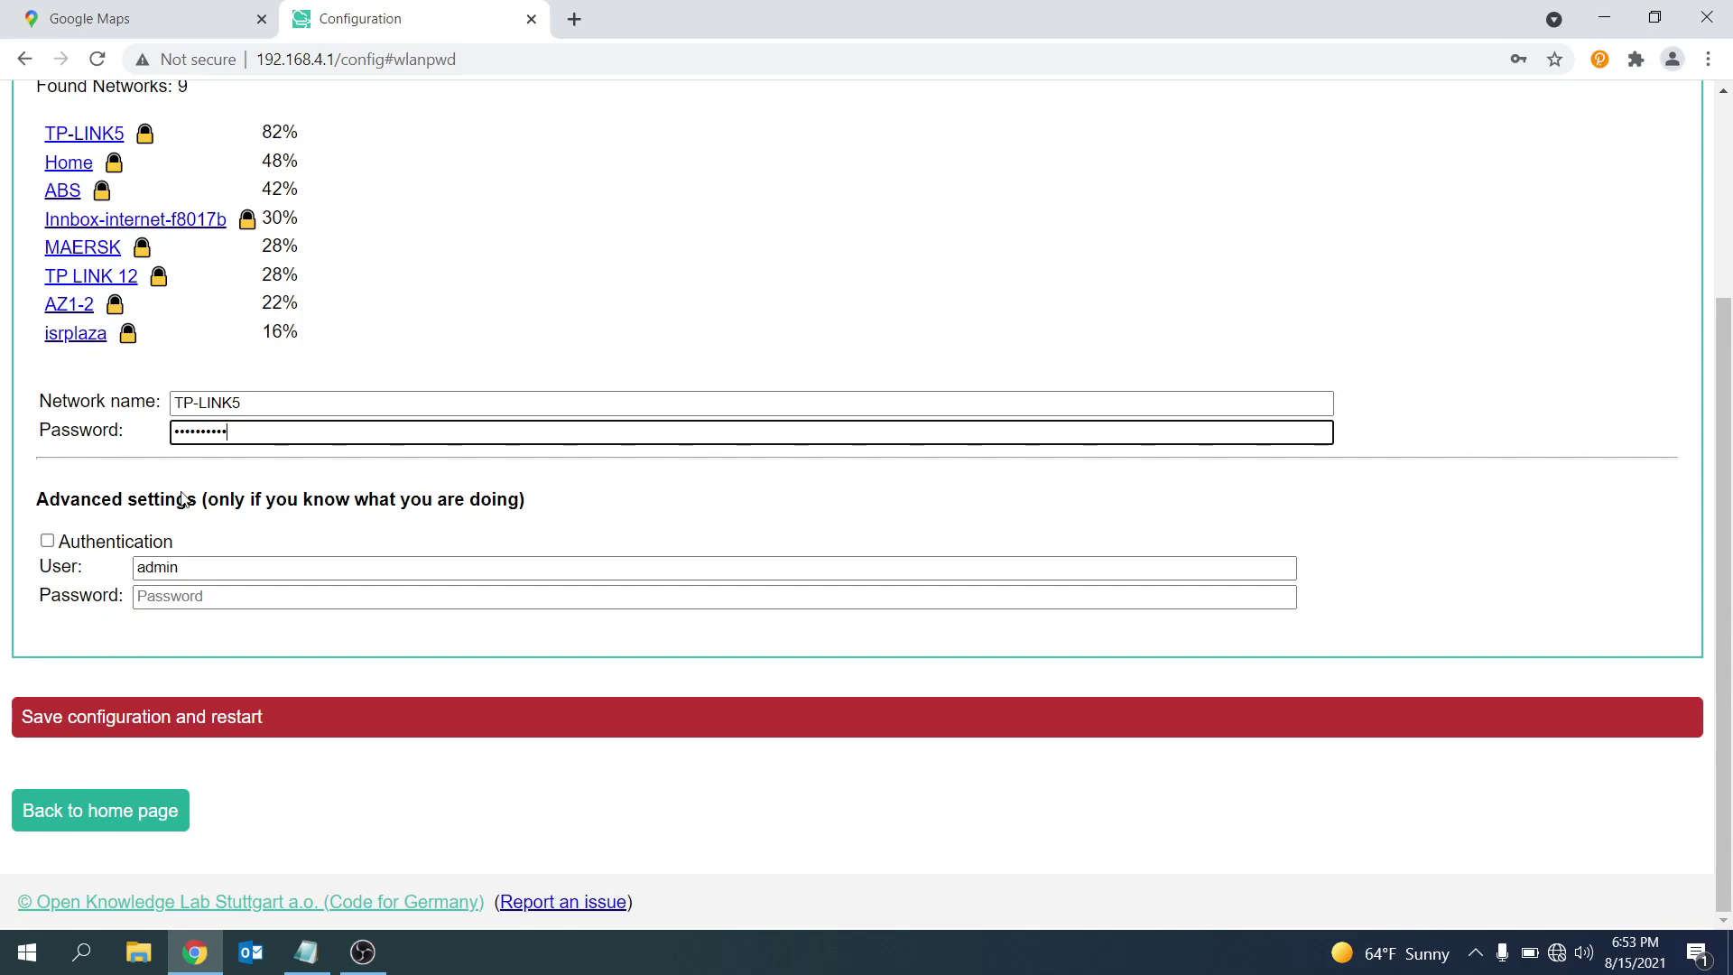
scroll(182, 500, up, 3)
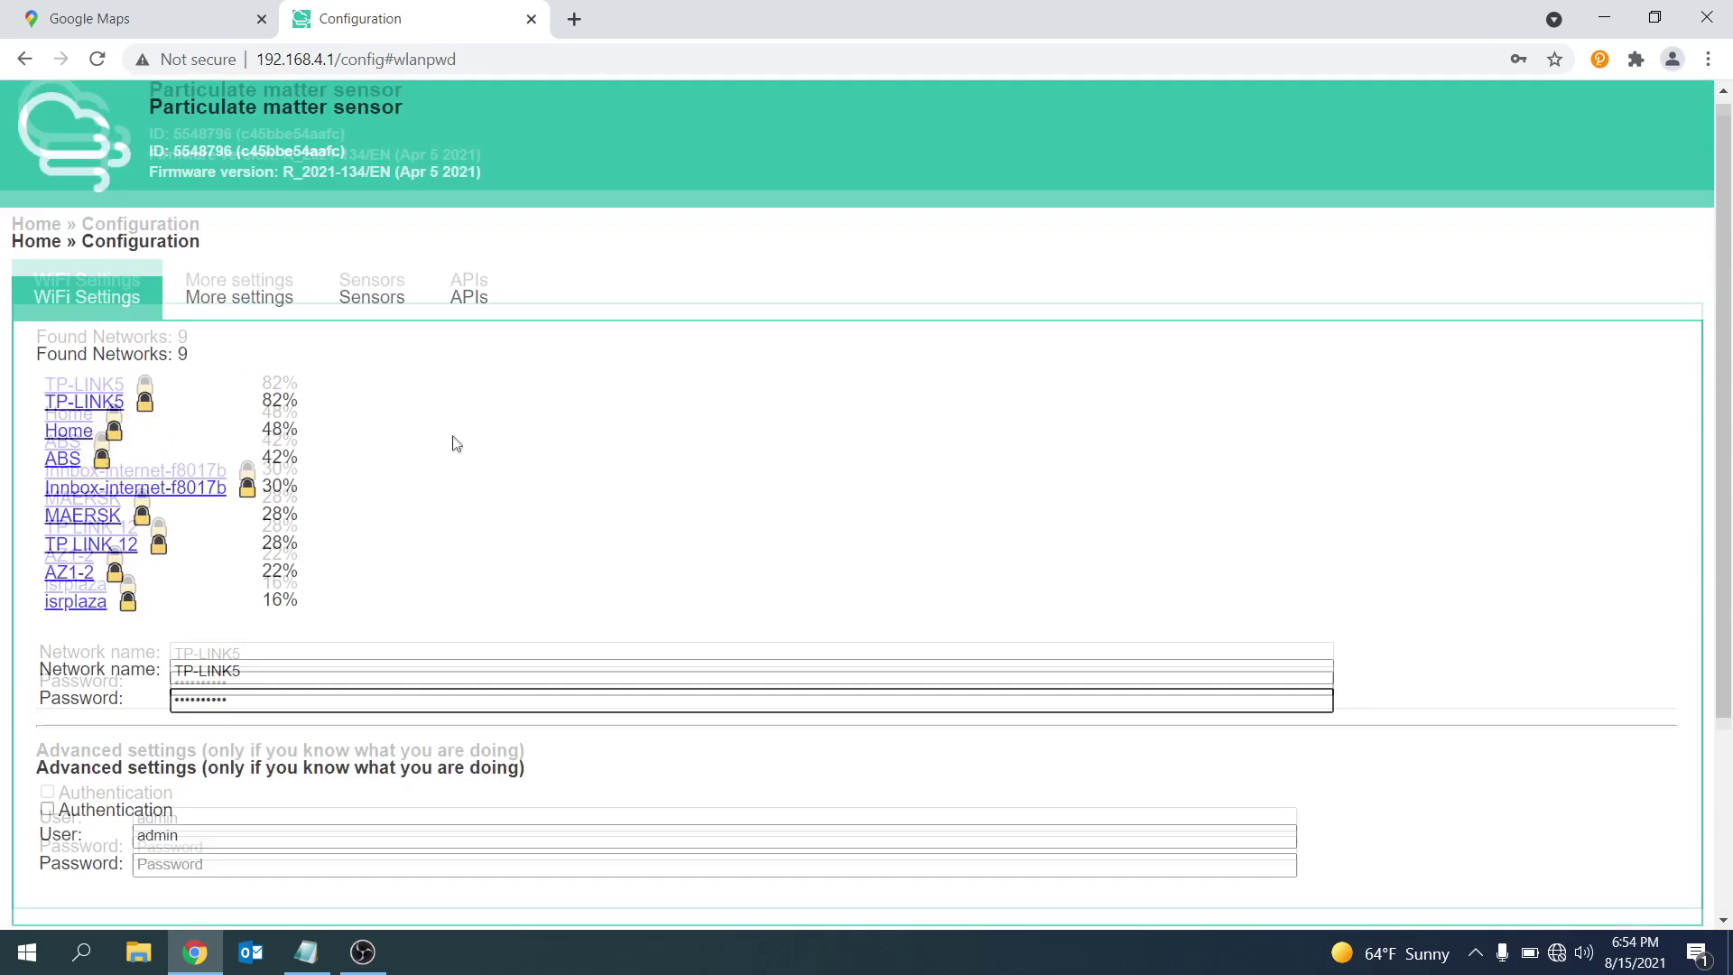
Copy the latitude 40.372501 from Notepad into the sensor's Latitude field
click(390, 307)
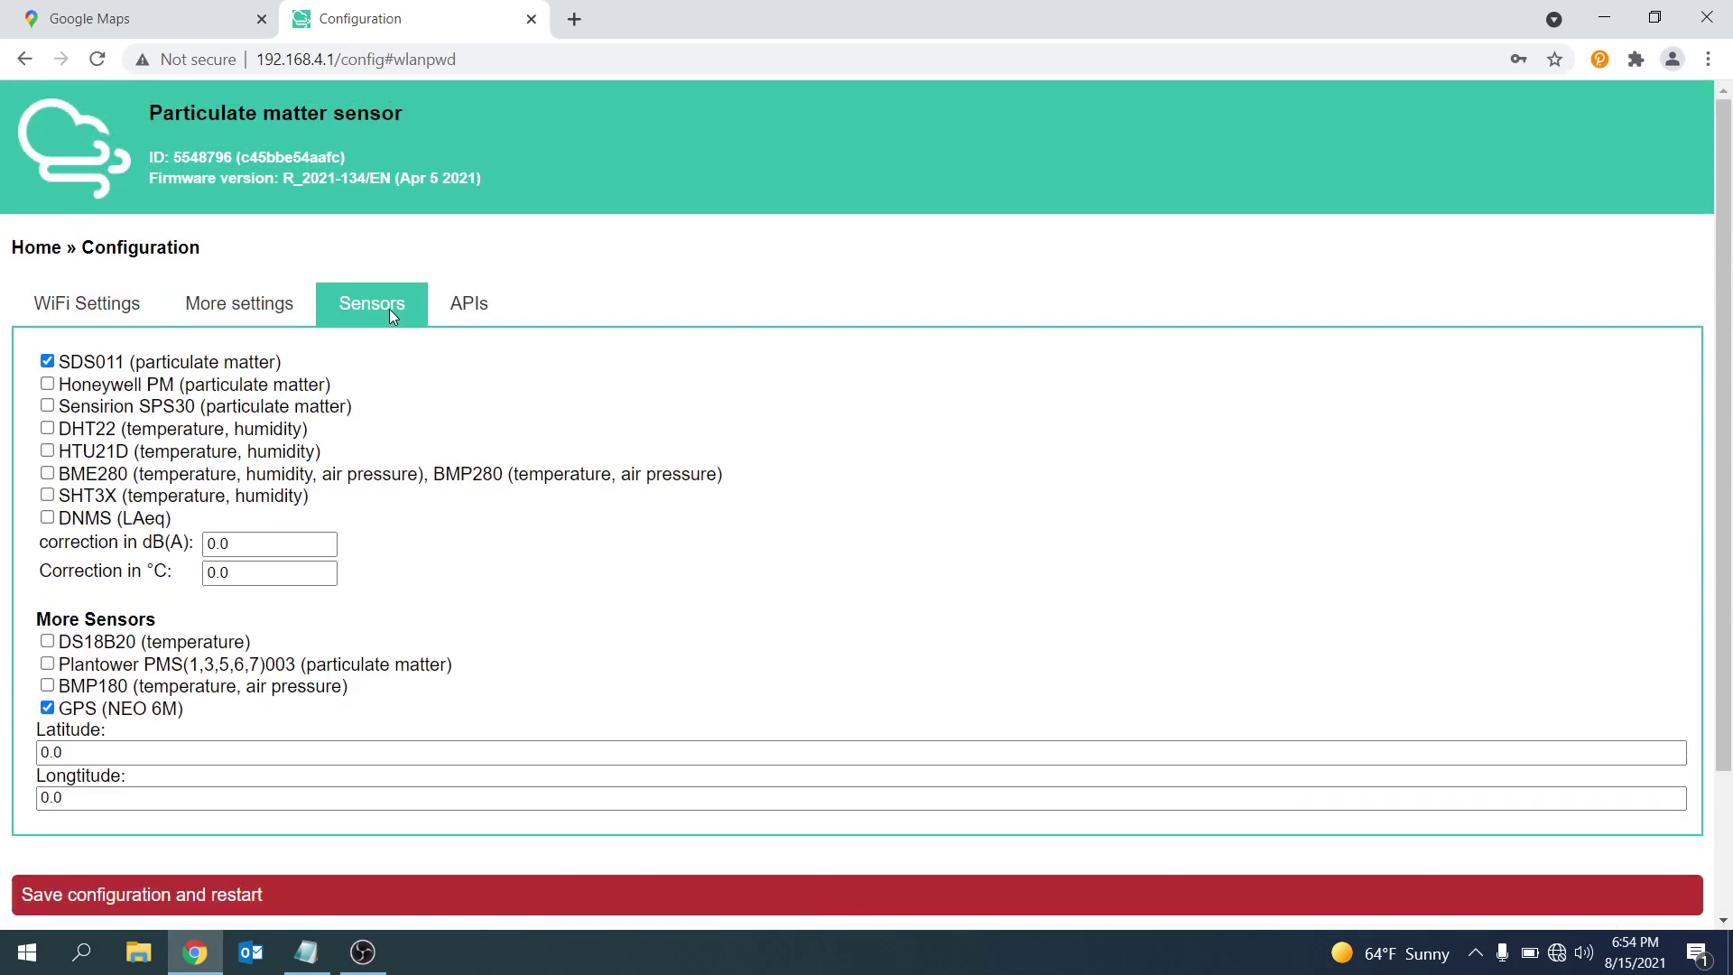
click(336, 802)
key(alt+Tab)
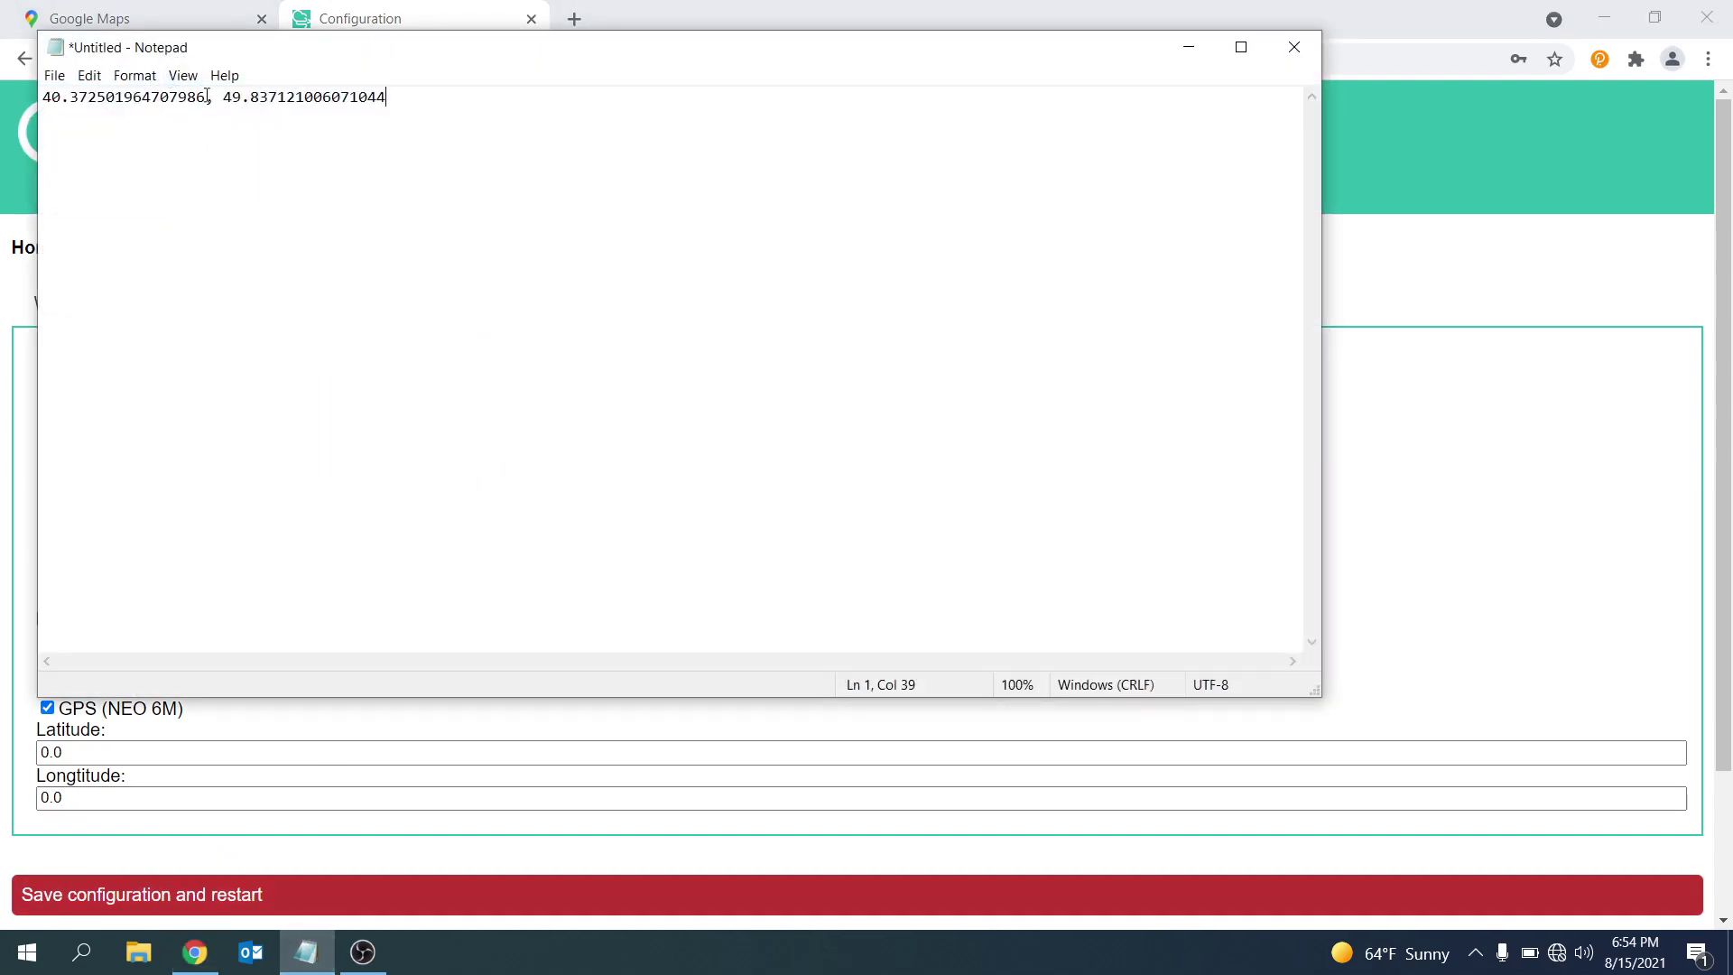
drag(205, 97, 61, 115)
key(ctrl+c)
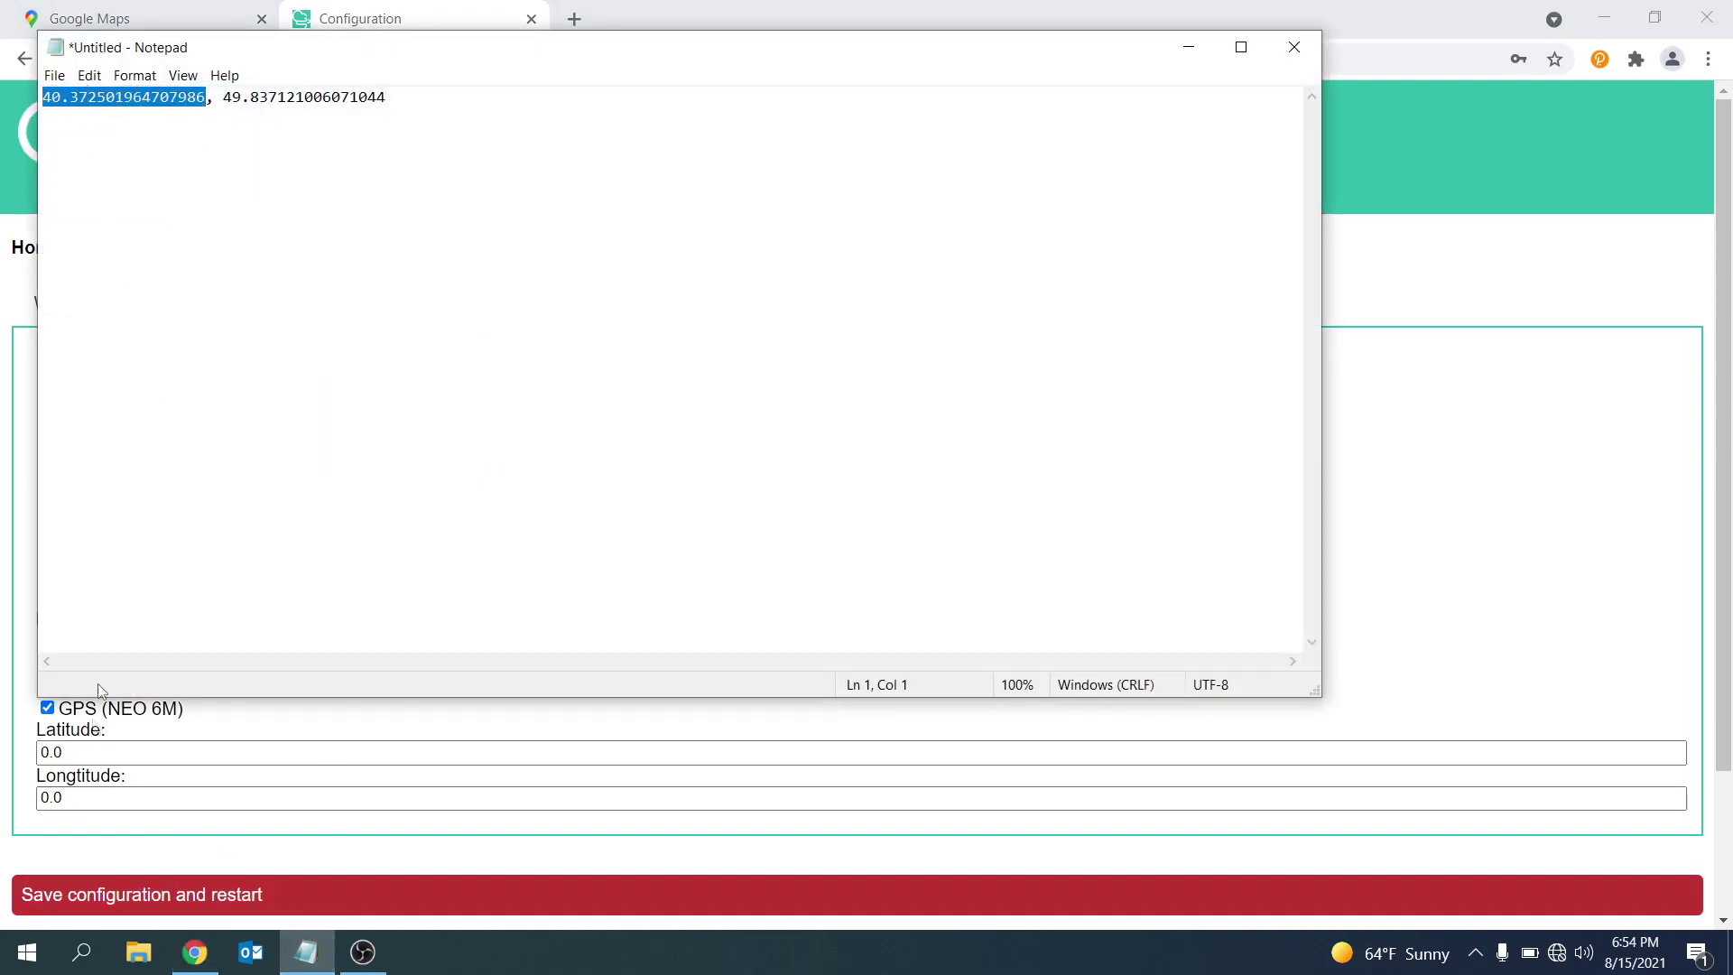
click(40, 755)
key(ctrl+a)
key(ctrl+v)
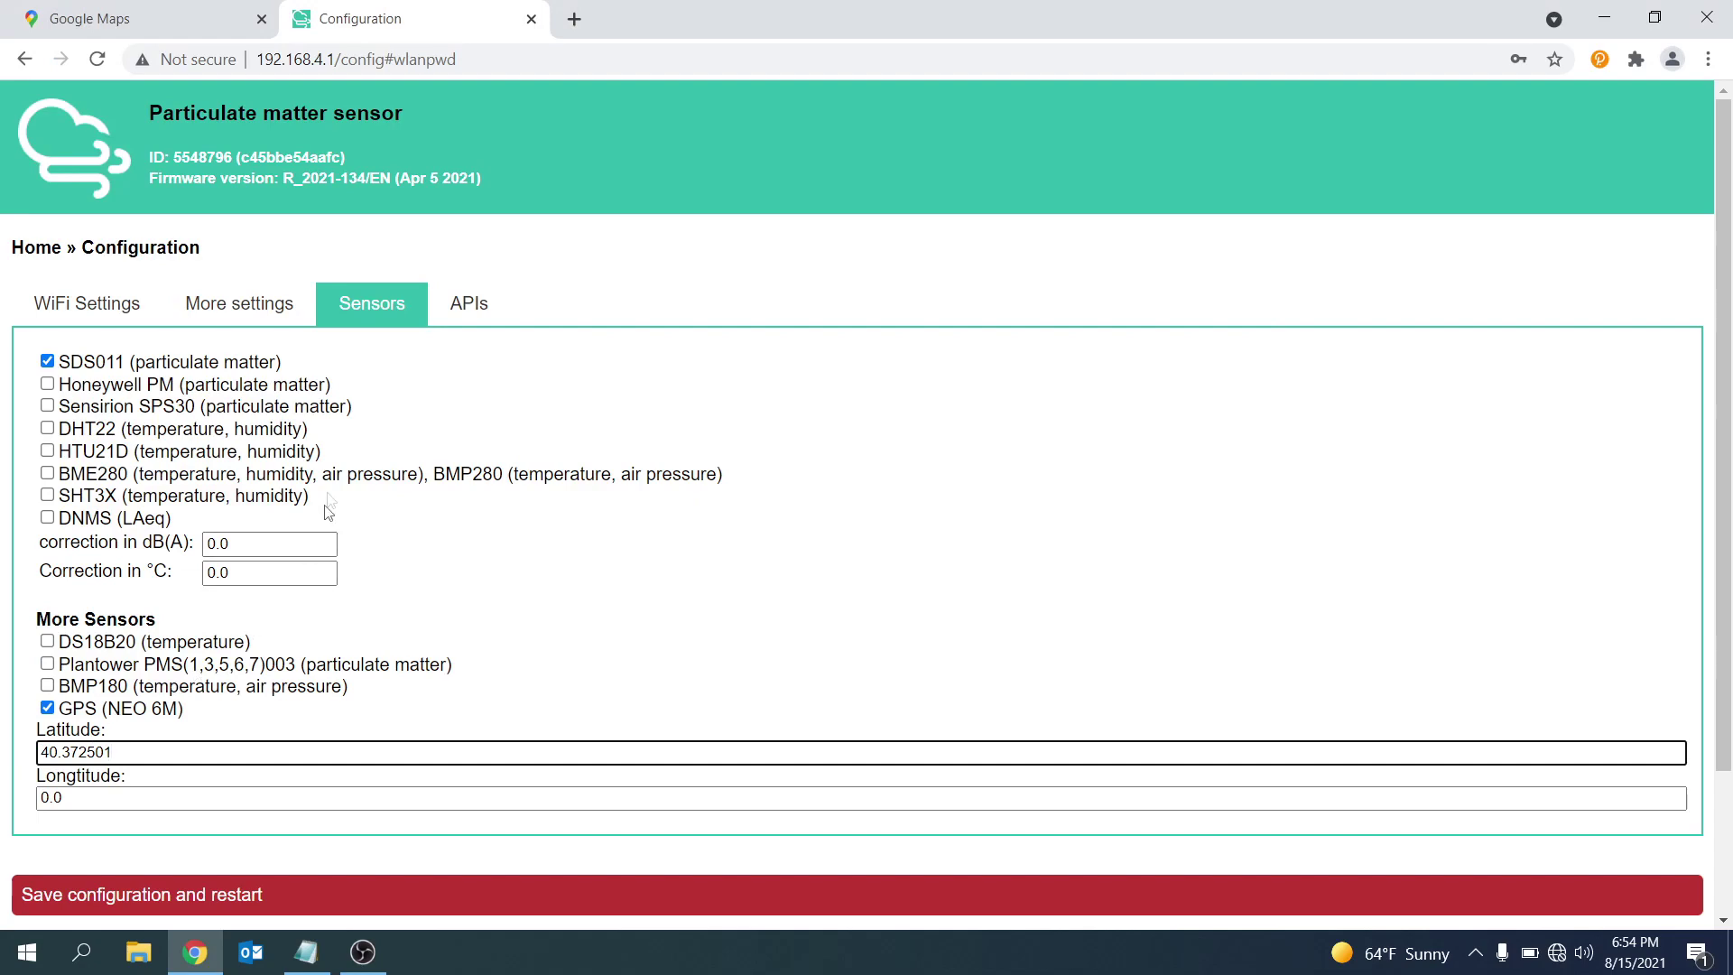
Copy the longitude 49.837121 from Notepad into the Longtitude field
key(alt+Tab)
drag(400, 96, 228, 95)
key(ctrl+c)
click(155, 798)
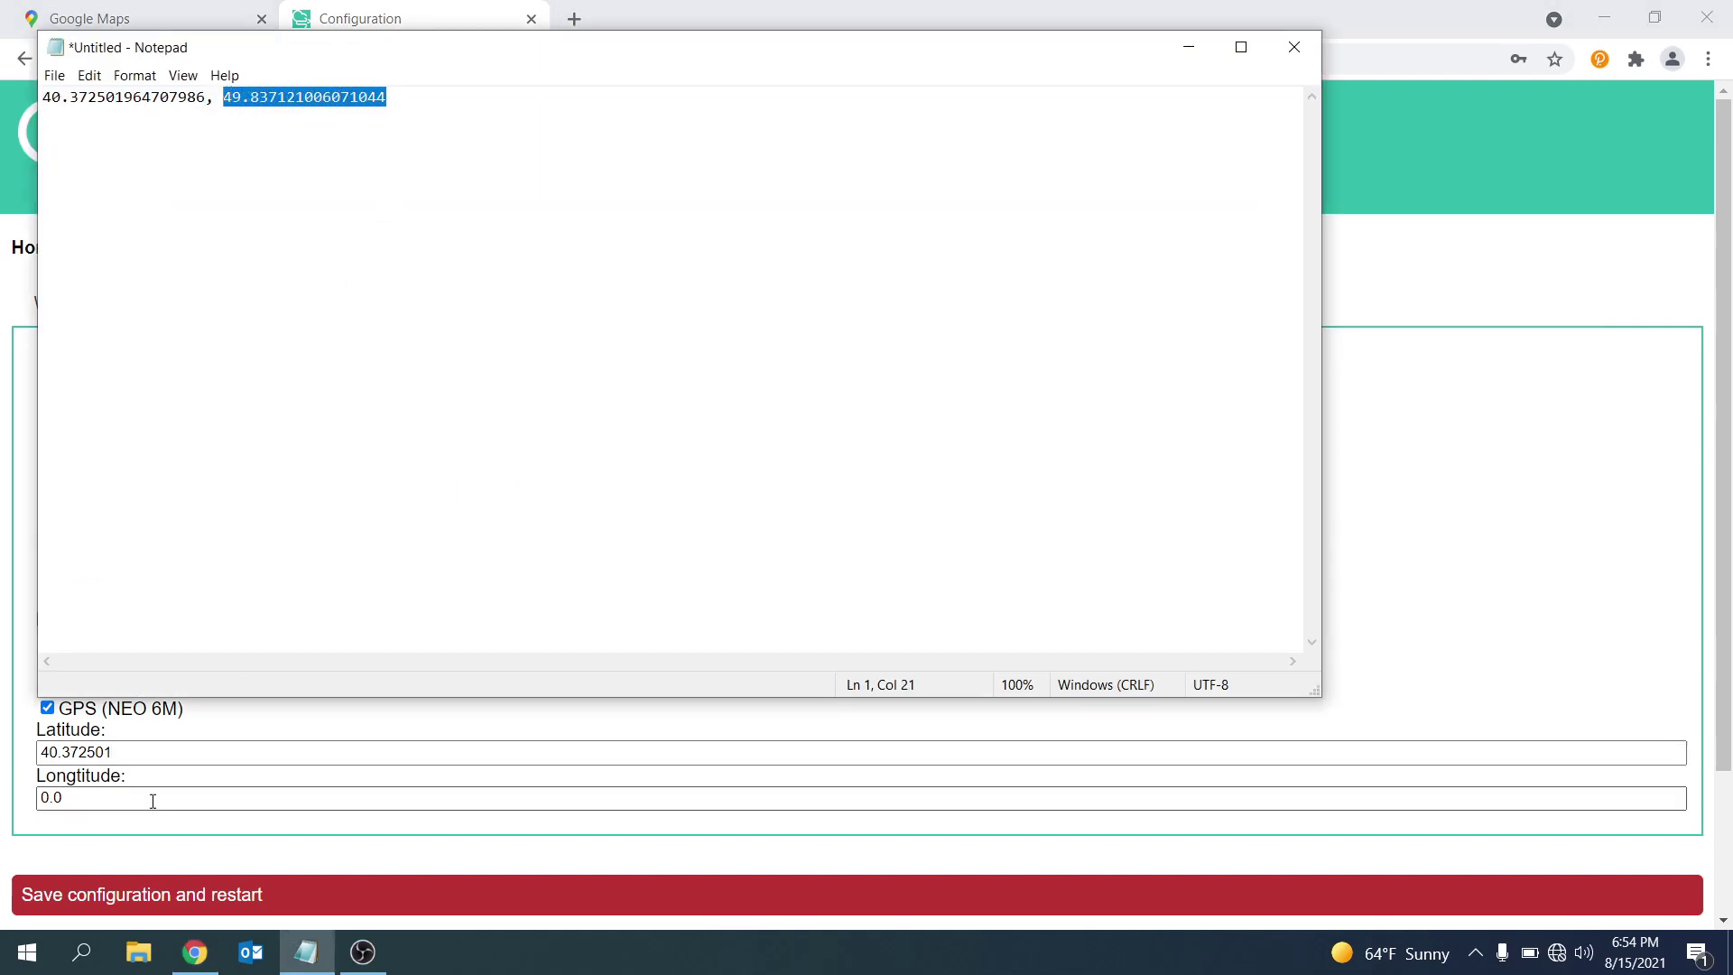
key(ctrl+a)
key(ctrl+v)
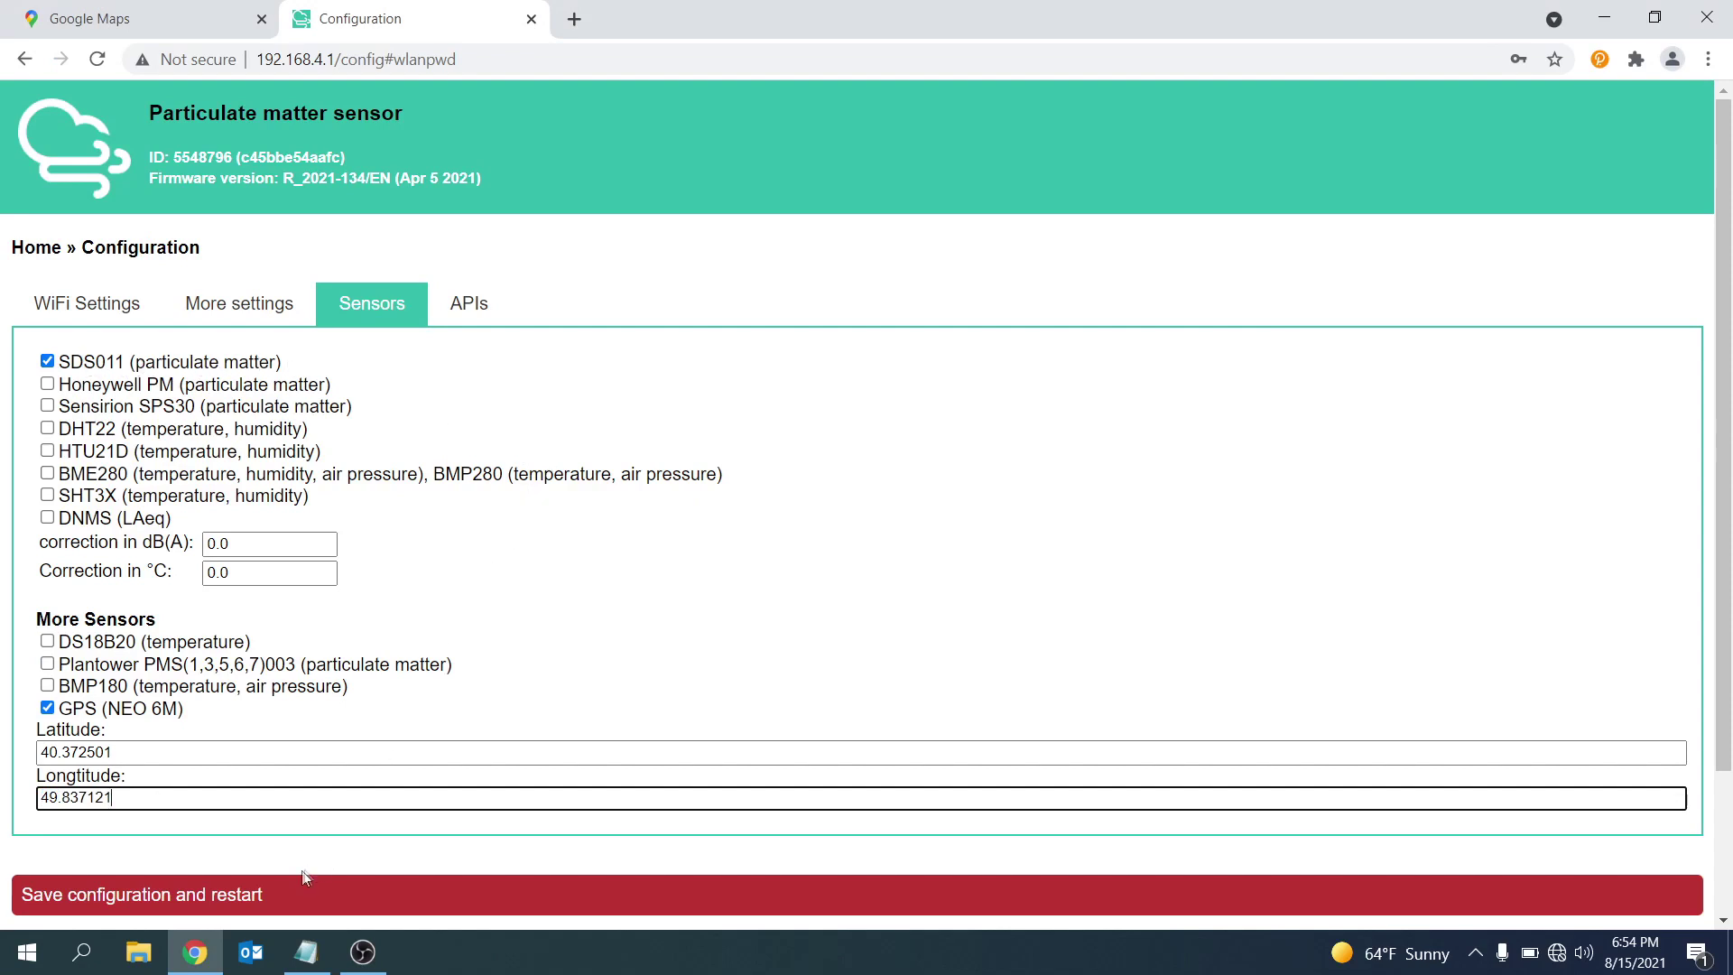
Save the configuration and restart the sensor, then reconnect the PC to TP-LINK5 Wi-Fi
click(269, 894)
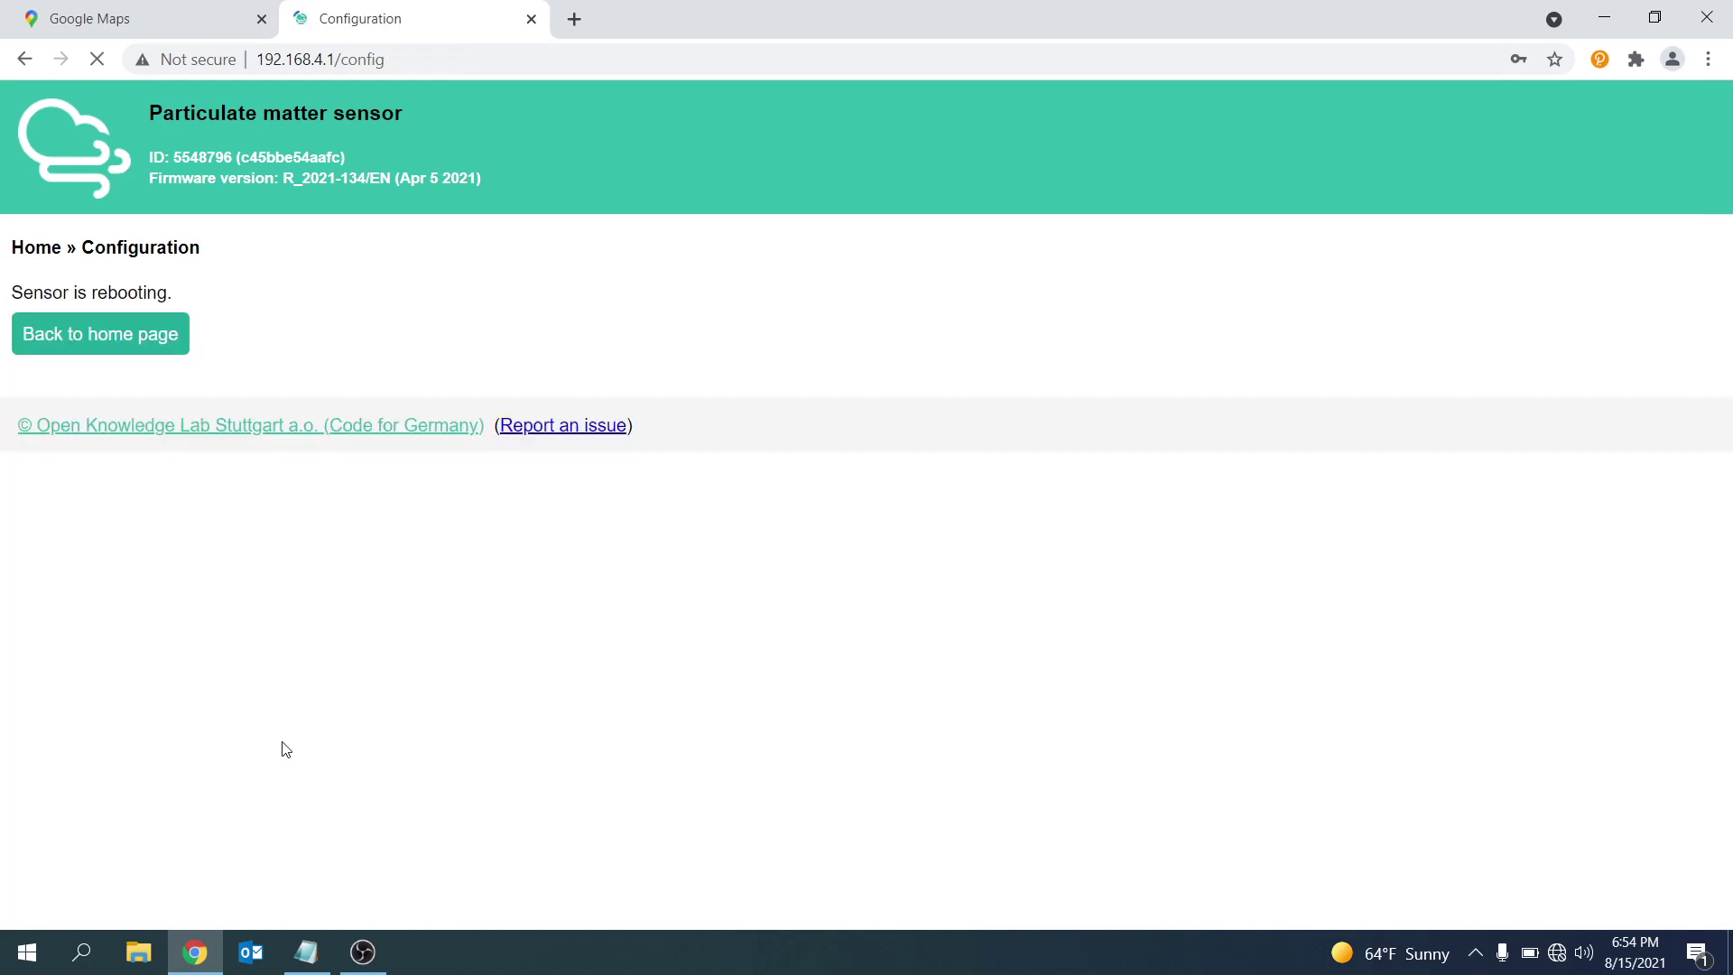
click(1557, 952)
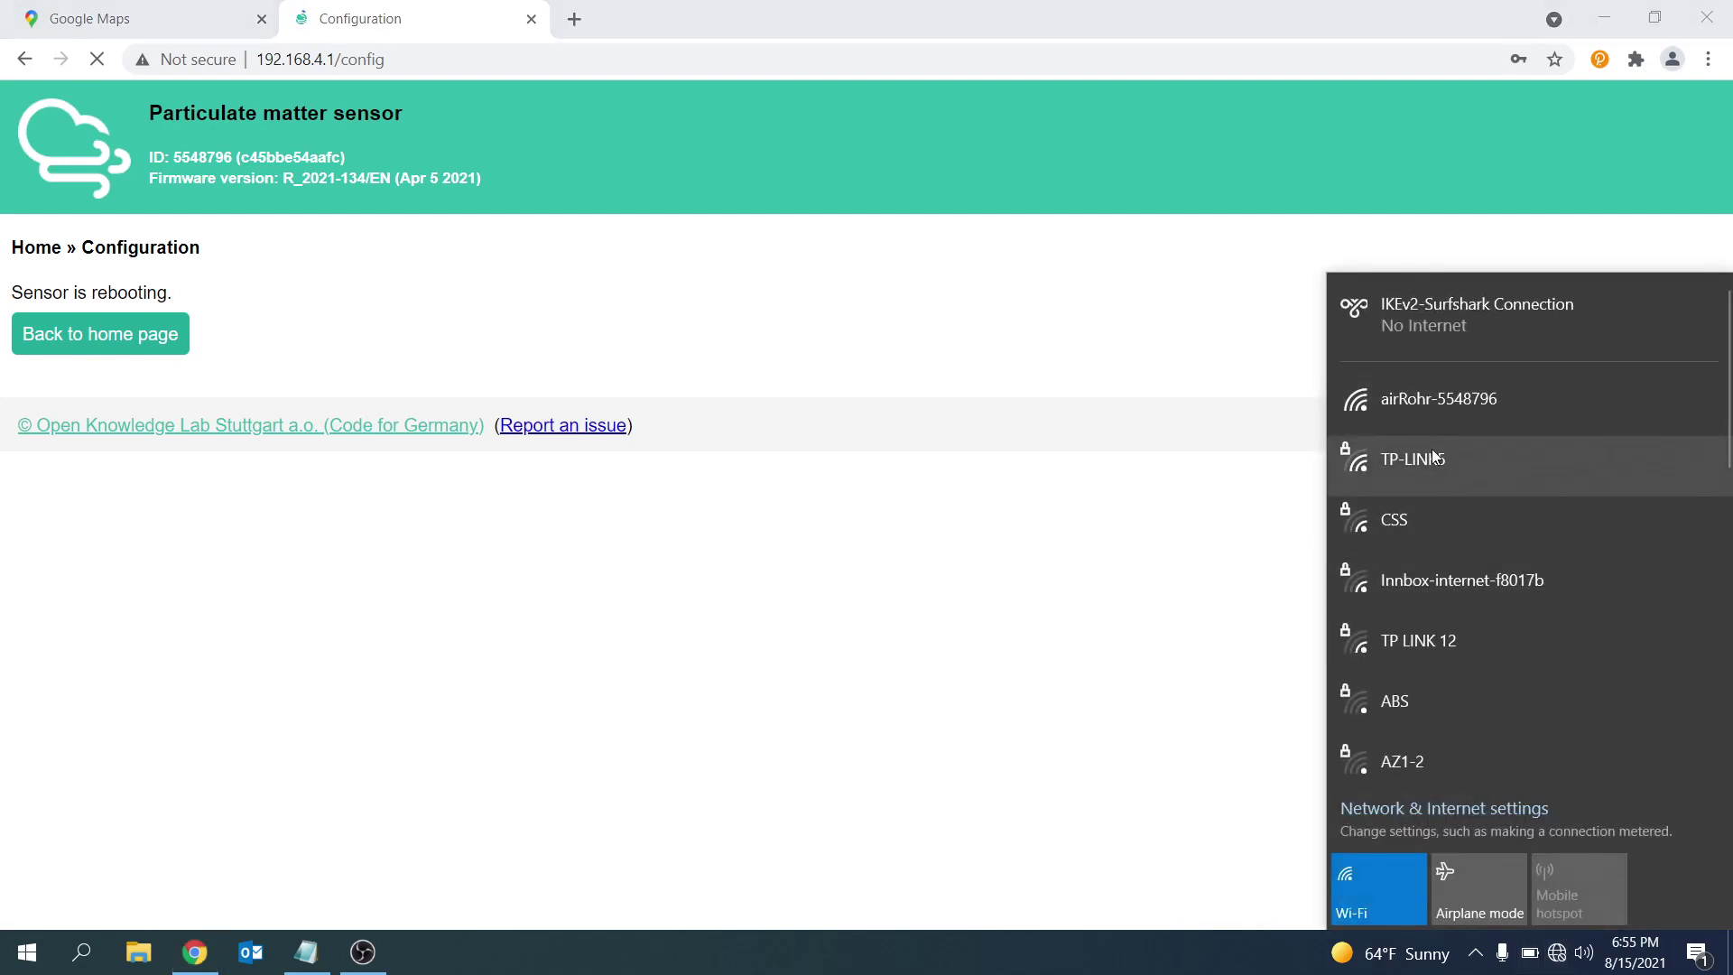
click(1436, 456)
click(1604, 578)
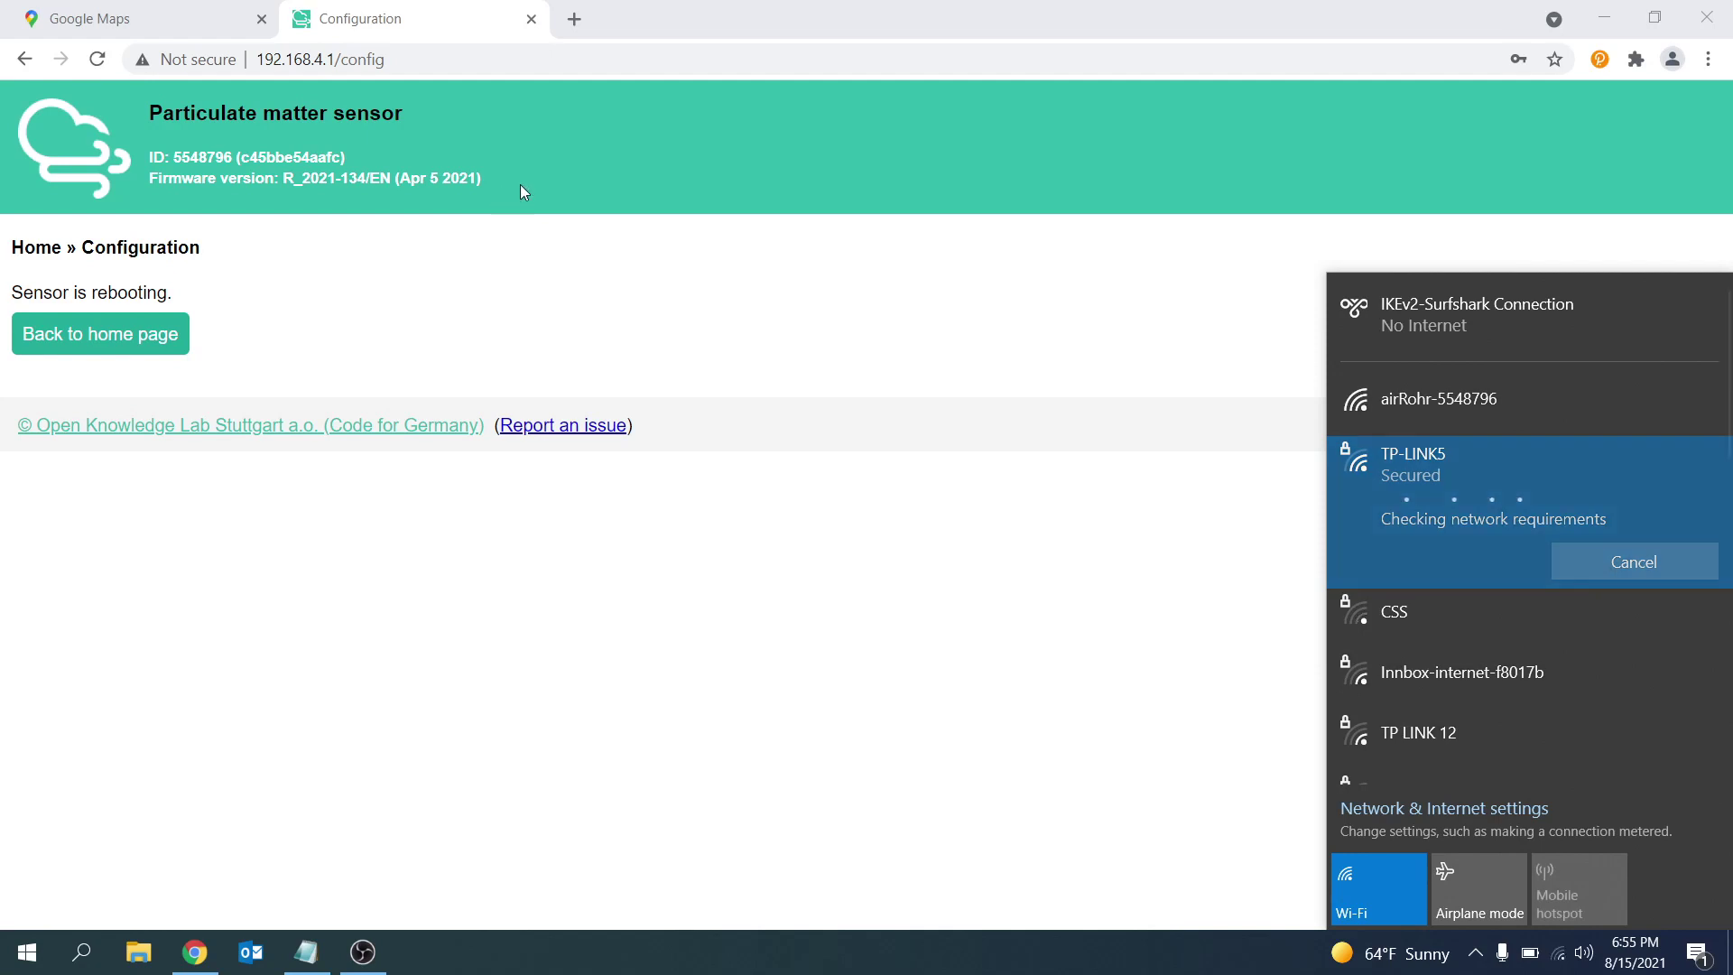
Go to sensors.robonomics.network in a new Chrome tab
click(565, 19)
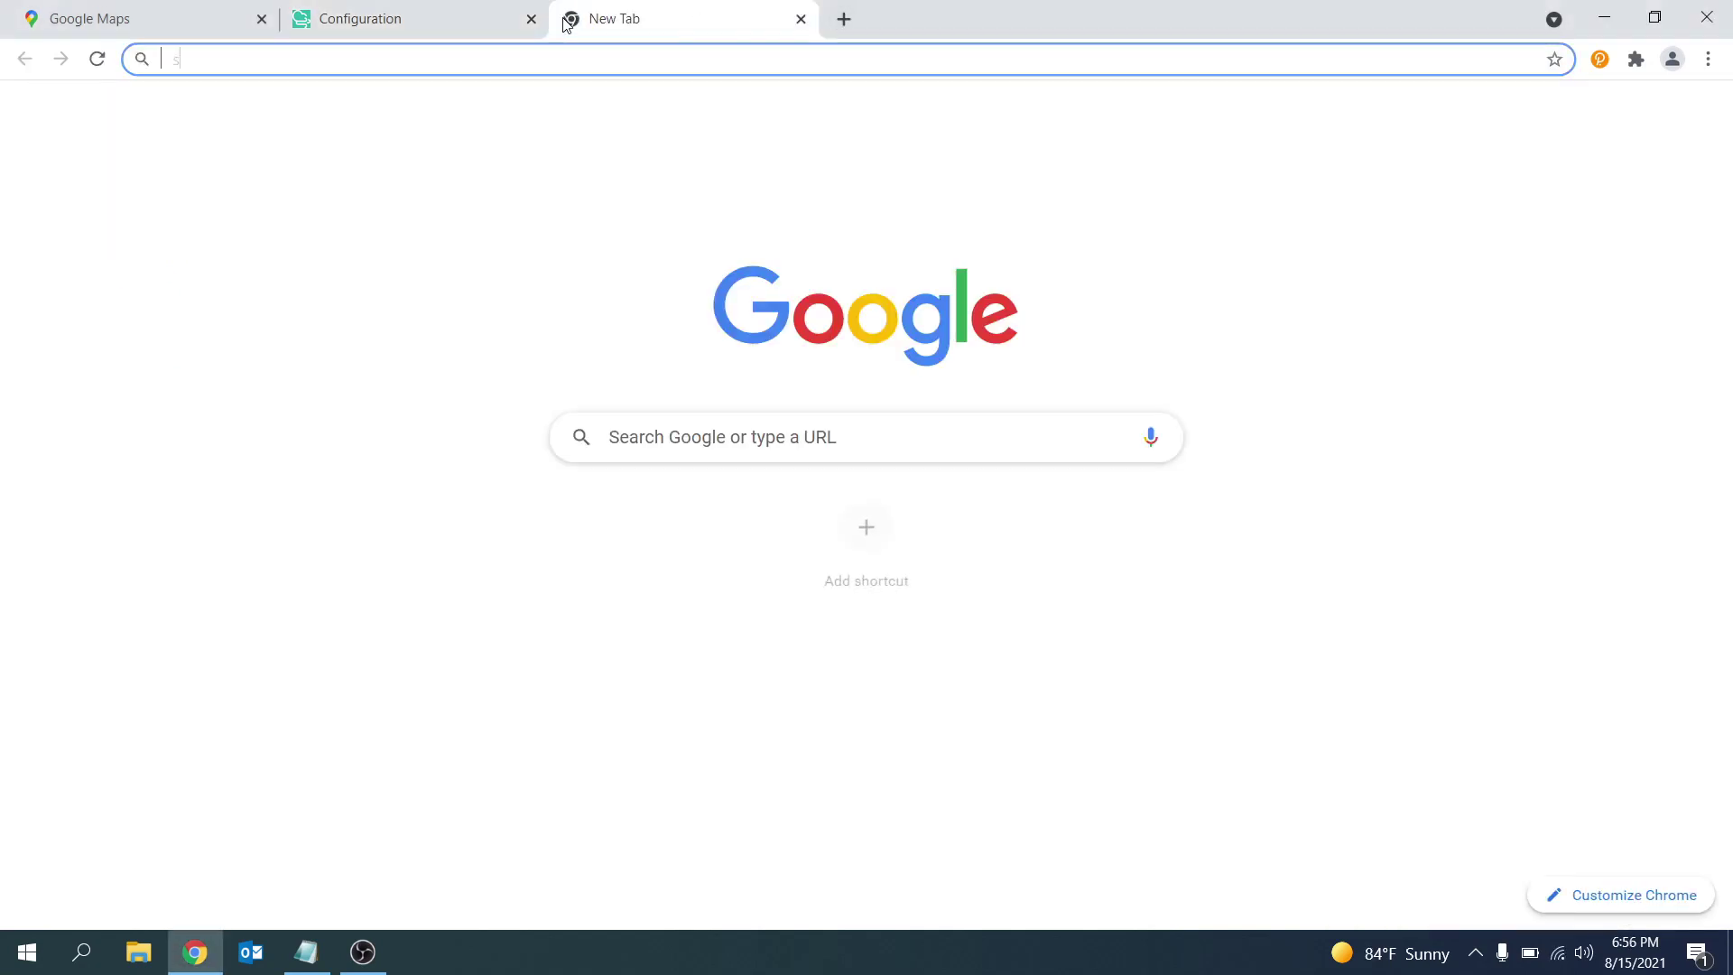
text(sensors.robonomics.net)
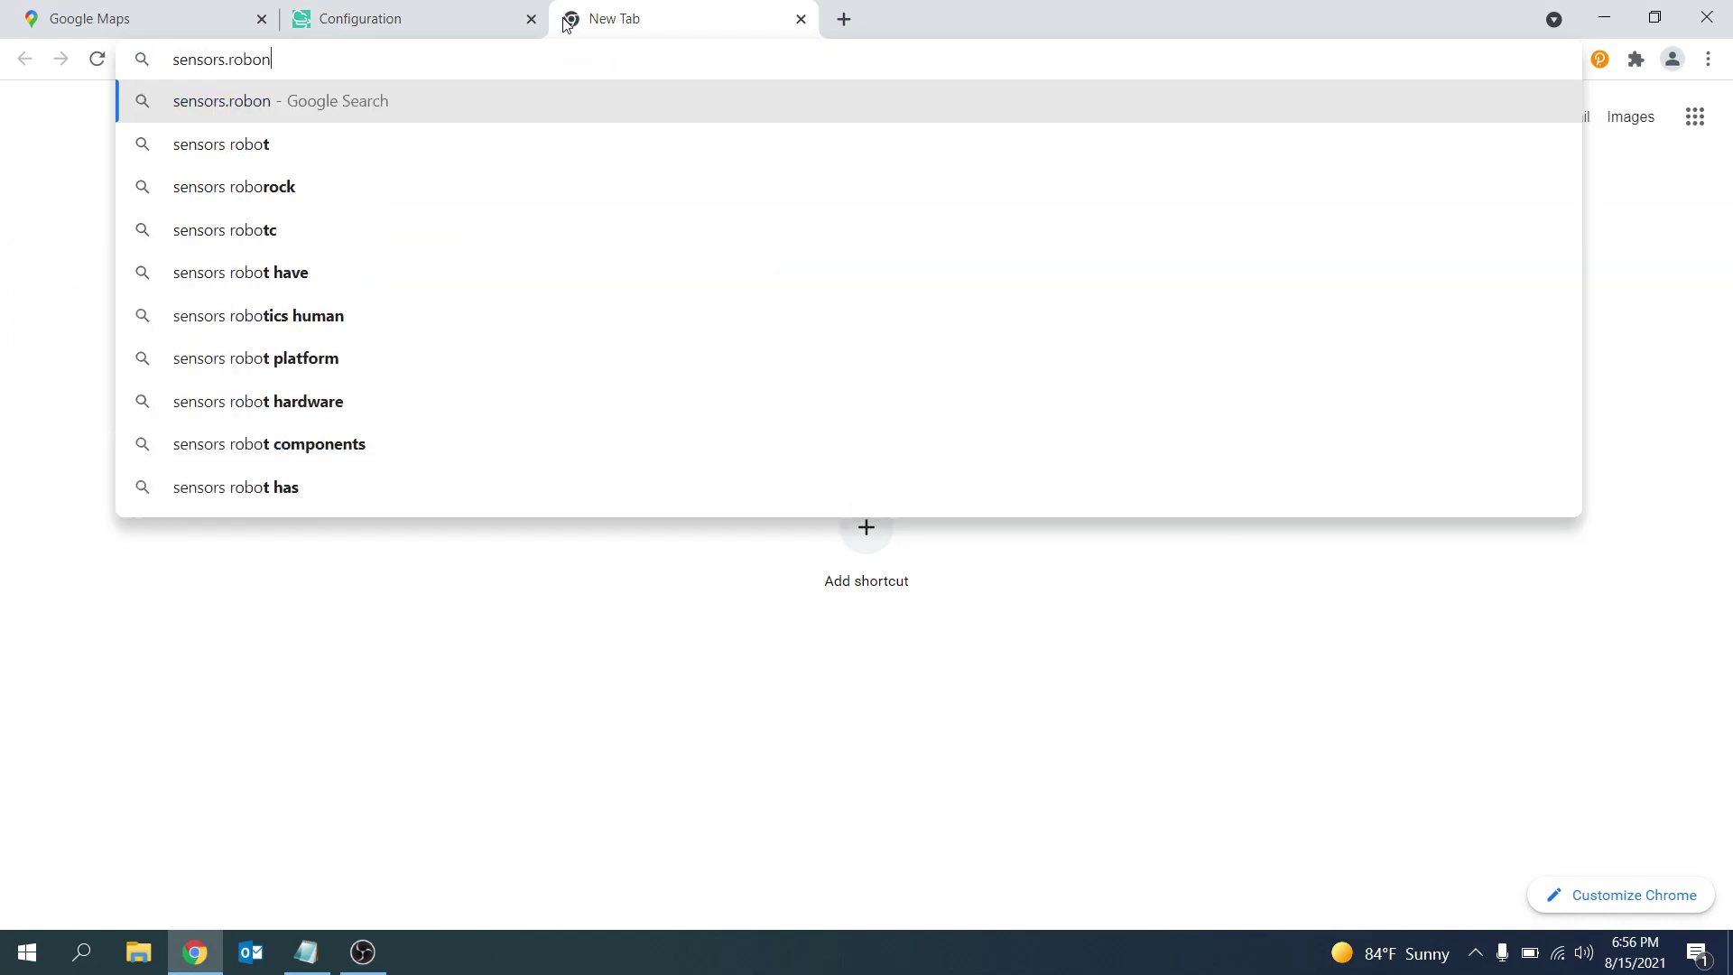
text(work/#/ipfs/pm10/4/46.1950/55.1074)
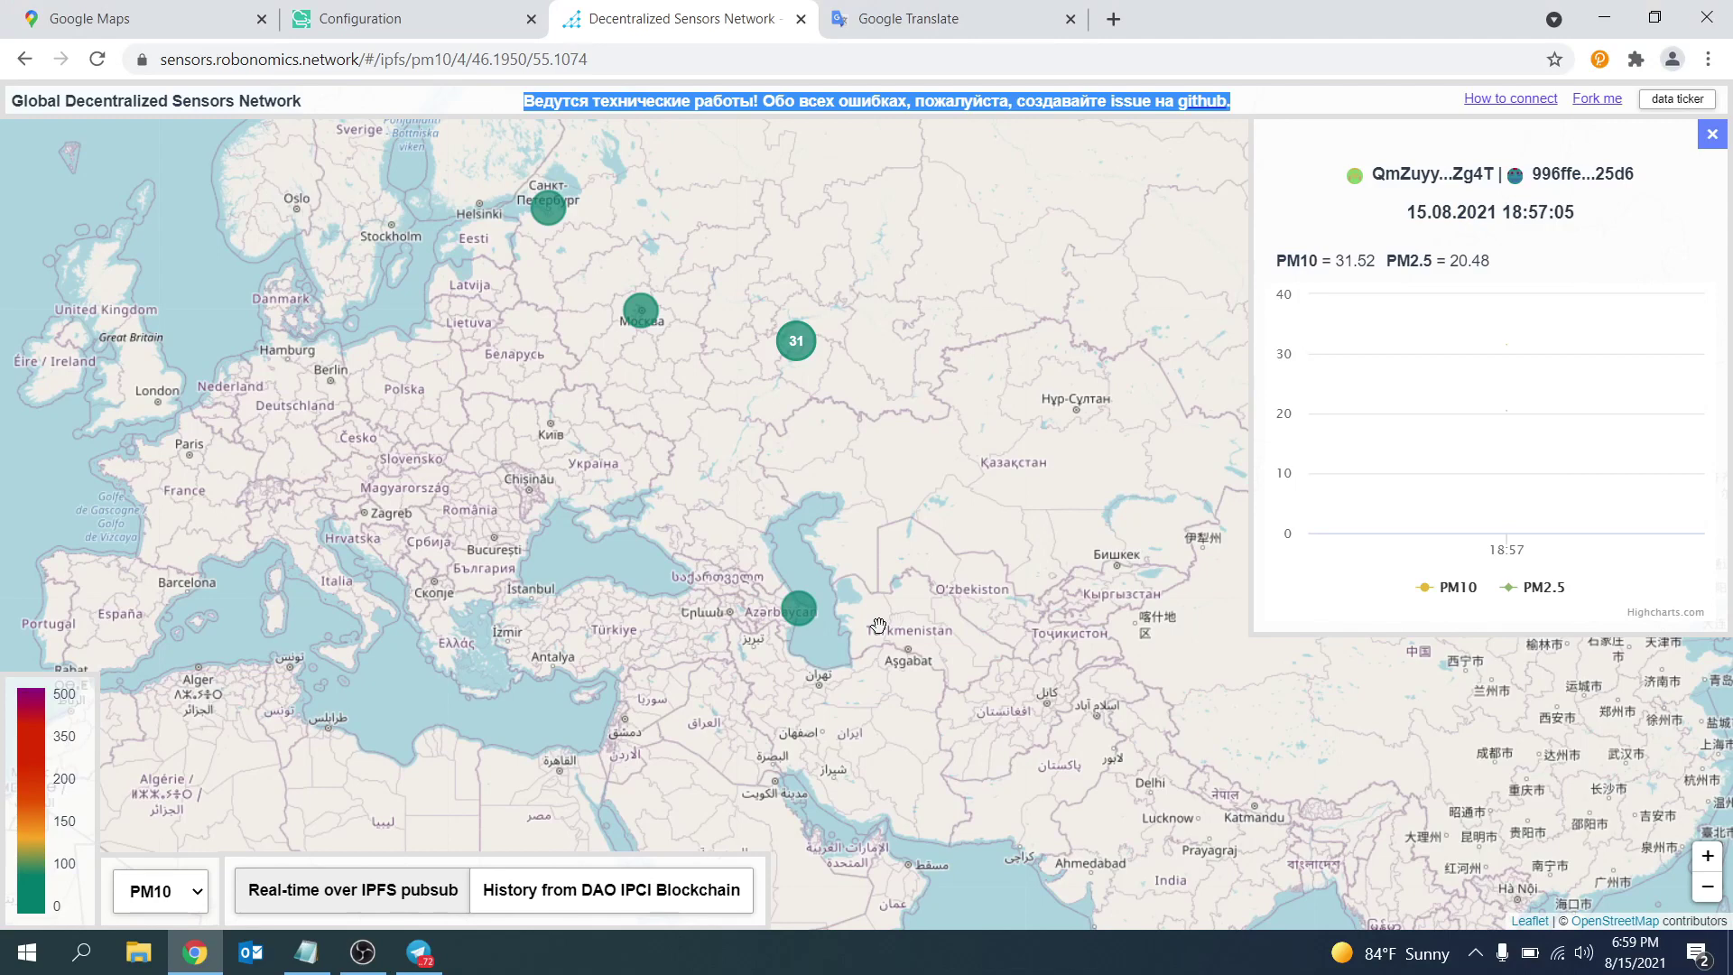
Zoom into the Azerbaijan cluster to find the sensor in central Baku, then zoom back out
click(793, 612)
scroll(847, 596, up, 5)
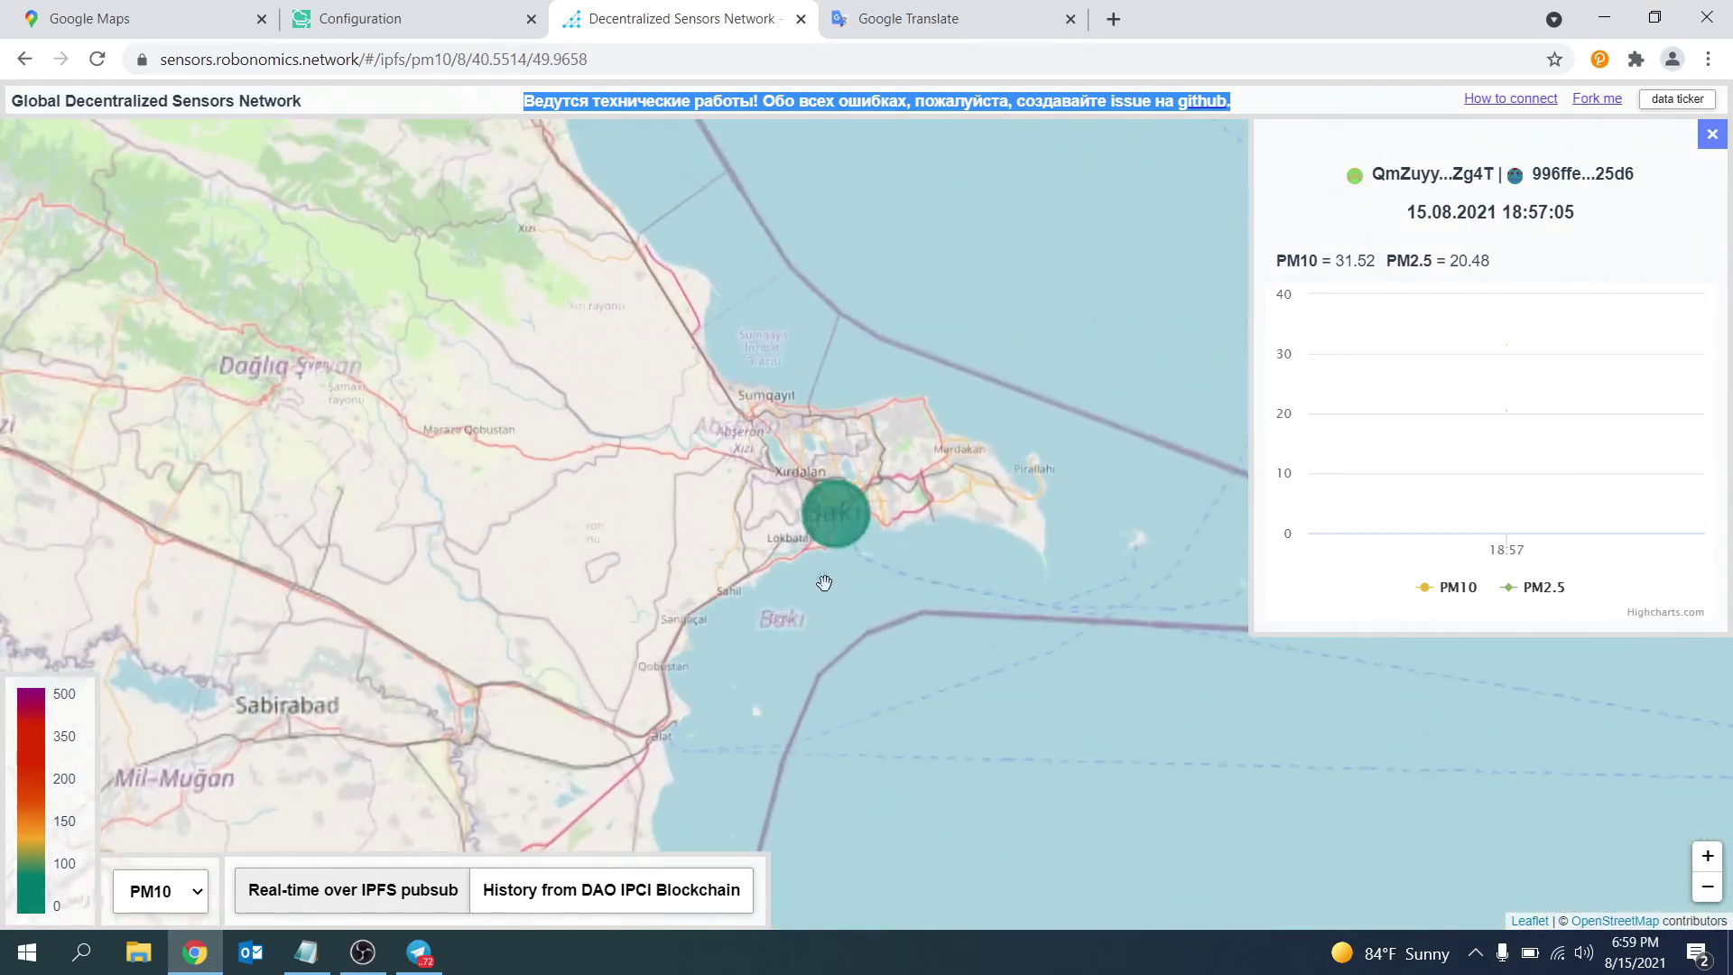
scroll(956, 674, up, 4)
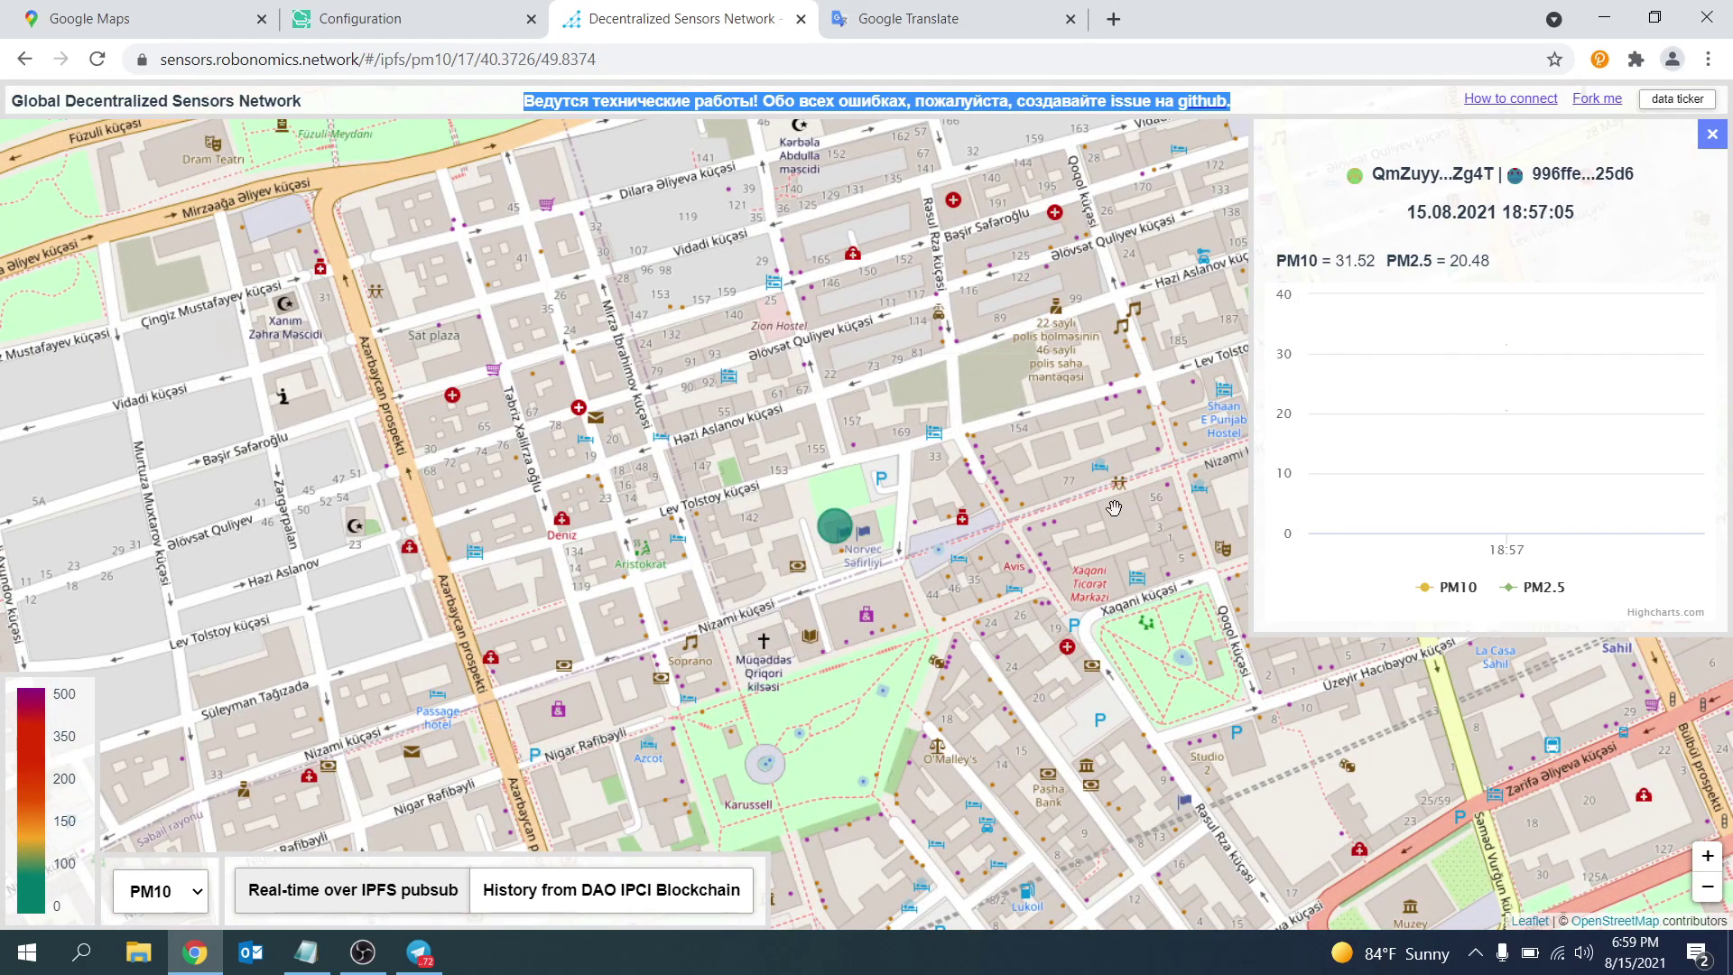
scroll(1114, 508, down, 3)
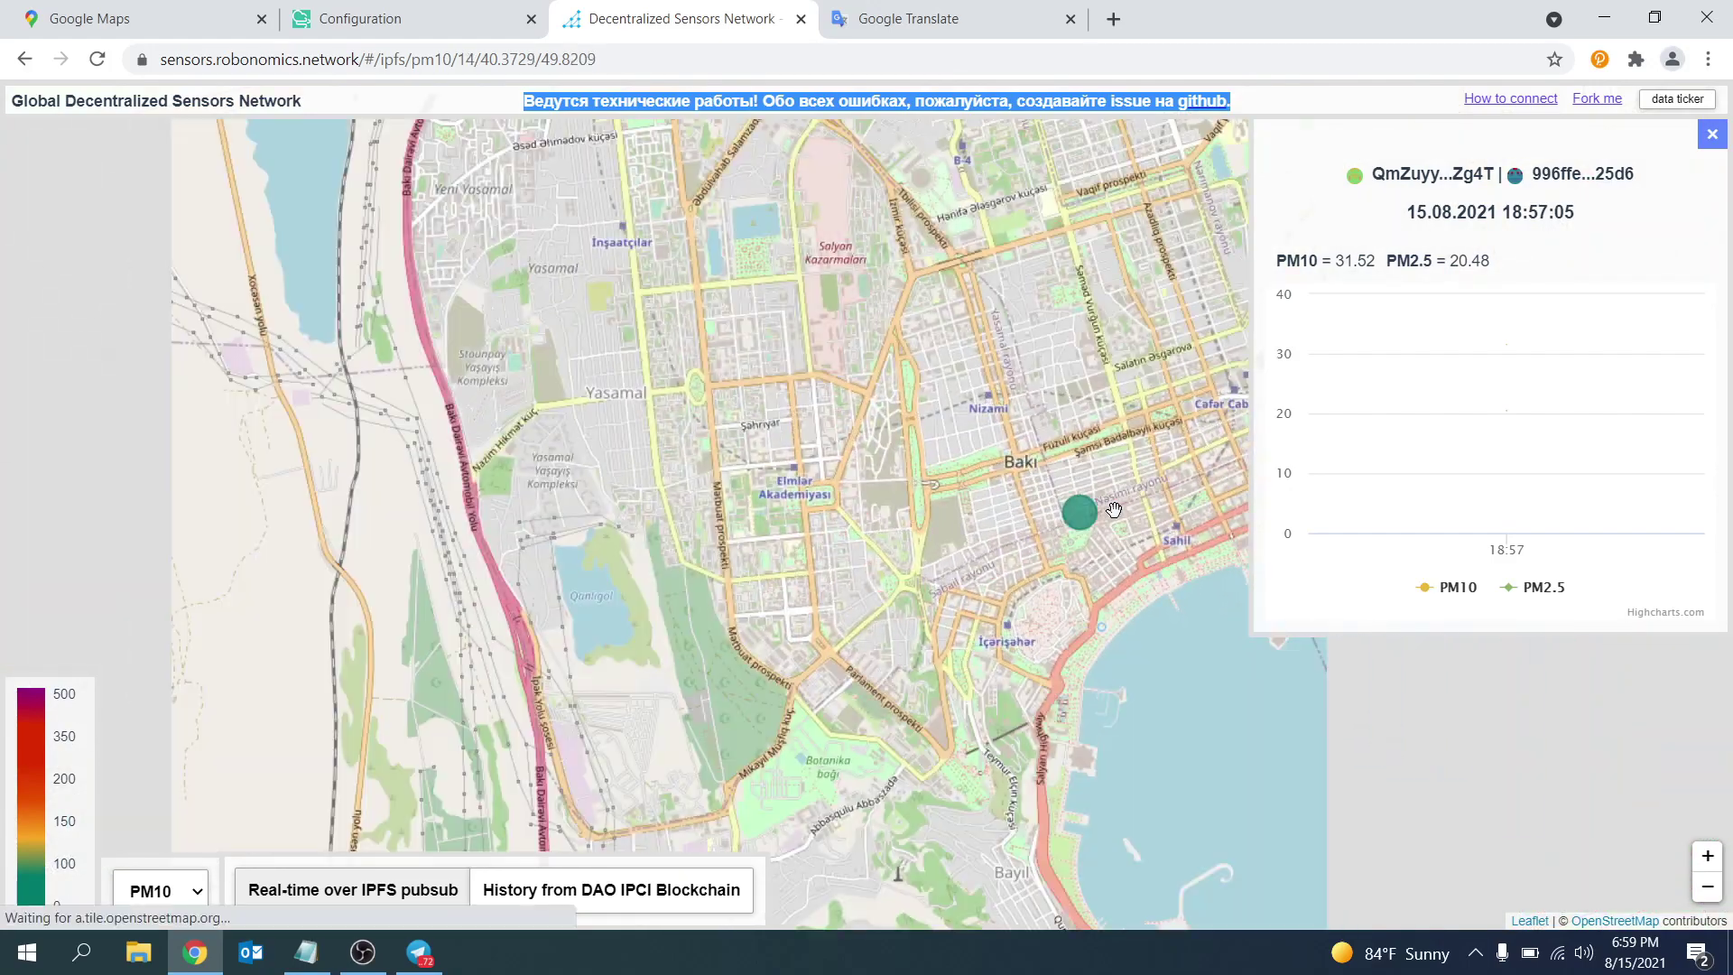
scroll(1114, 508, down, 5)
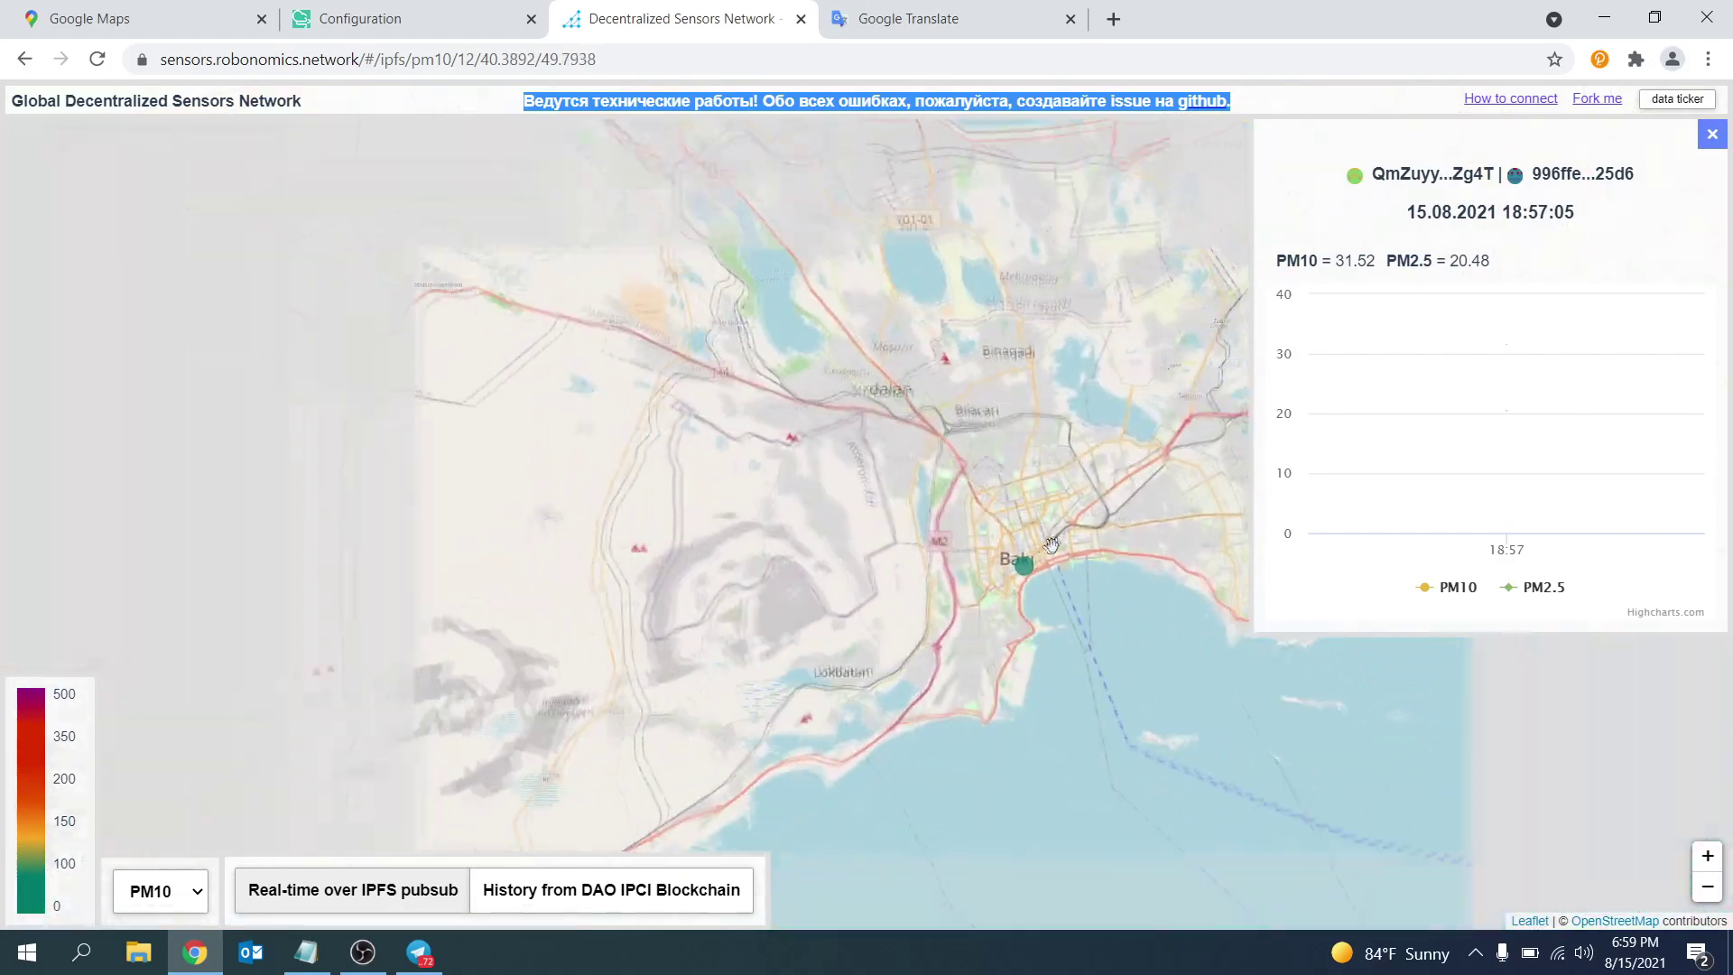
scroll(1066, 522, down, 4)
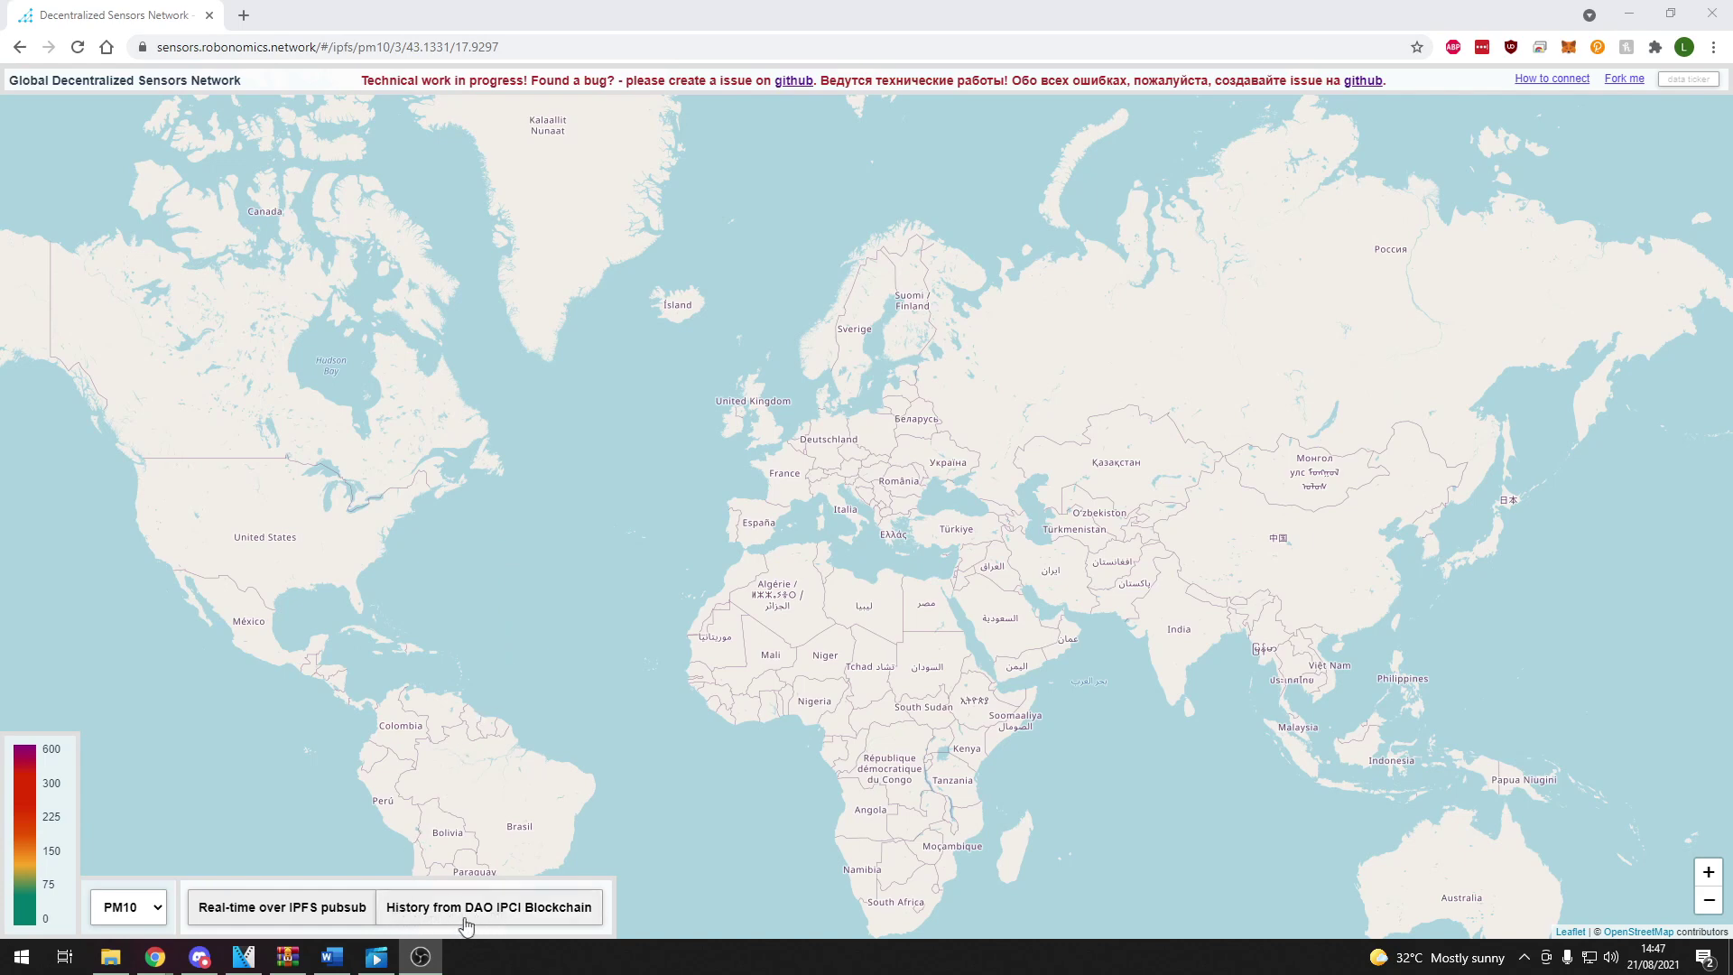
Play back DAO IPCI blockchain history from 08/16/2021 08:47 to 08/21/2021 14:47
click(521, 921)
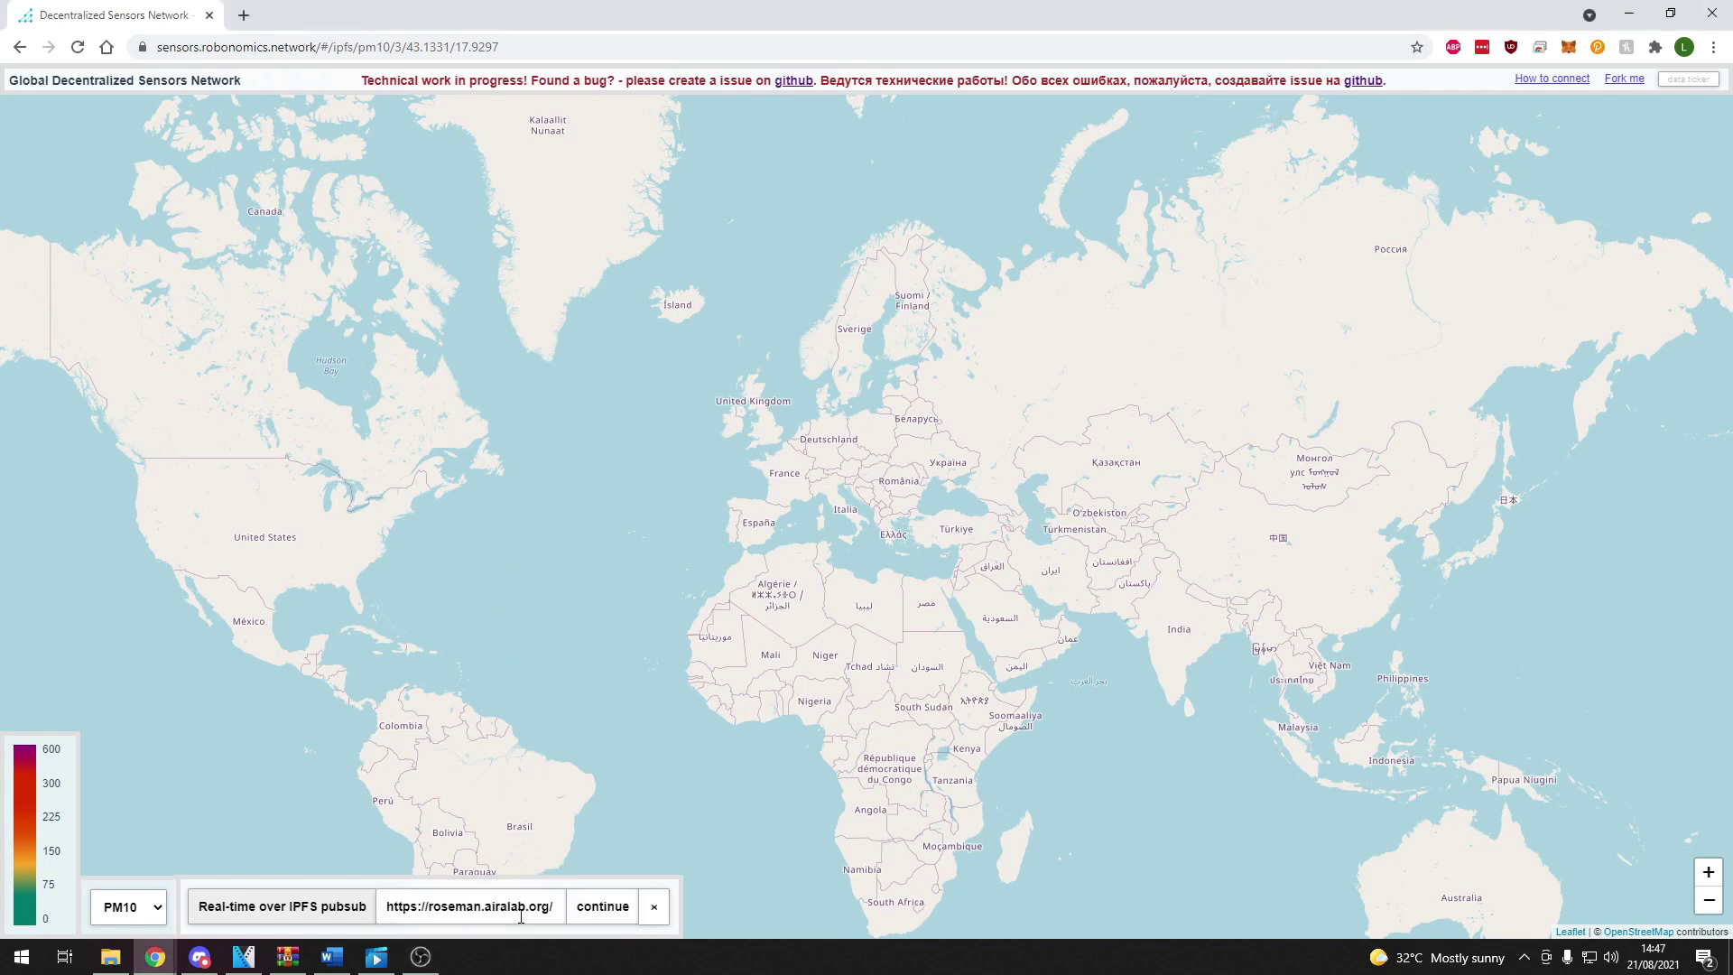
click(605, 913)
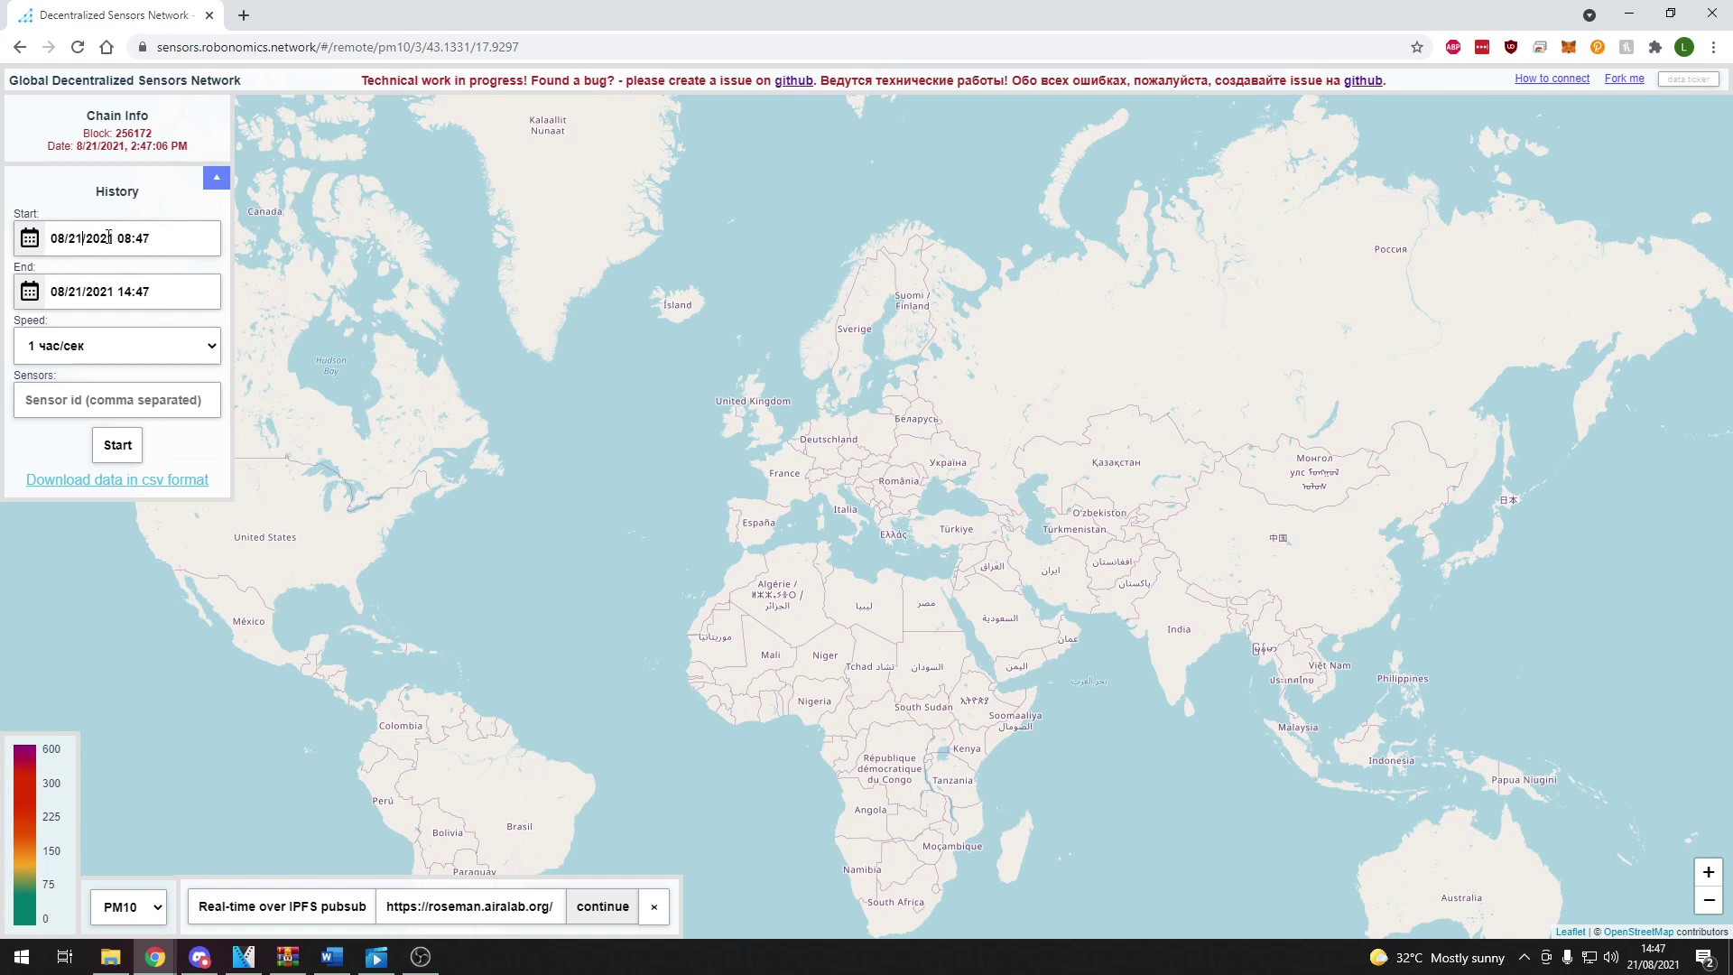
key(BackSpace)
key(BackSpace)
text(16)
click(118, 446)
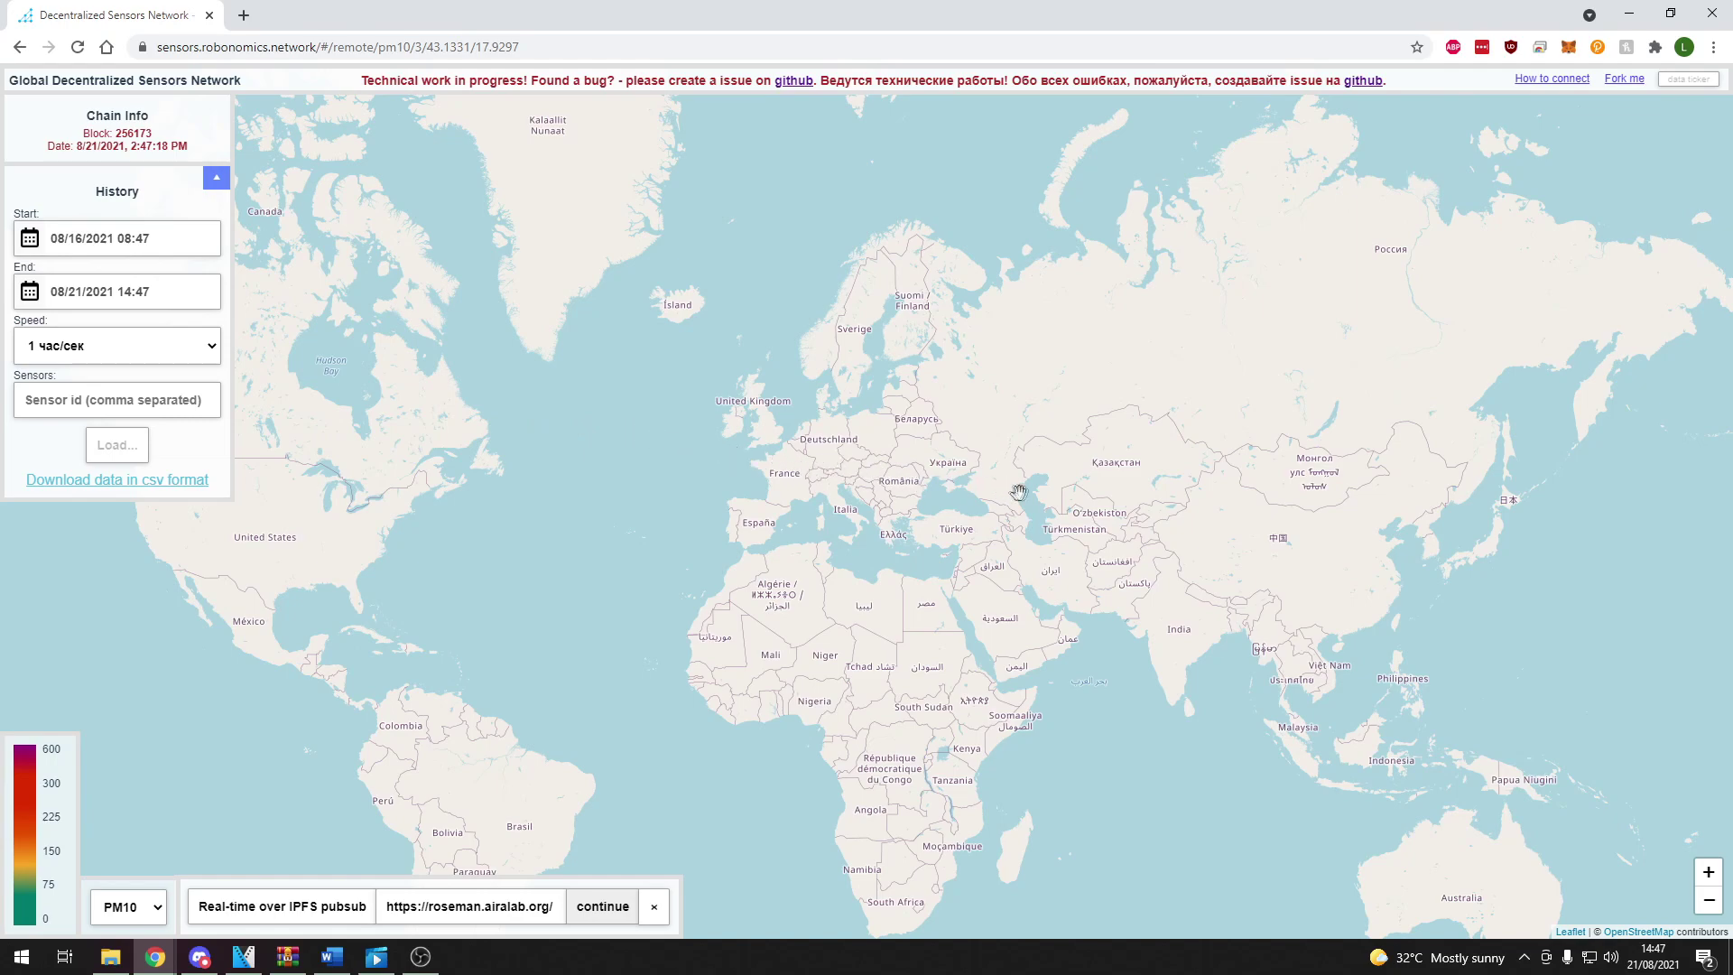
drag(1073, 507, 1034, 506)
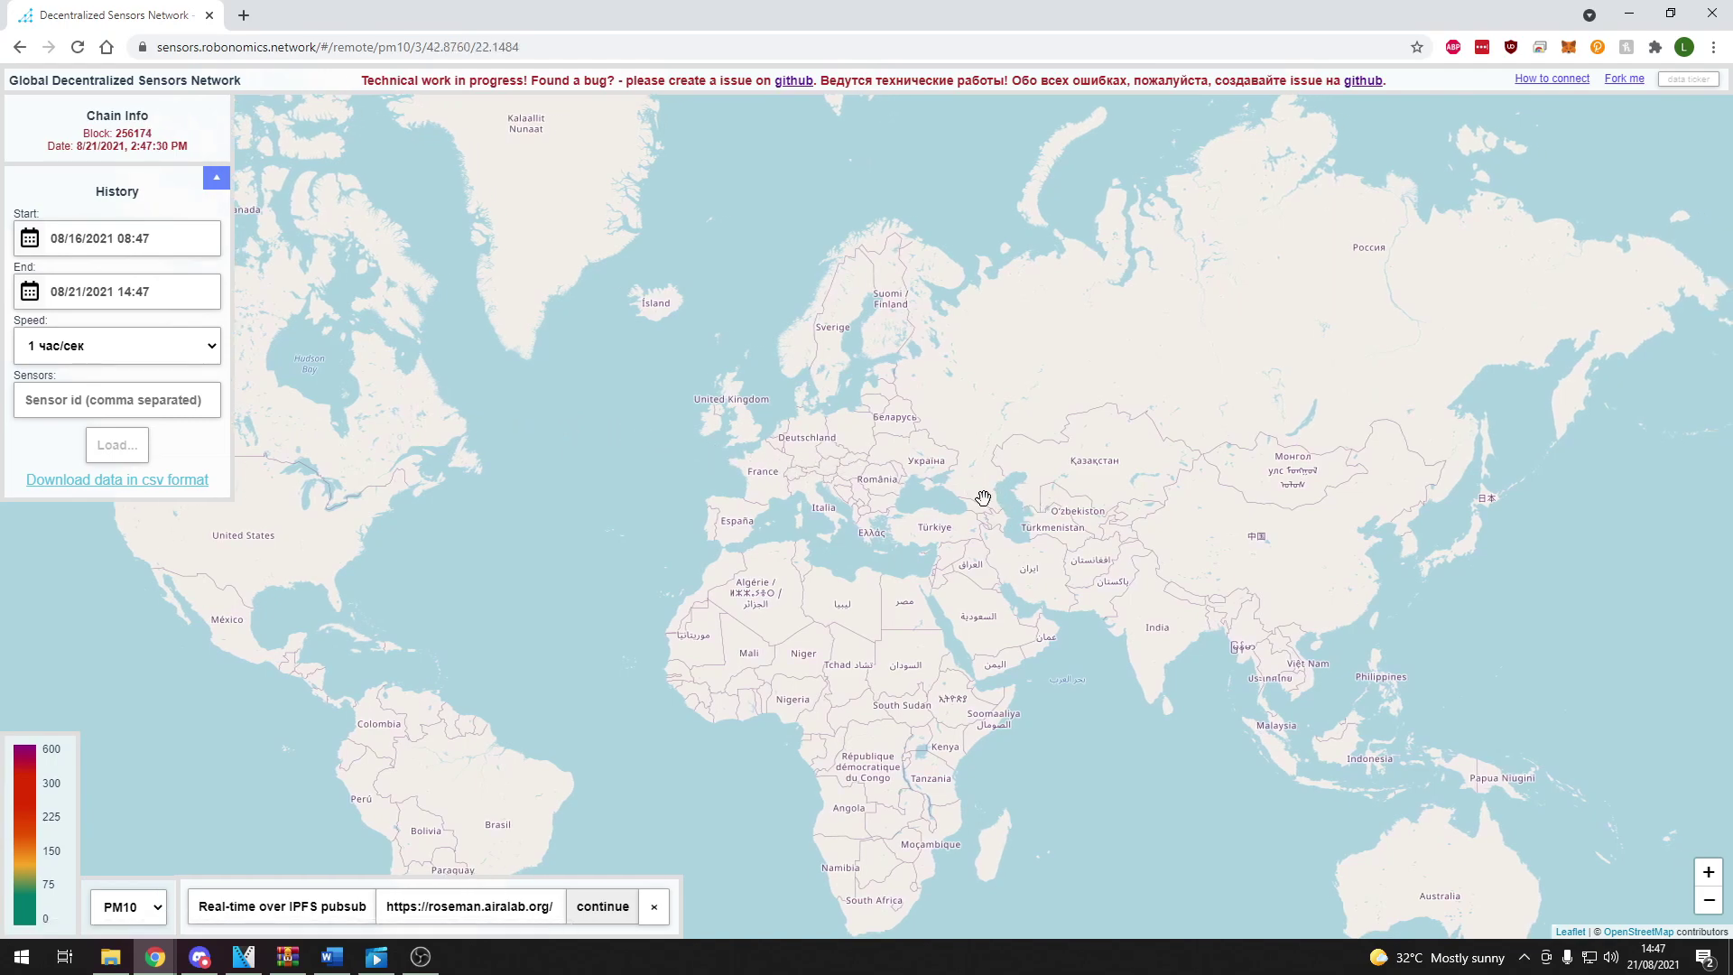
scroll(1034, 507, up, 1)
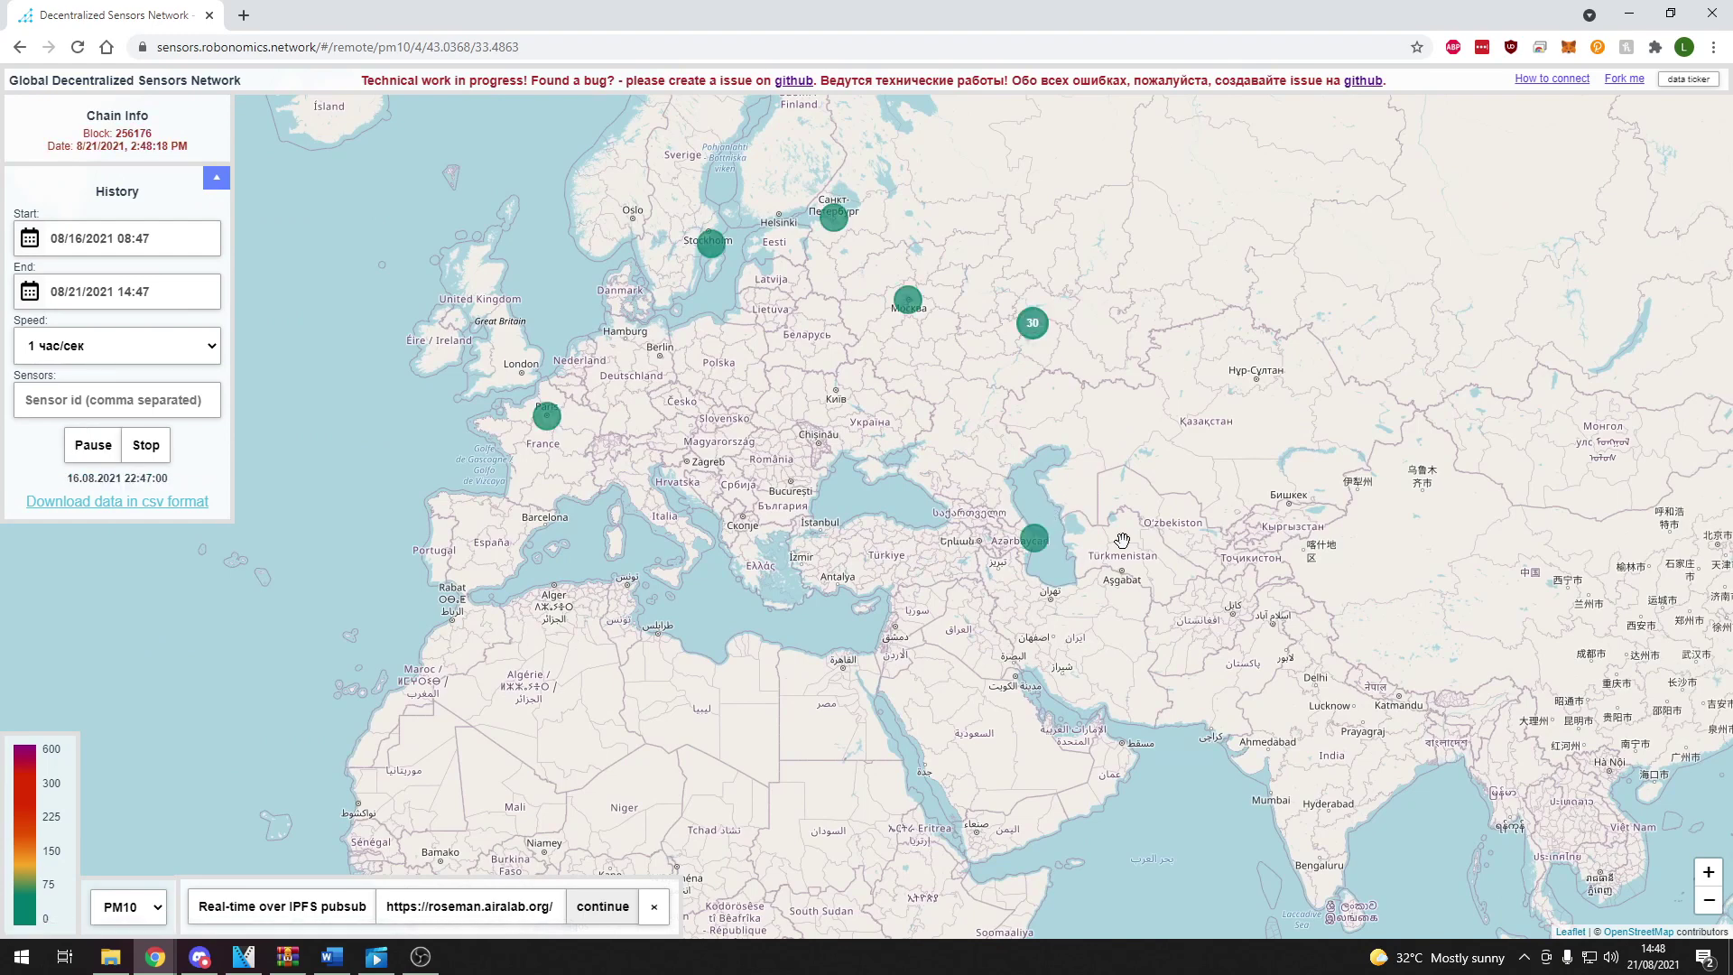
Show the Azerbaijan sensor's PM10/PM2.5 chart, reading 29.45 and 15.73
click(1040, 545)
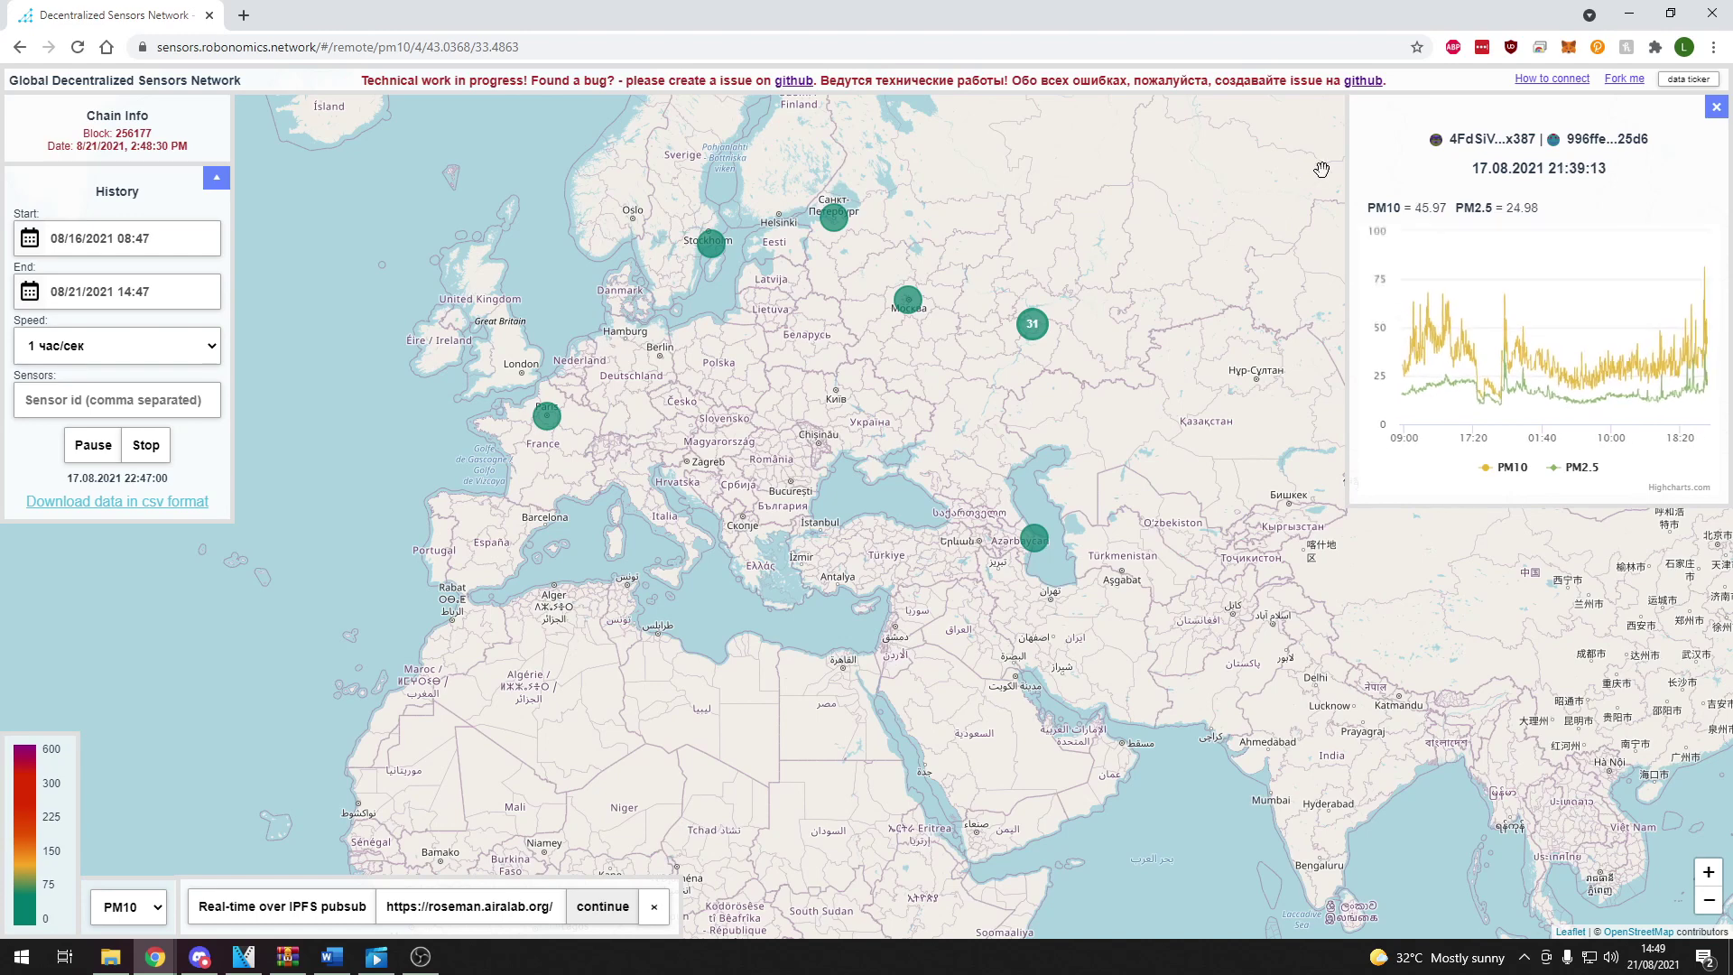
mouse_move(1489, 383)
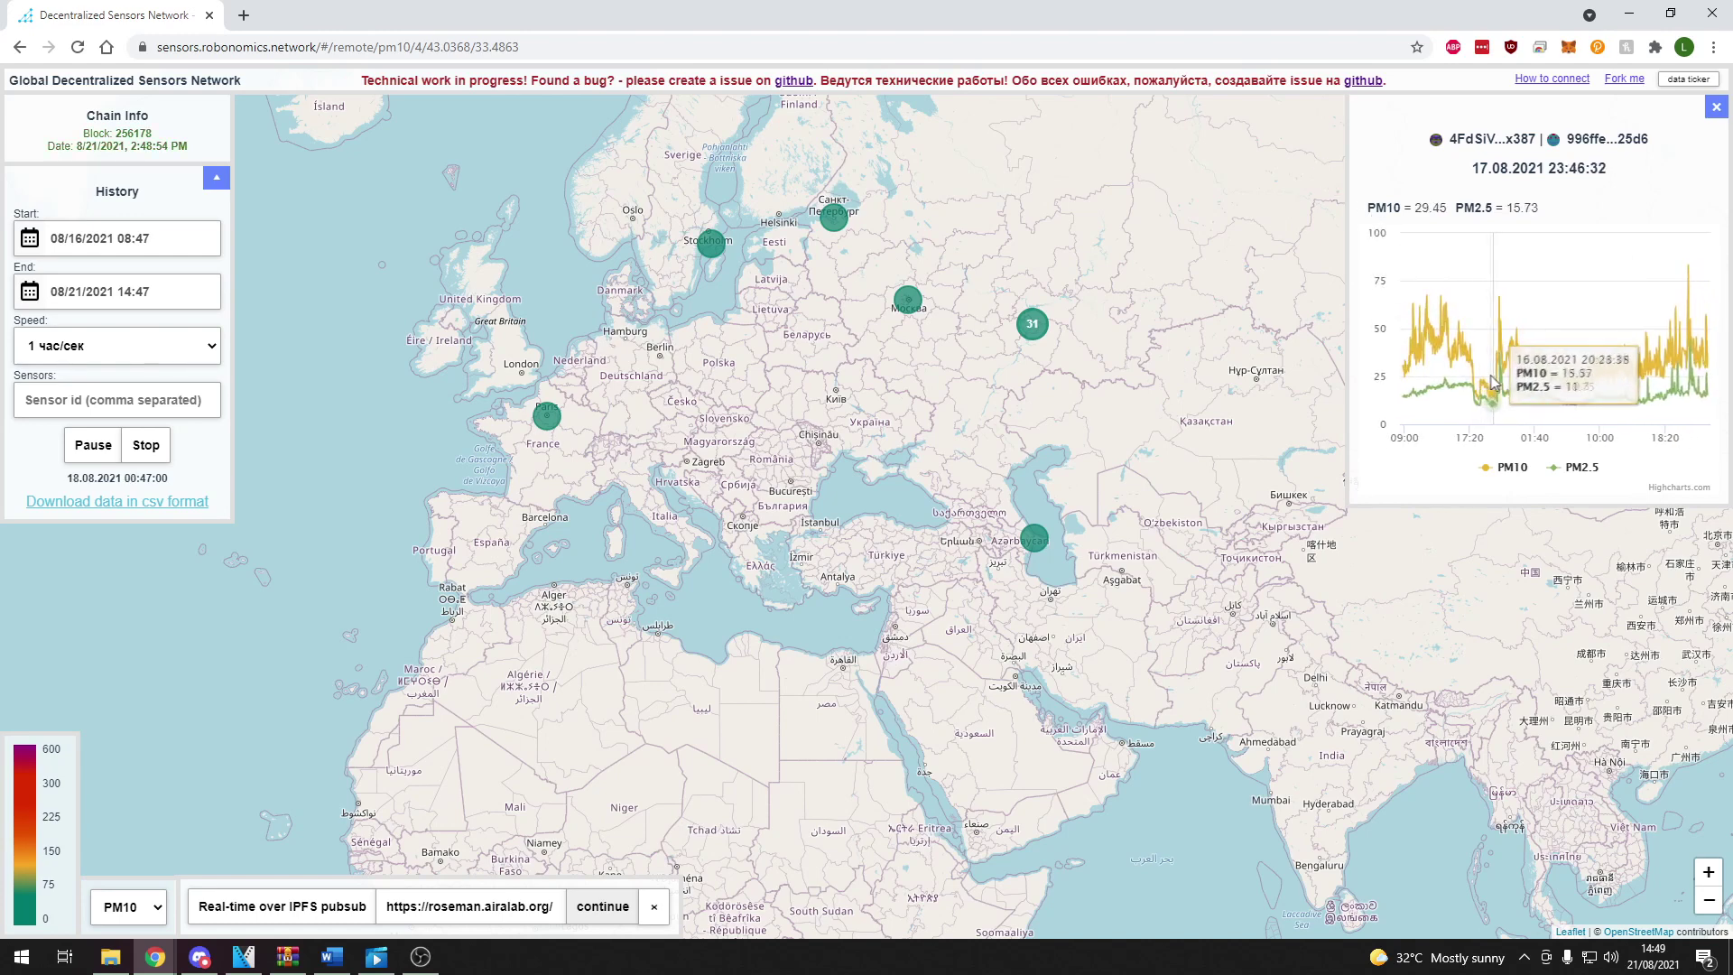